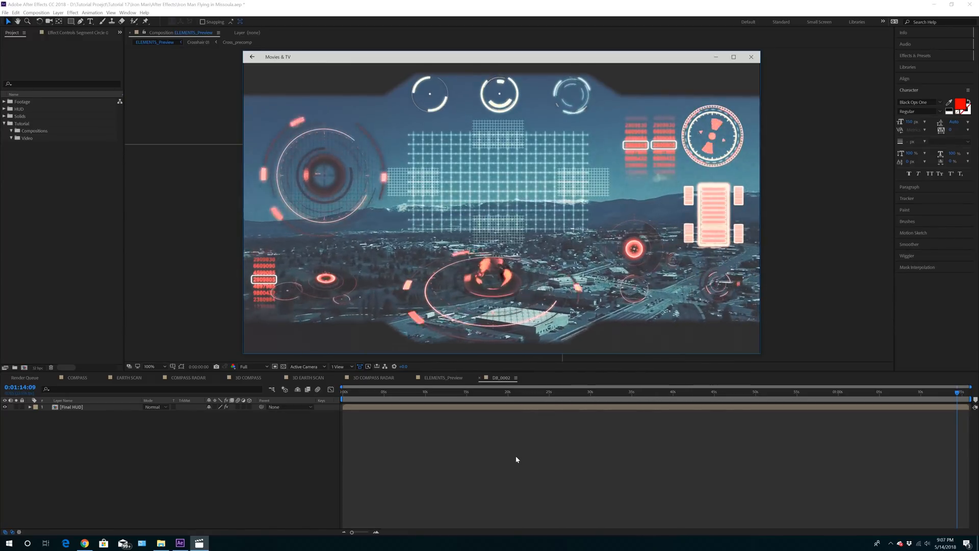
Watch the Iron Man HUD preview video, pause it and minimize the player.
mouse_move(595, 234)
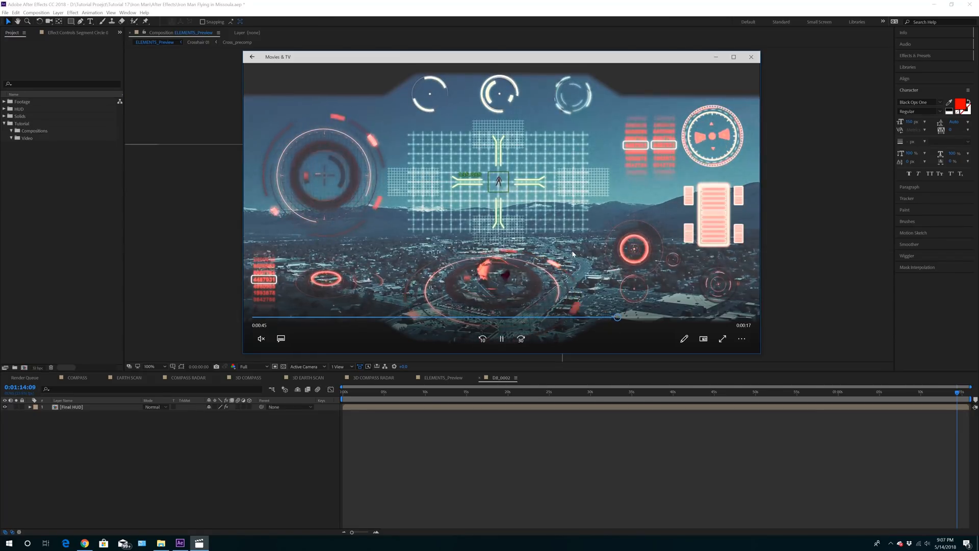
left_click(502, 339)
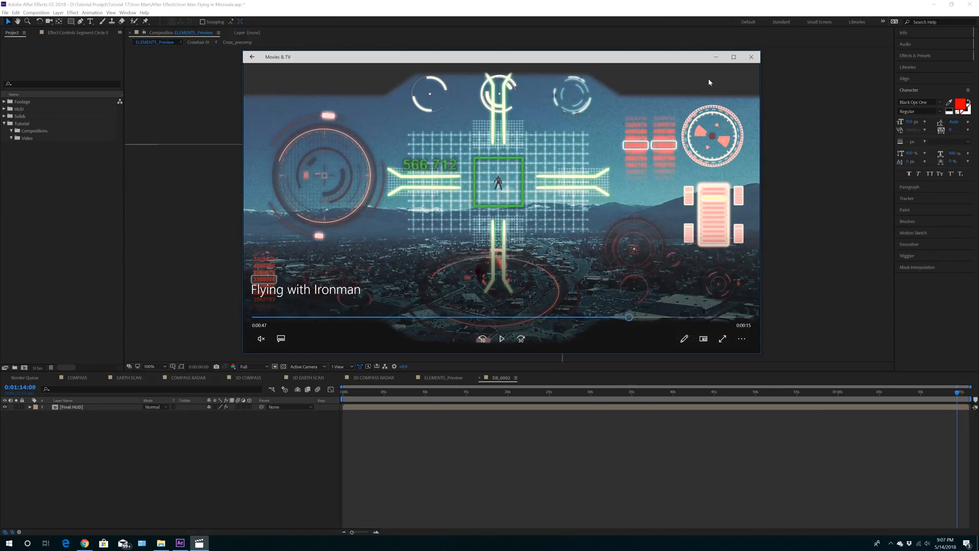
left_click(715, 57)
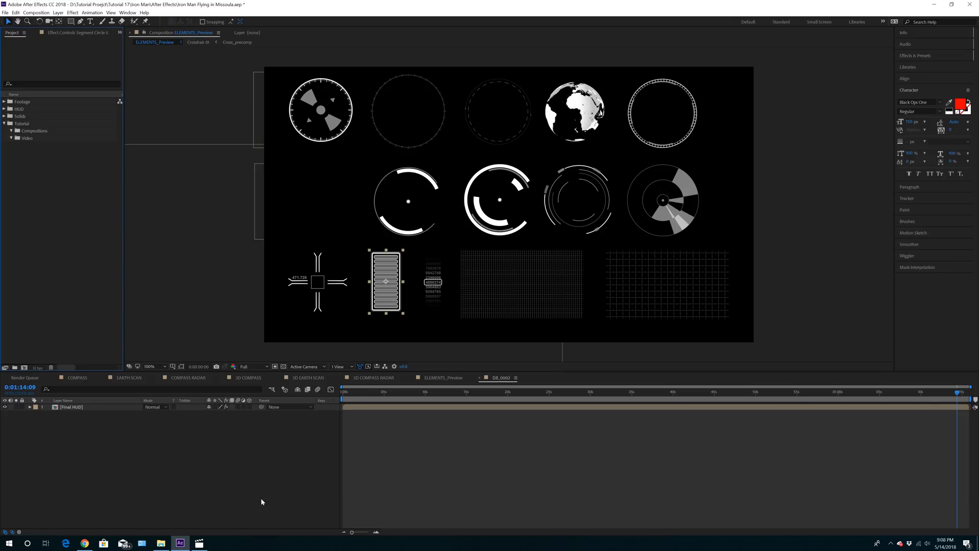
Switch to Chrome and review the free HUD elements YouTube video and the Hi-Tech HUD Pack download page with its address.
left_click(85, 543)
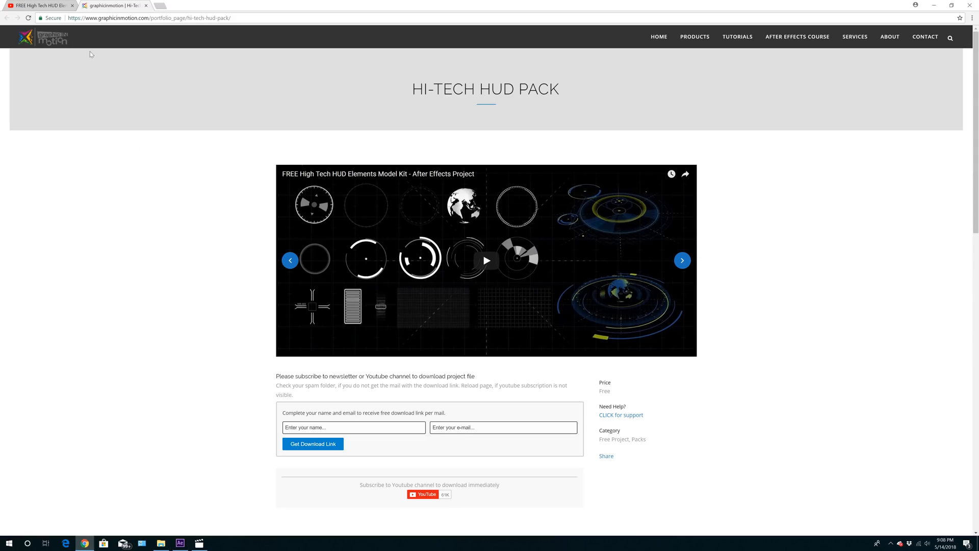
left_click(44, 5)
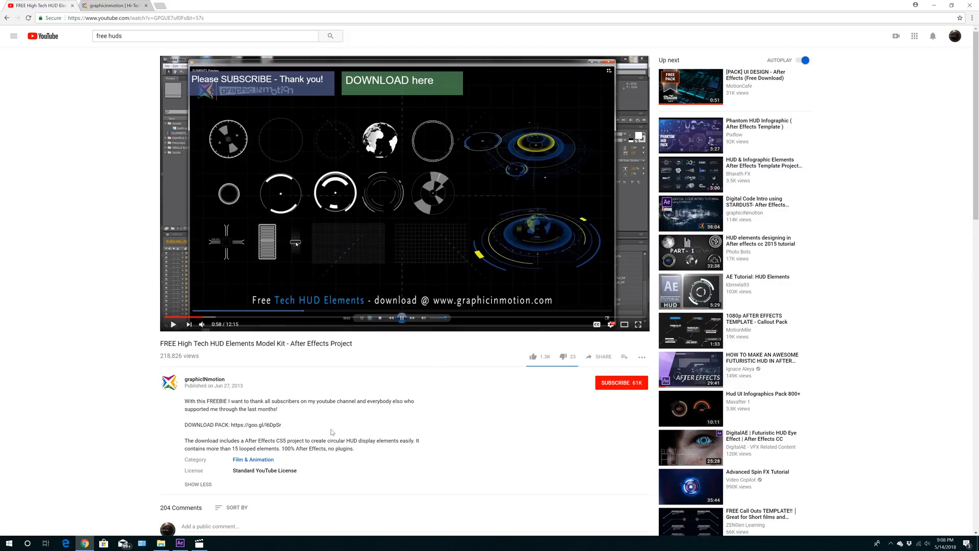
left_click(107, 7)
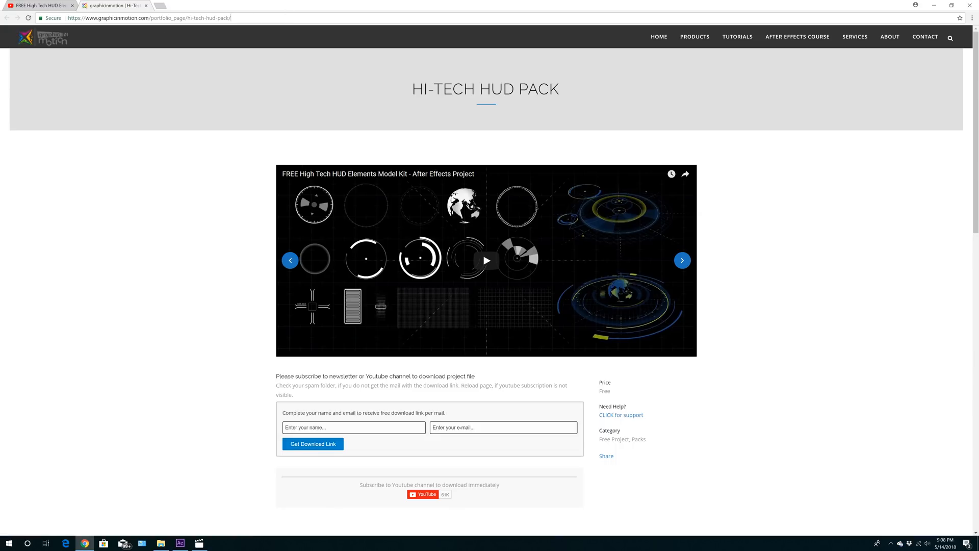
left_click(231, 17)
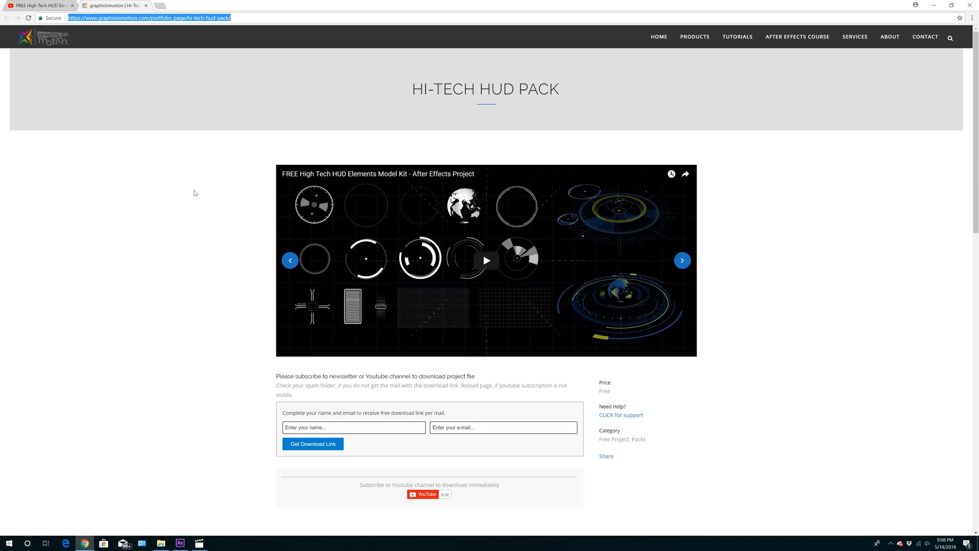
Switch to After Effects and look through the ELEMENTS_Preview, 3D COMPASS RADAR, 3D COMPASS, COMPASS RADAR and COMPASS compositions.
left_click(180, 543)
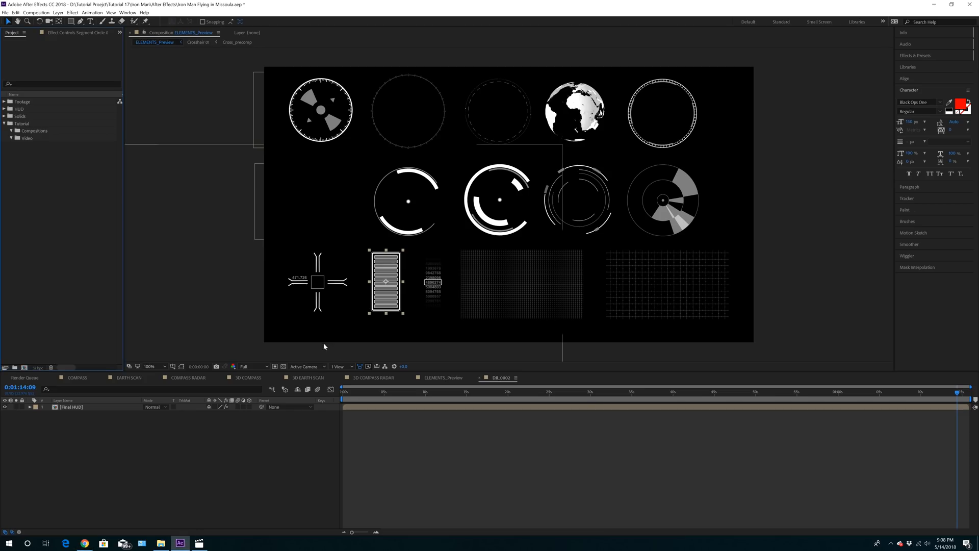
left_click(436, 379)
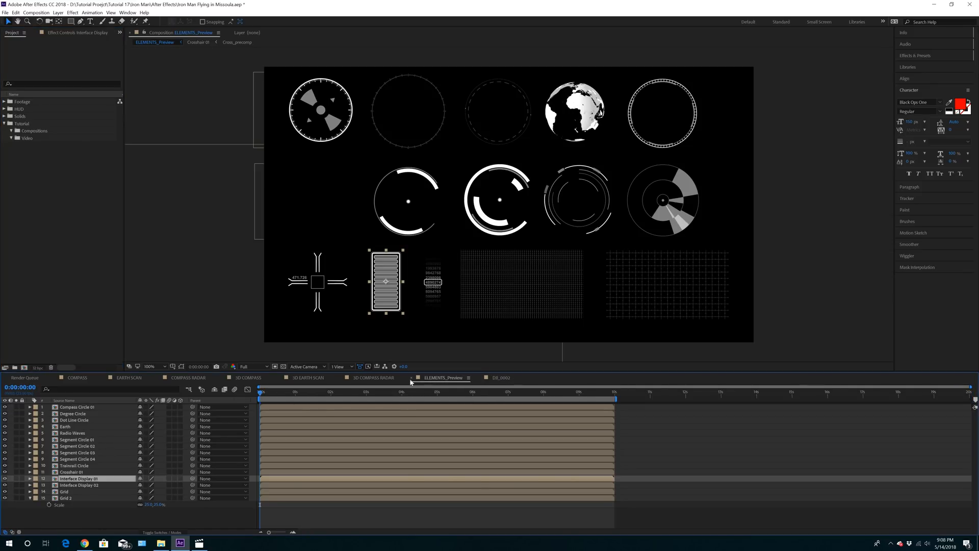
left_click(375, 377)
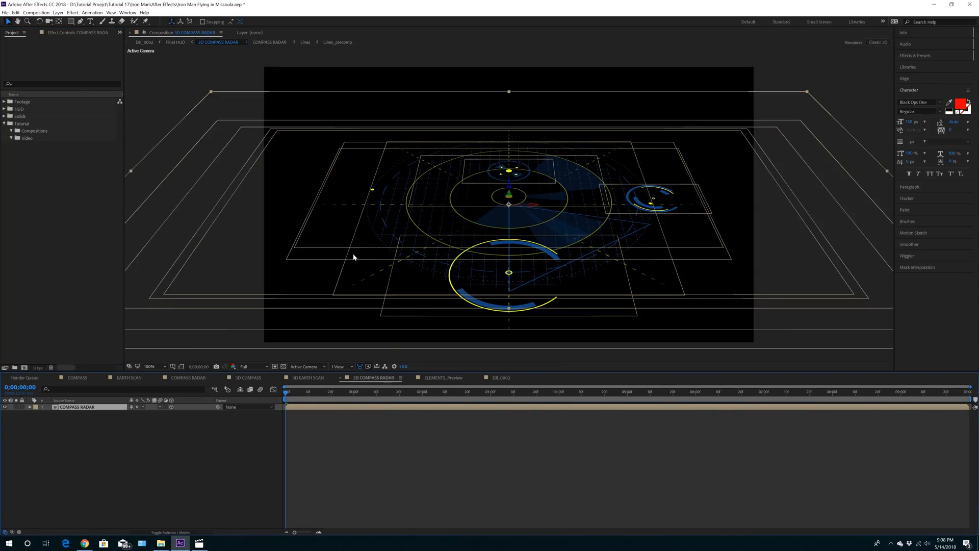
left_click(255, 378)
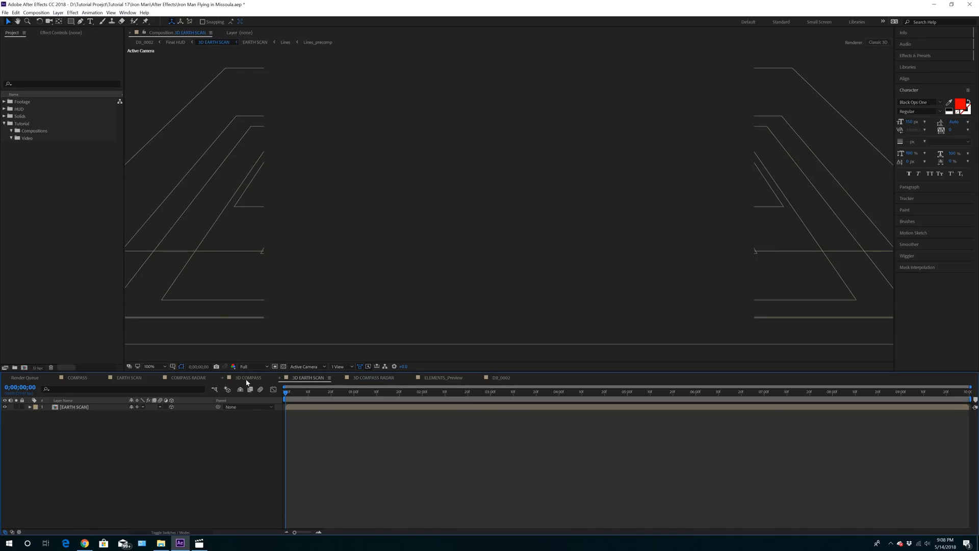
left_click(189, 378)
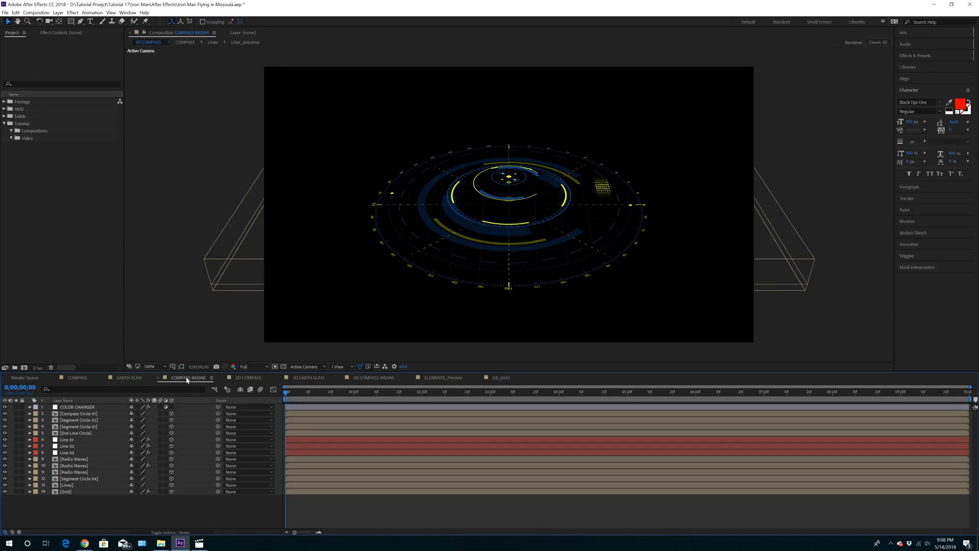
left_click(76, 378)
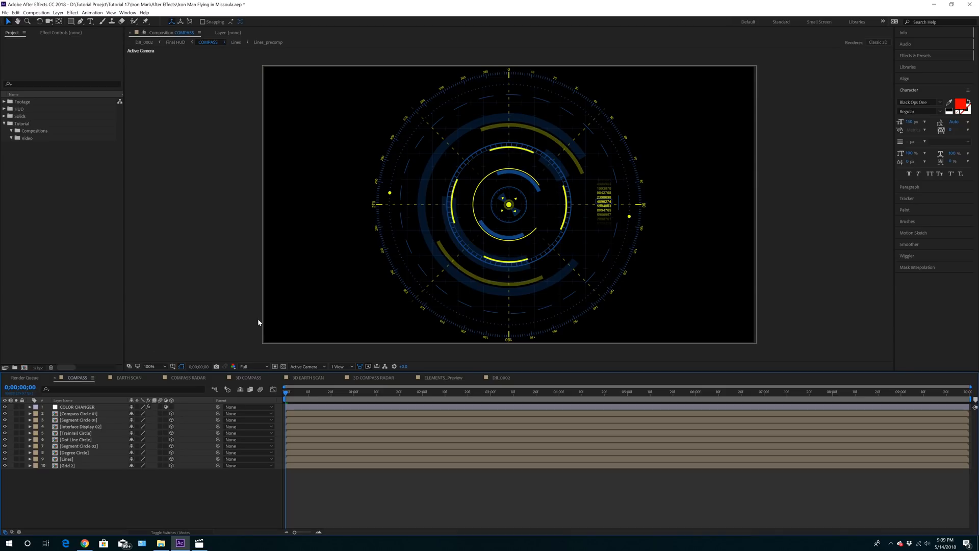
Import the DJI_0002 clip from the Tutorial 15 Youtube Folder's Drone Shot folder into the project's Video folder.
left_click(26, 138)
left_click(5, 13)
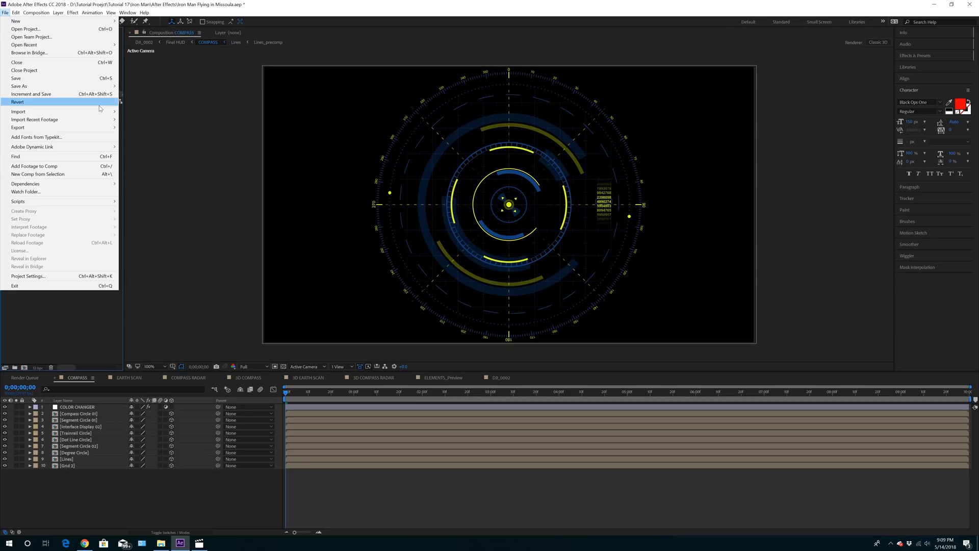
mouse_move(102, 111)
left_click(157, 115)
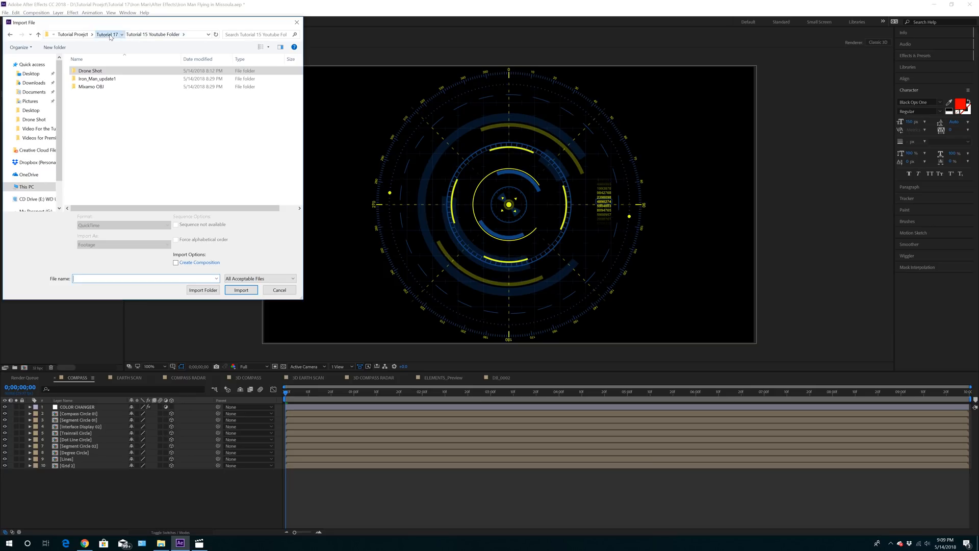
left_click(107, 34)
double_click(103, 119)
double_click(94, 73)
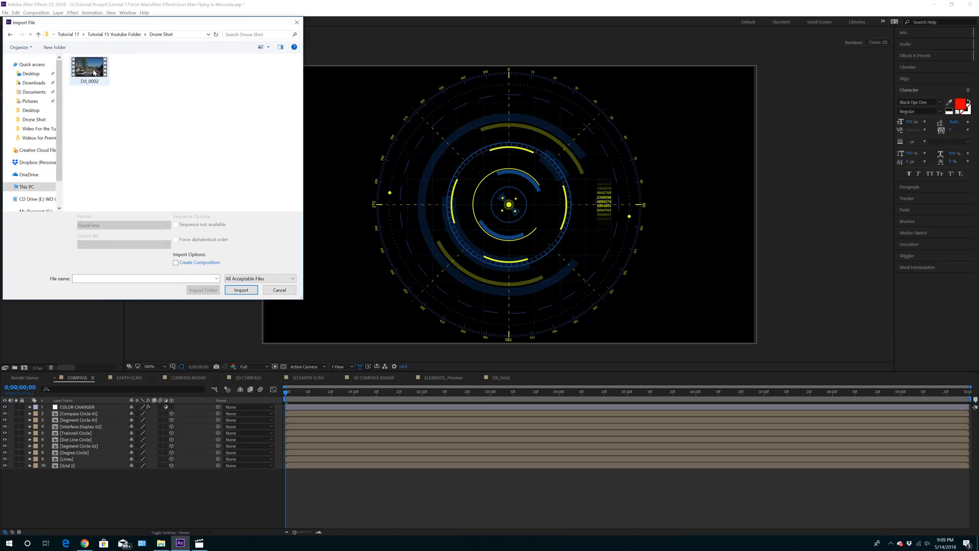
double_click(92, 74)
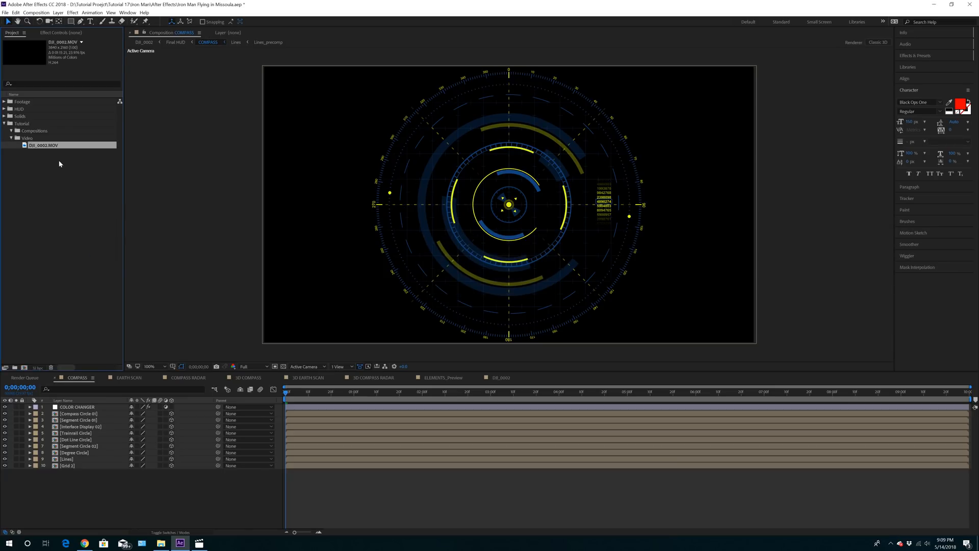
Create a new composition from DJI_0002.MOV and set its preview resolution to Full.
left_click_drag(23, 301, 24, 367)
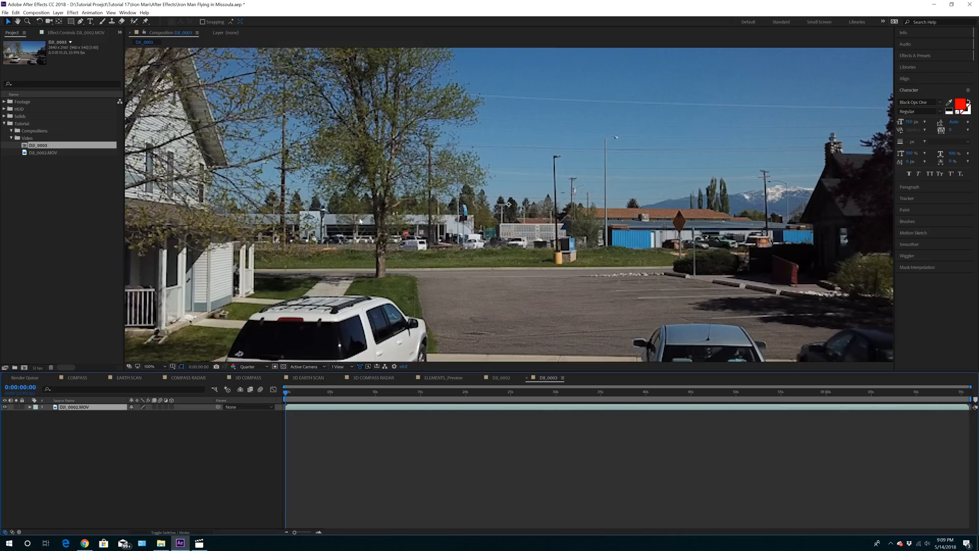
scroll(353, 222, "down", 3)
scroll(411, 215, "up", 2)
left_click(252, 366)
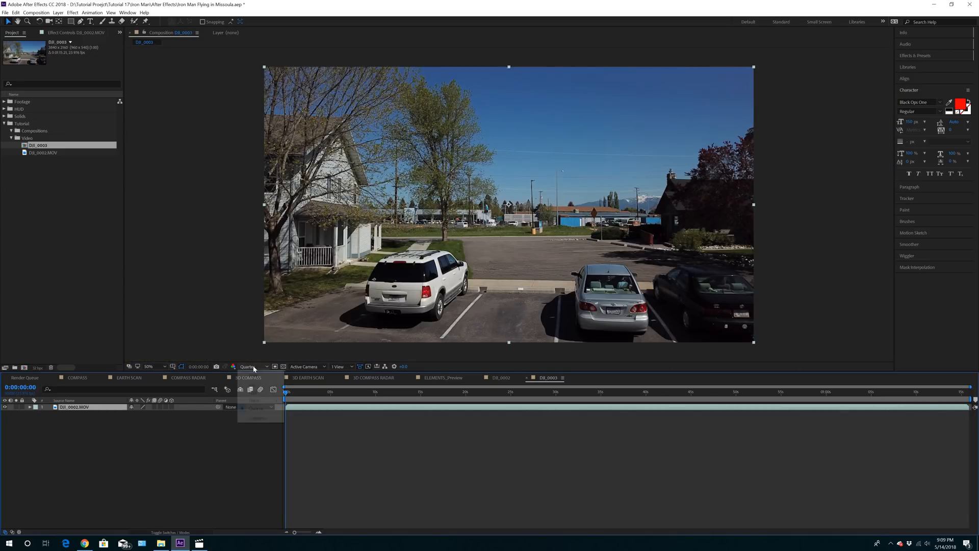
left_click(264, 386)
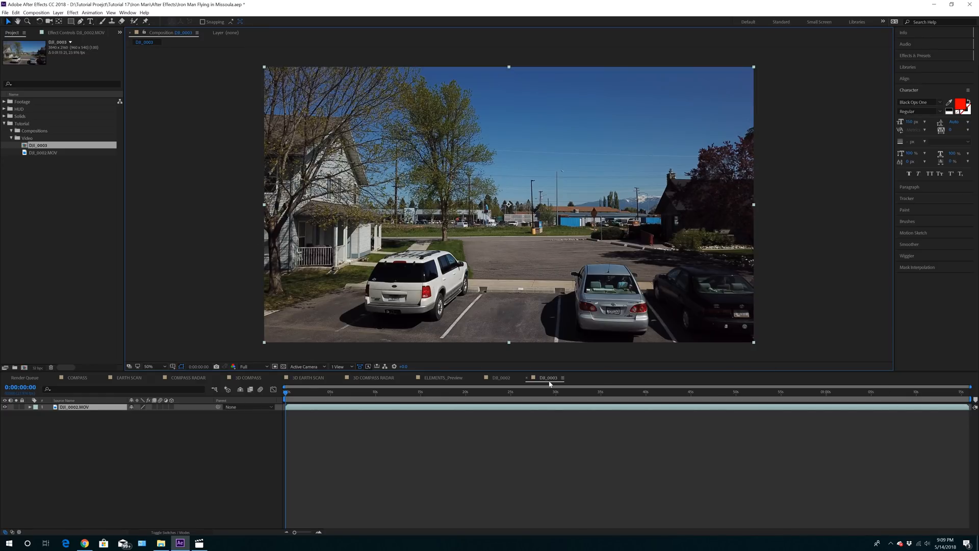
Split the drone clip at 0:00:17:10 by trimming the original's end and a full-length duplicate's start to that time.
left_click(442, 393)
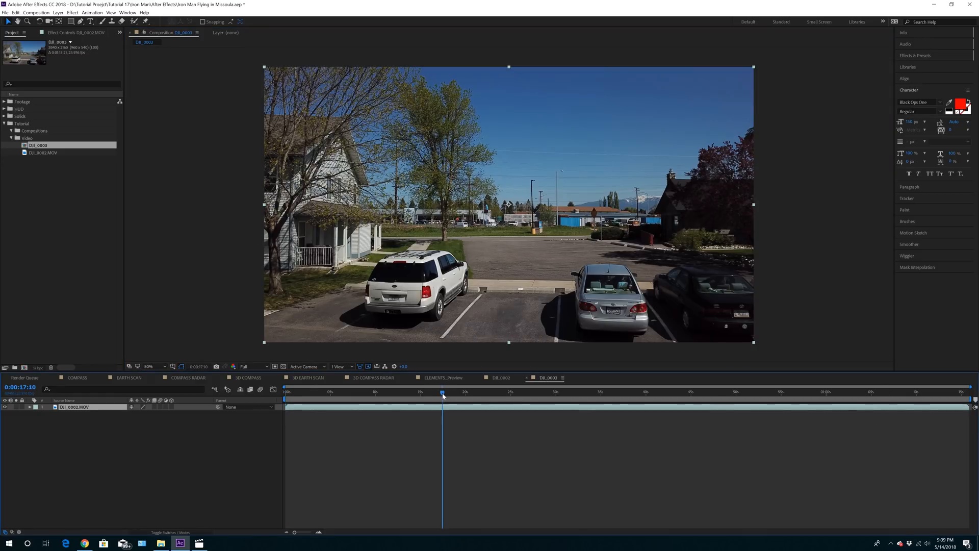
left_click_drag(968, 407, 451, 411)
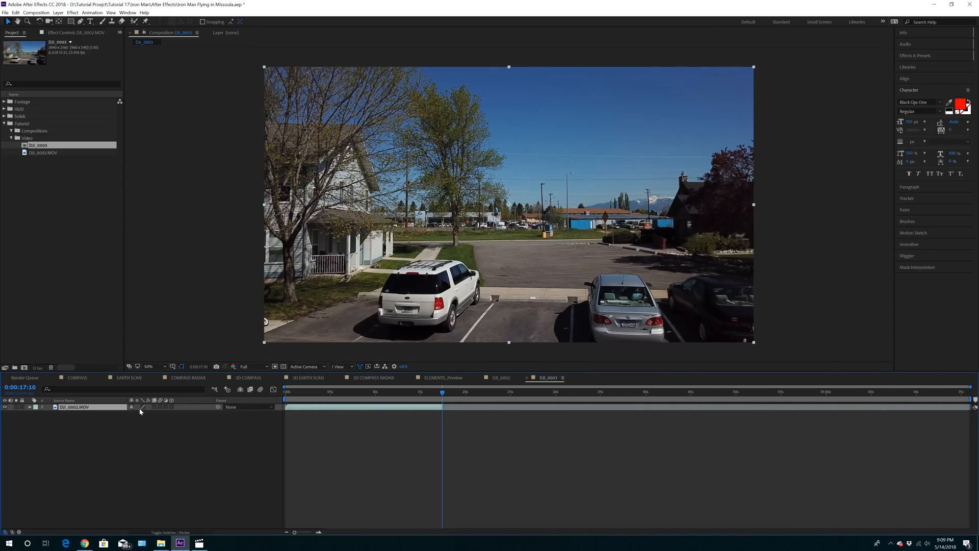
key("ctrl+d")
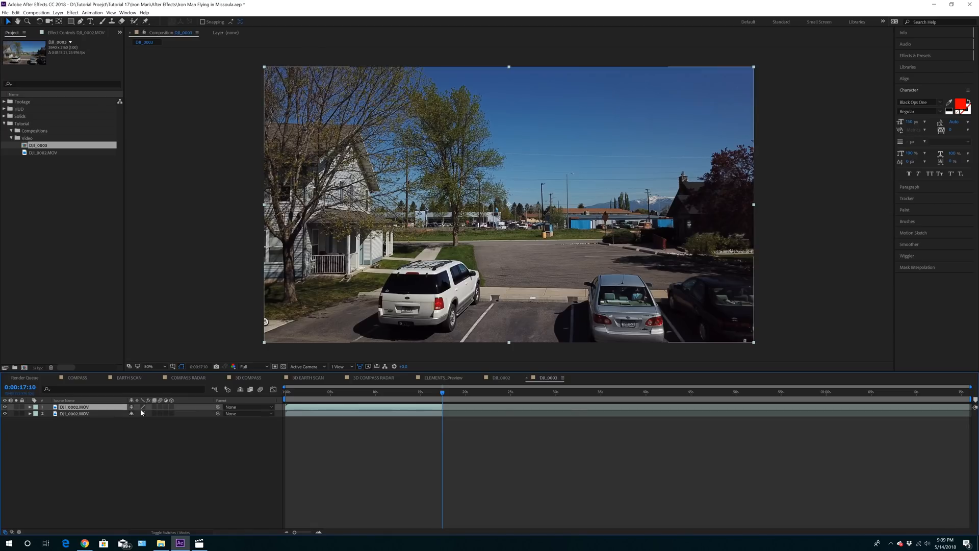
left_click_drag(442, 407, 969, 407)
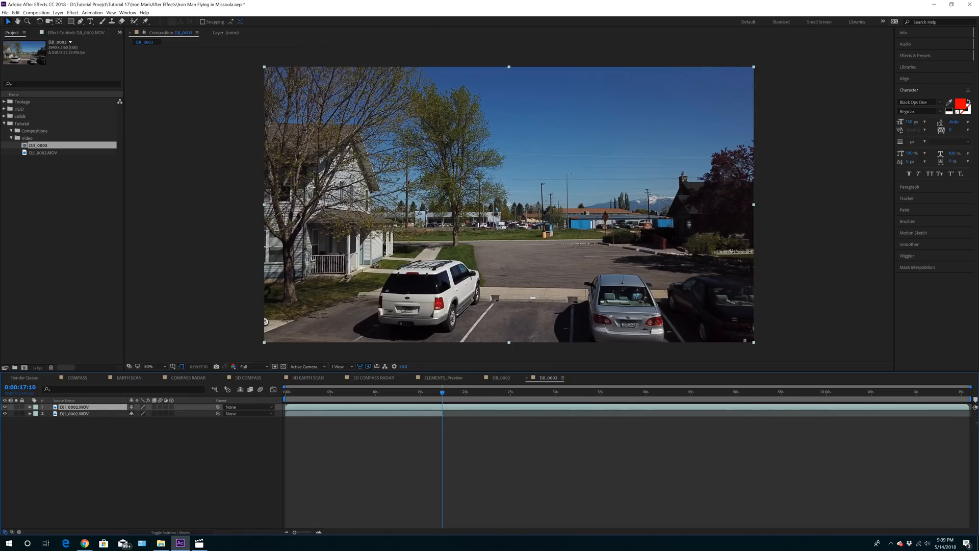
left_click_drag(285, 407, 443, 408)
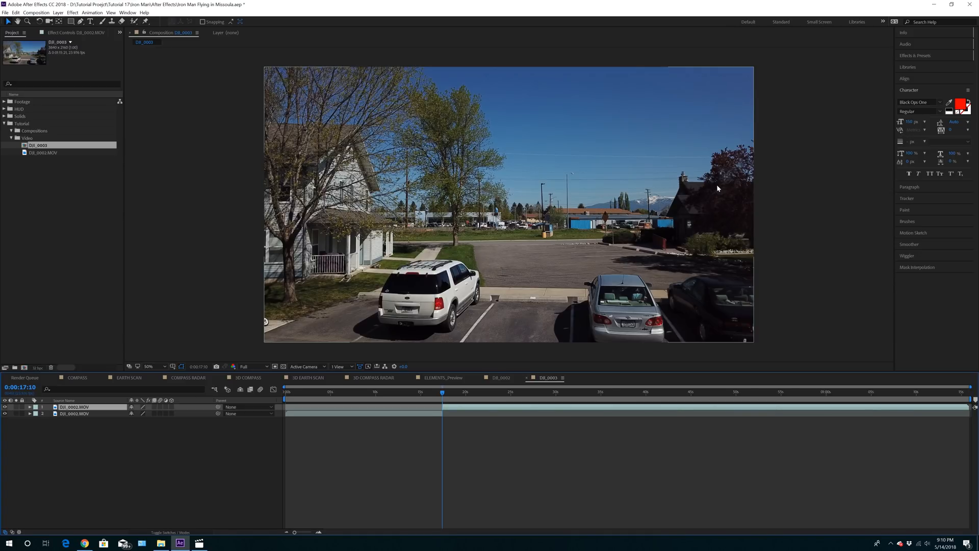
Trim the end of the lower DJI_0002.MOV layer to 0:00:02:00.
left_click(907, 198)
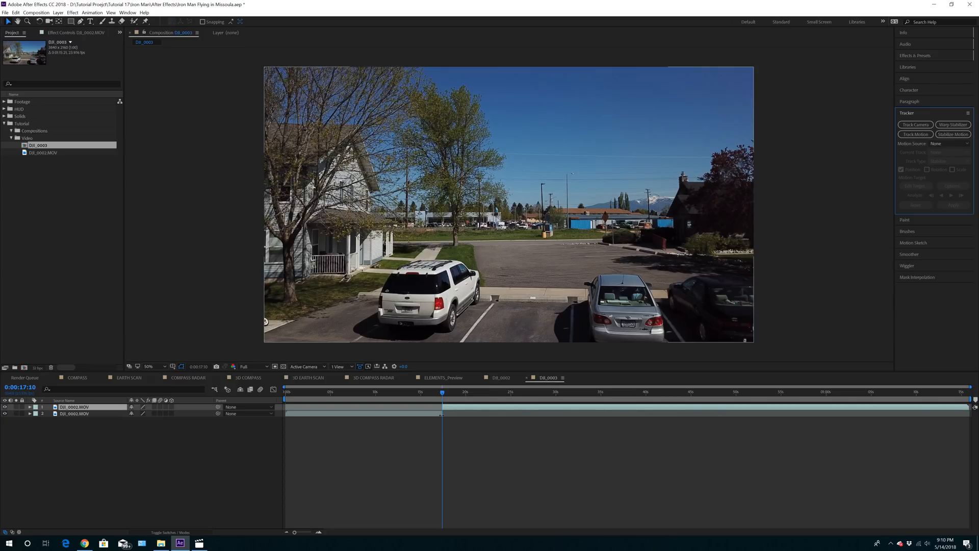
left_click(440, 414)
left_click_drag(442, 414, 308, 414)
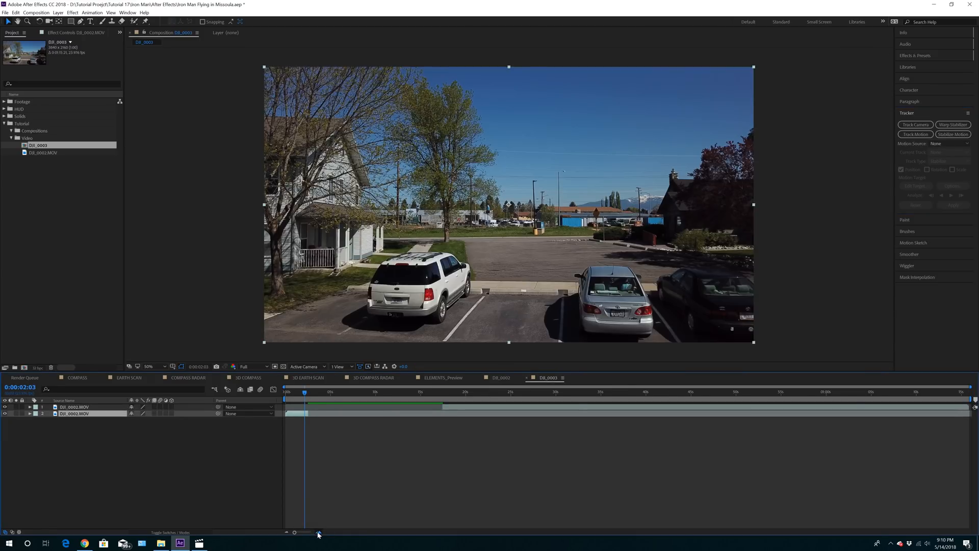
left_click(319, 532)
left_click(318, 532)
left_click_drag(352, 532, 332, 531)
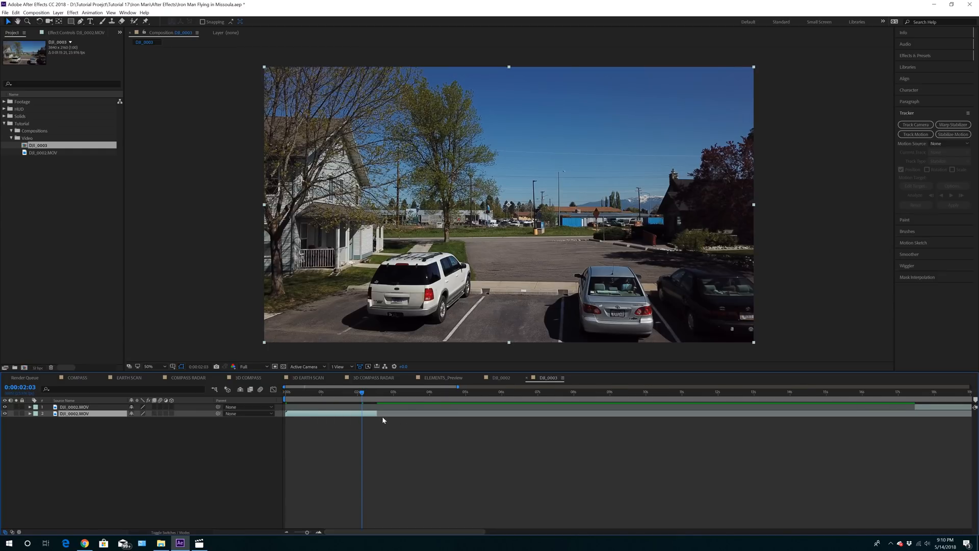
left_click_drag(362, 393, 358, 414)
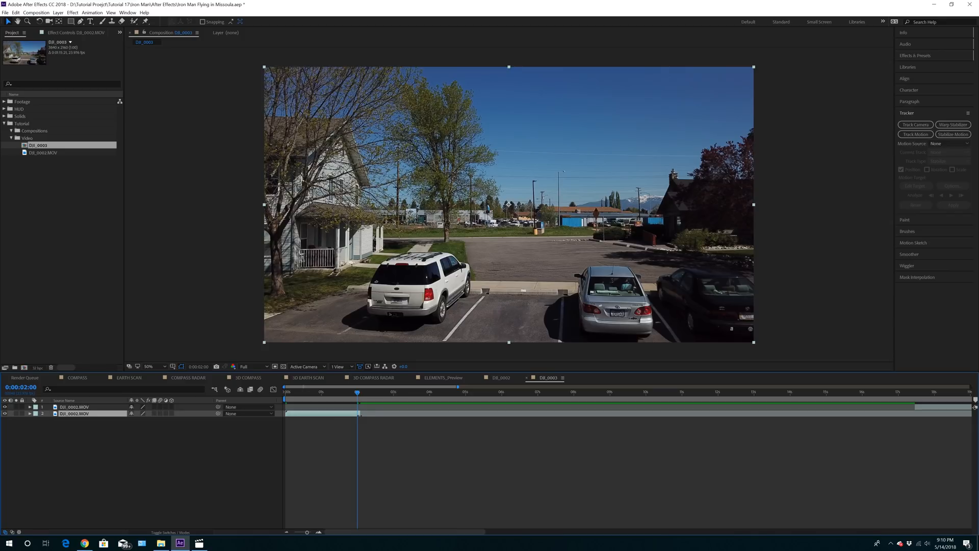
Run the 3D Camera Tracker on the trimmed clip from its start, with track points rendered and the target size at 200%.
key("Home")
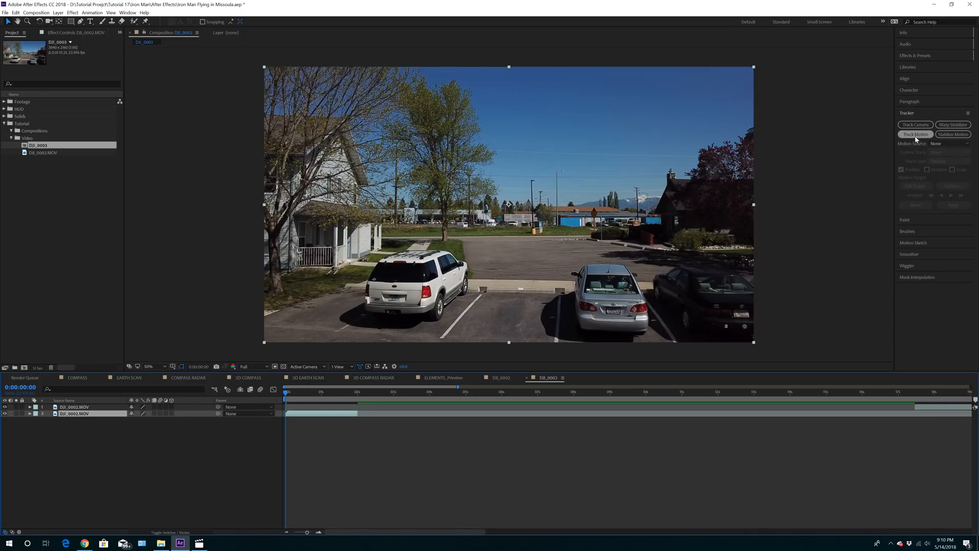
left_click(916, 125)
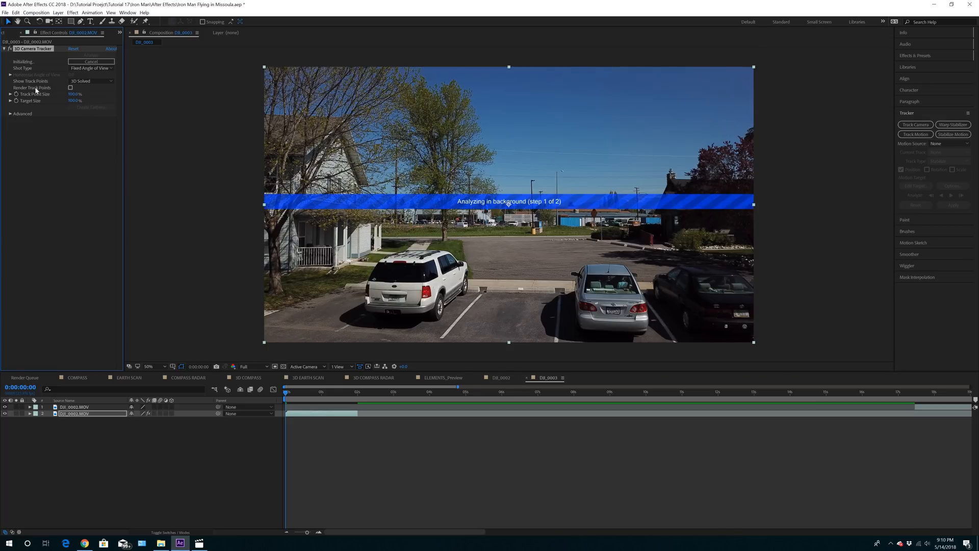
left_click(71, 87)
left_click(73, 100)
type("200")
key("Return")
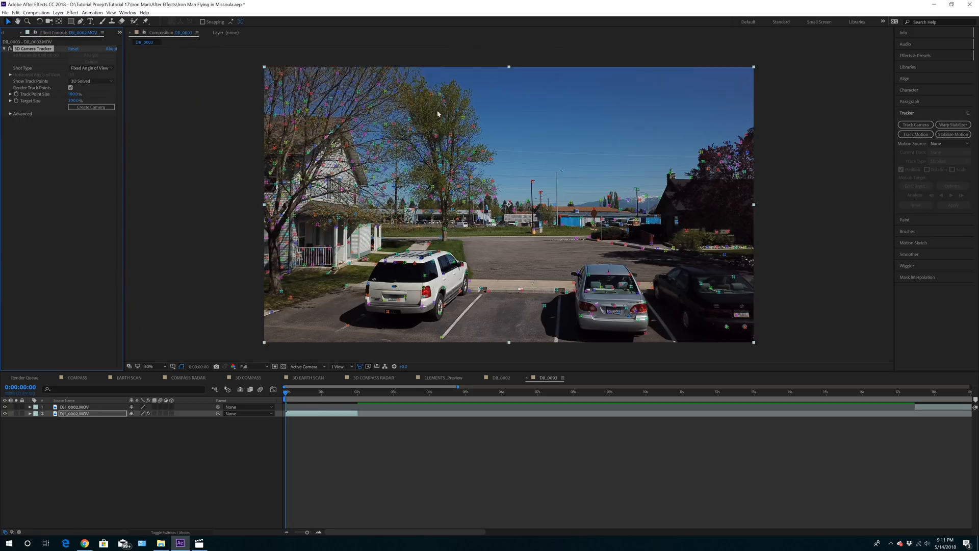
Create a null and camera from a track point on the white house's porch railing, and select the null.
right_click(322, 251)
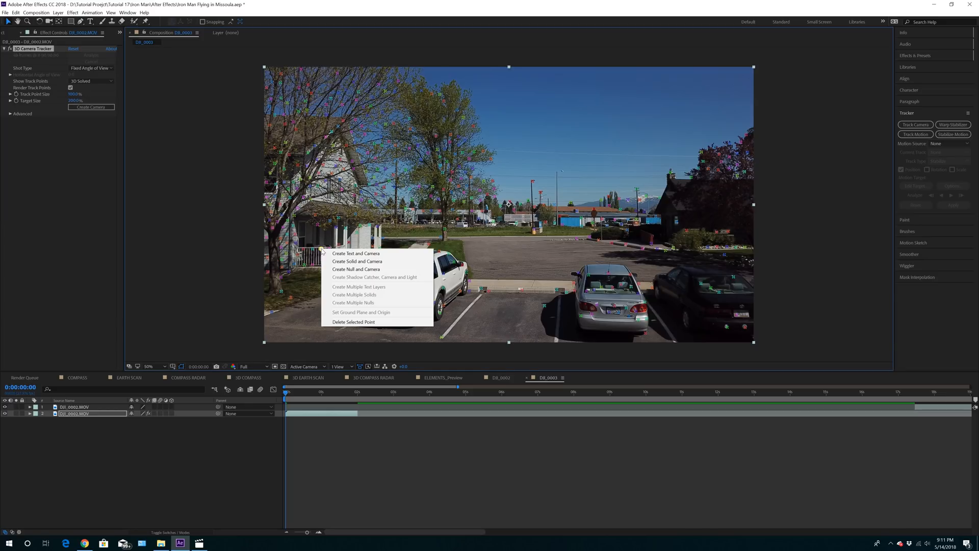
left_click(344, 269)
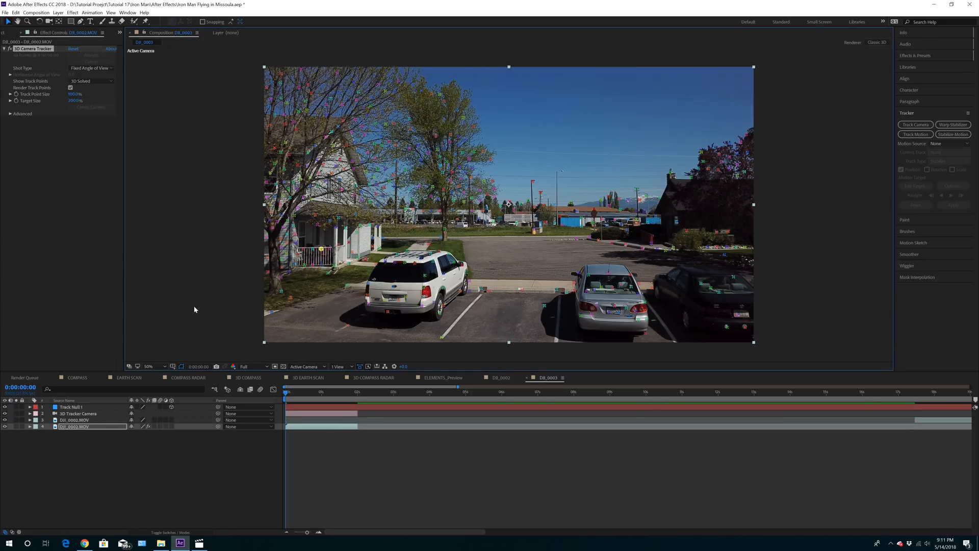
left_click(74, 408)
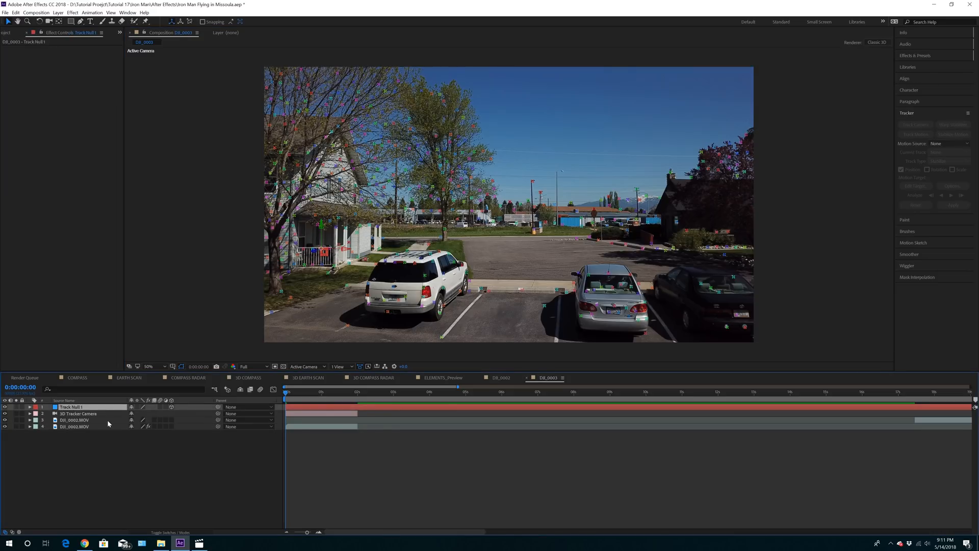
Rename the selected track null as "Null for Door".
key("Return")
type("N")
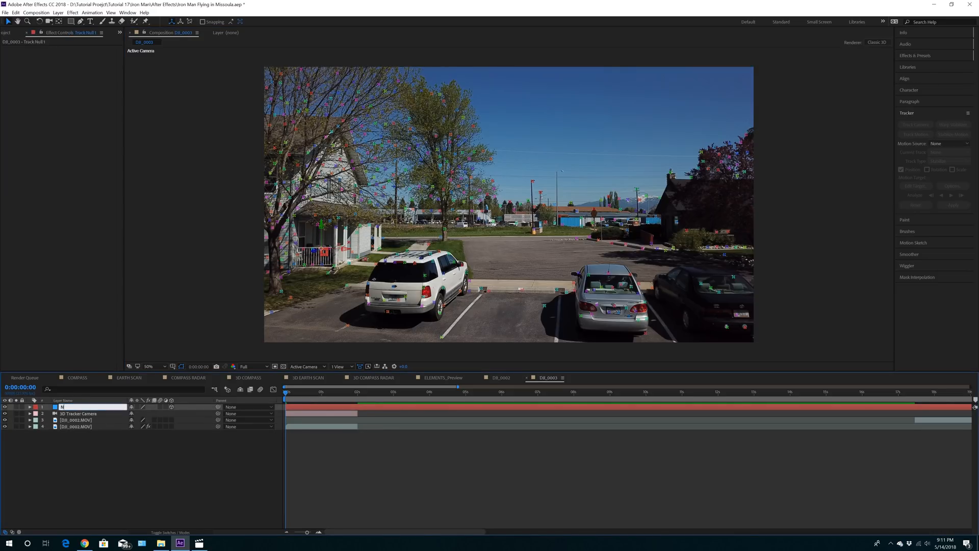
type("ull for Door")
key("Return")
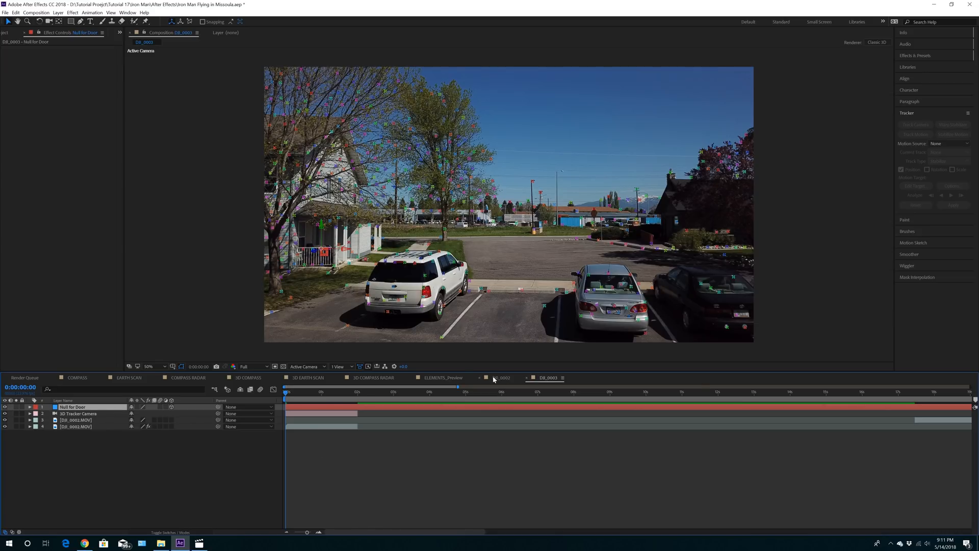
Copy the Crosshair 01 layer from the ELEMENTS_Preview composition and paste it into the DJI_0003 composition.
left_click(443, 377)
left_click(71, 472)
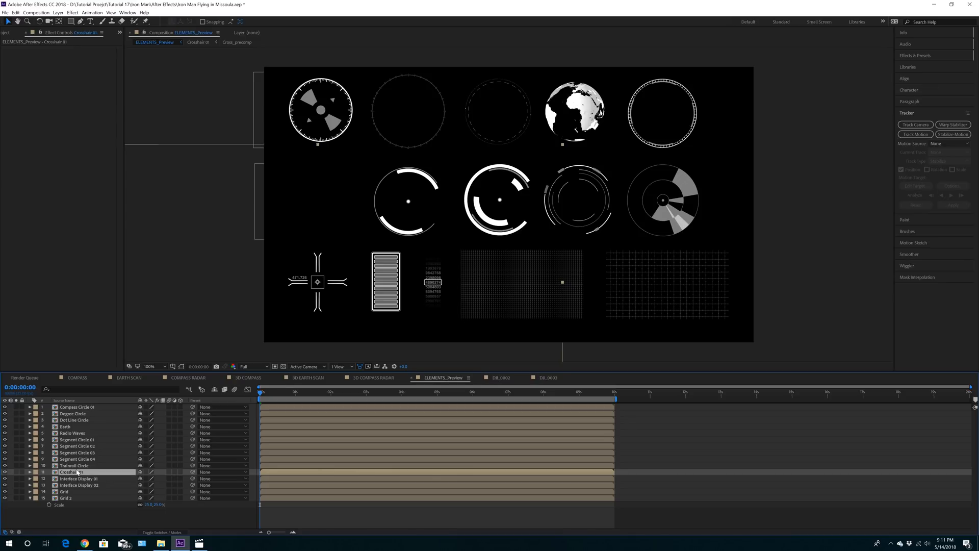
left_click(16, 12)
left_click(32, 56)
left_click(548, 377)
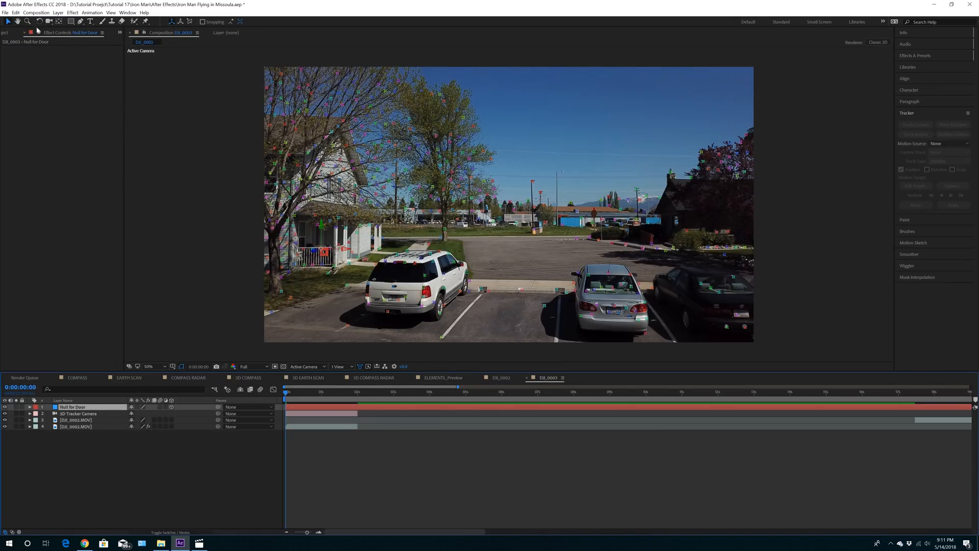
left_click(16, 13)
left_click(32, 82)
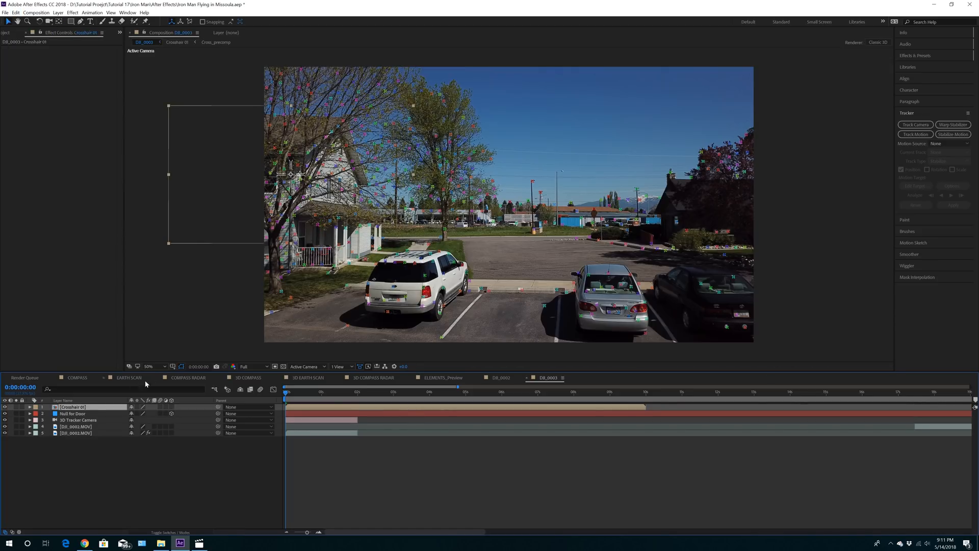
Move the pasted crosshair layer below Null for Door and rename it "Door".
left_click_drag(80, 407, 79, 417)
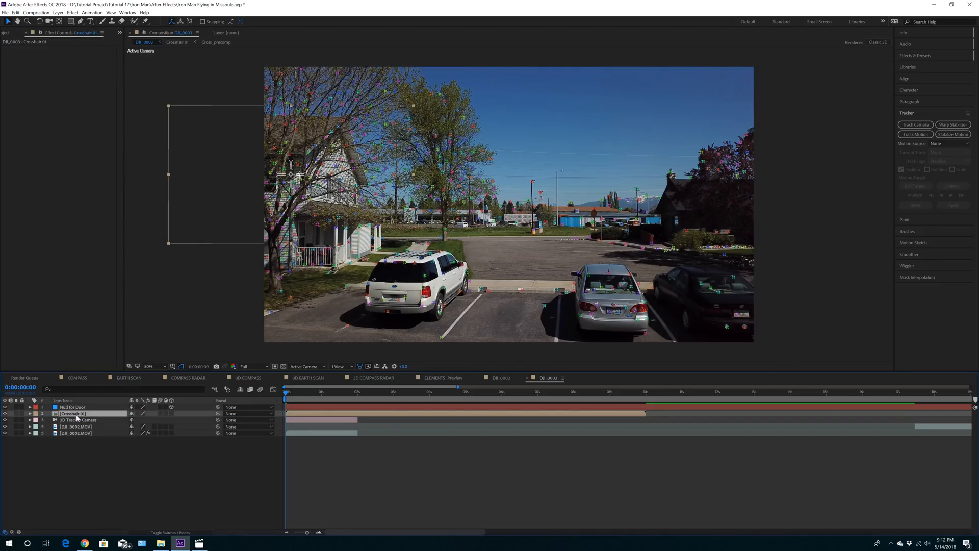
key("Return")
type("Door")
key("Return")
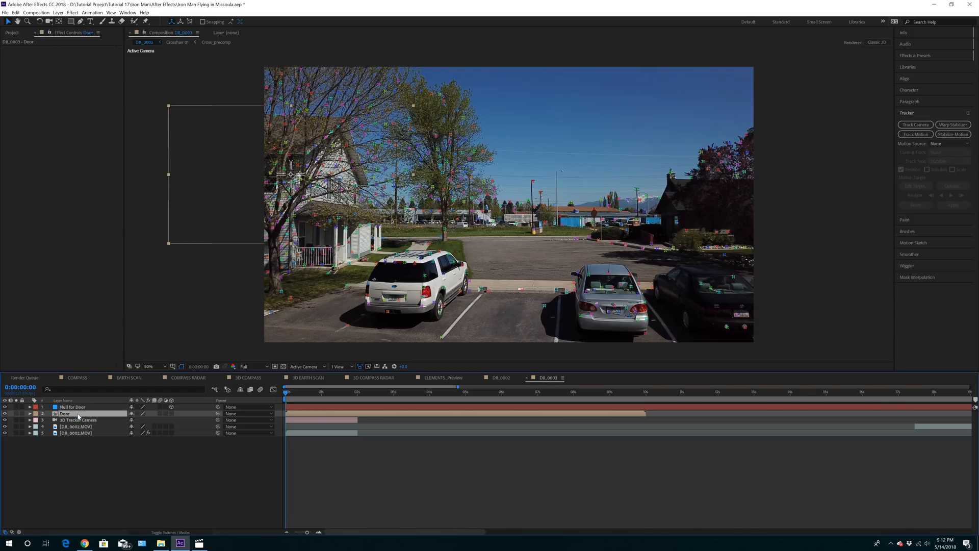
Make the Door layer 3D and link its Position by expression to the Position of Null for Door.
left_click(171, 413)
left_click(29, 414)
left_click(29, 407)
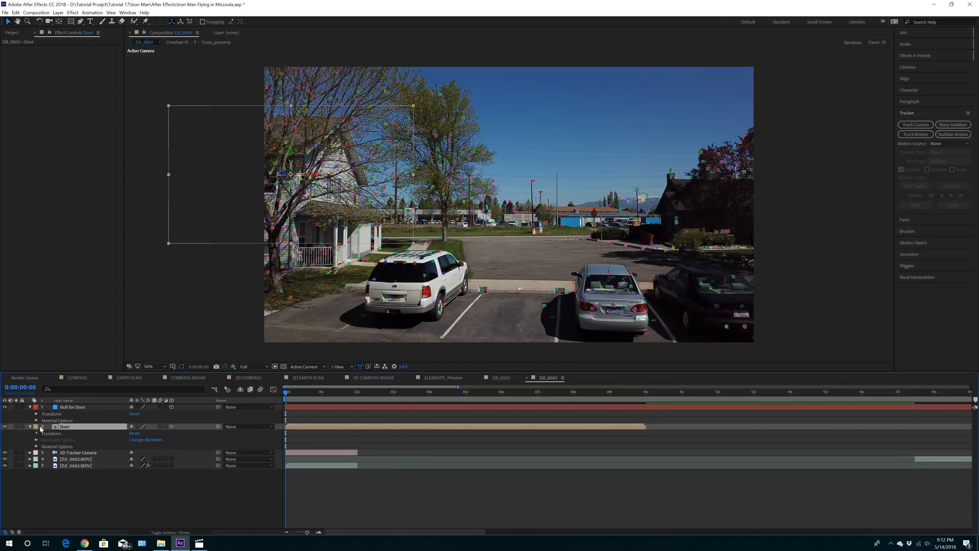
left_click(36, 433)
left_click(36, 413)
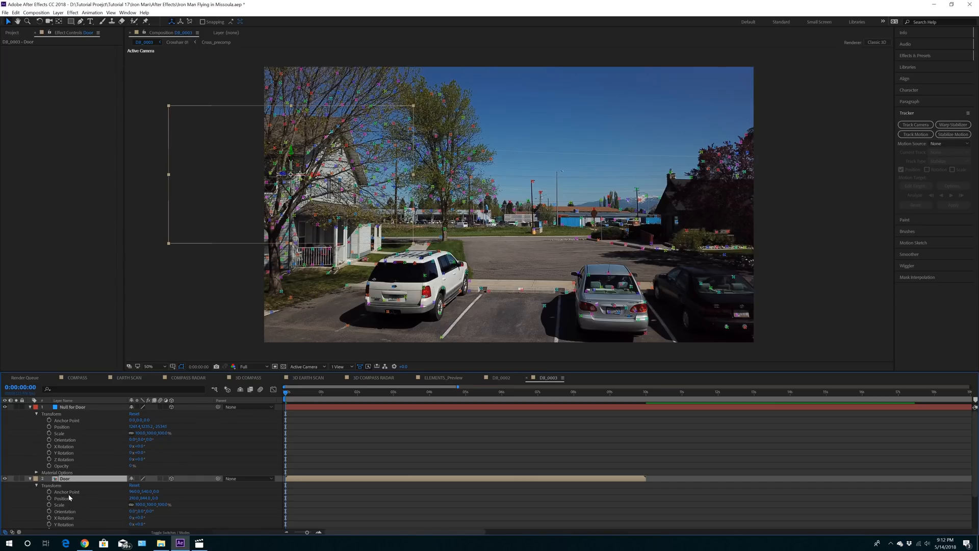
left_click(49, 498, "alt")
left_click_drag(151, 504, 71, 426)
left_click(94, 438)
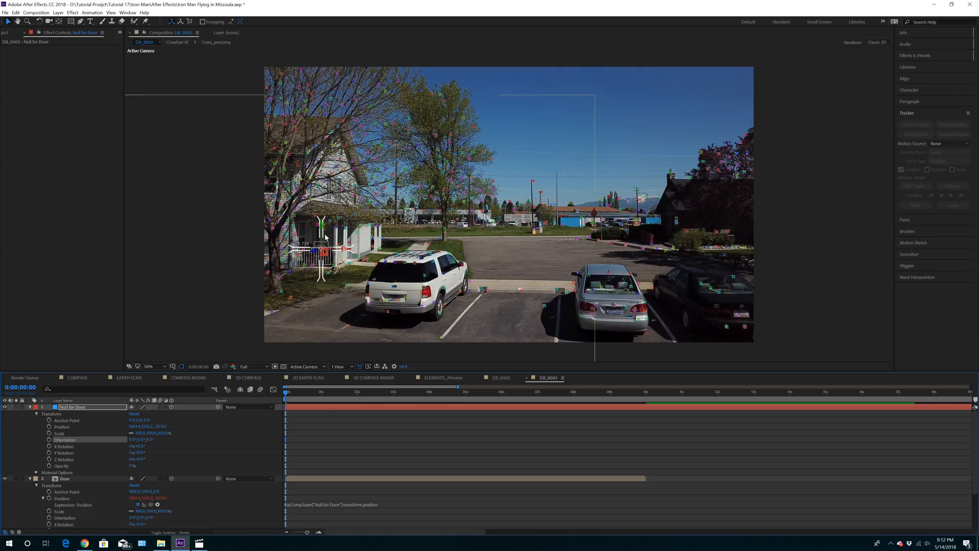
left_click(30, 407)
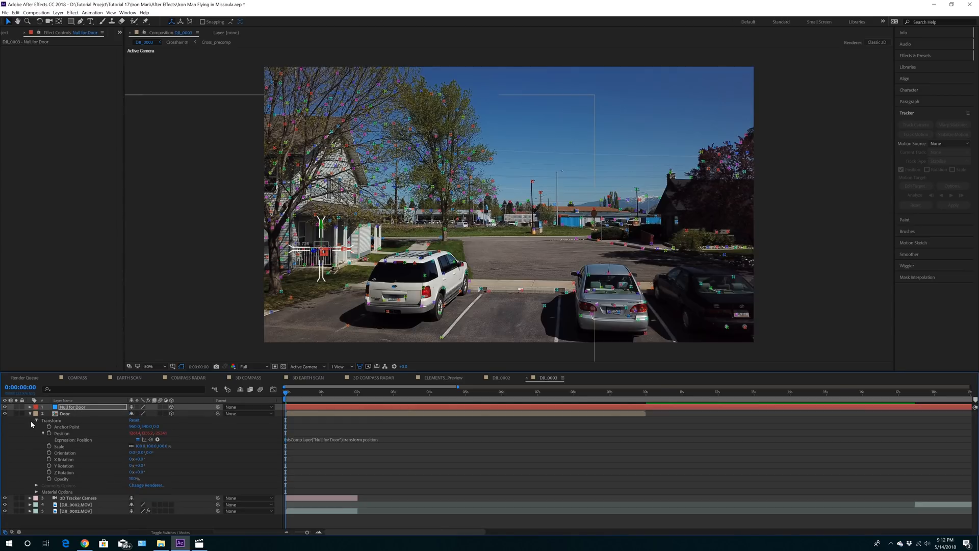
left_click(30, 414)
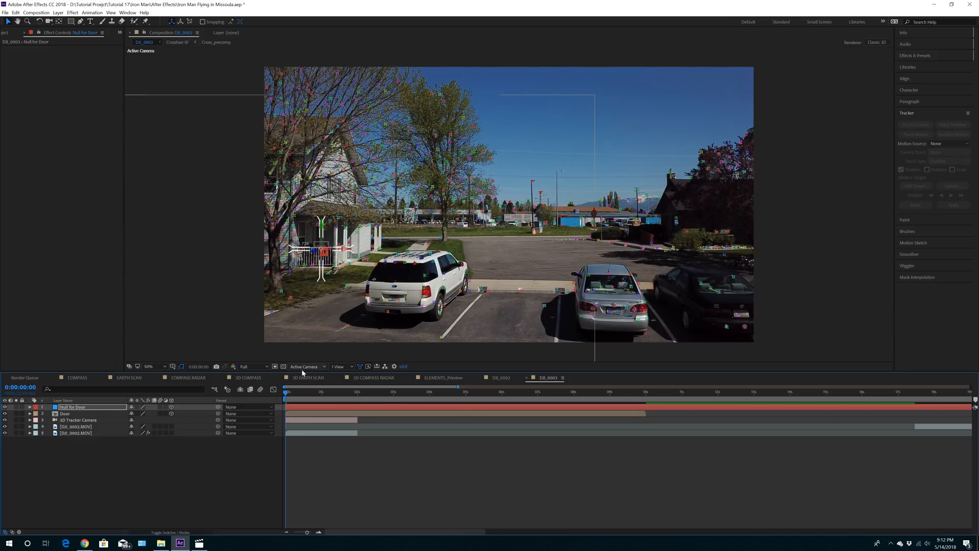
left_click(158, 465)
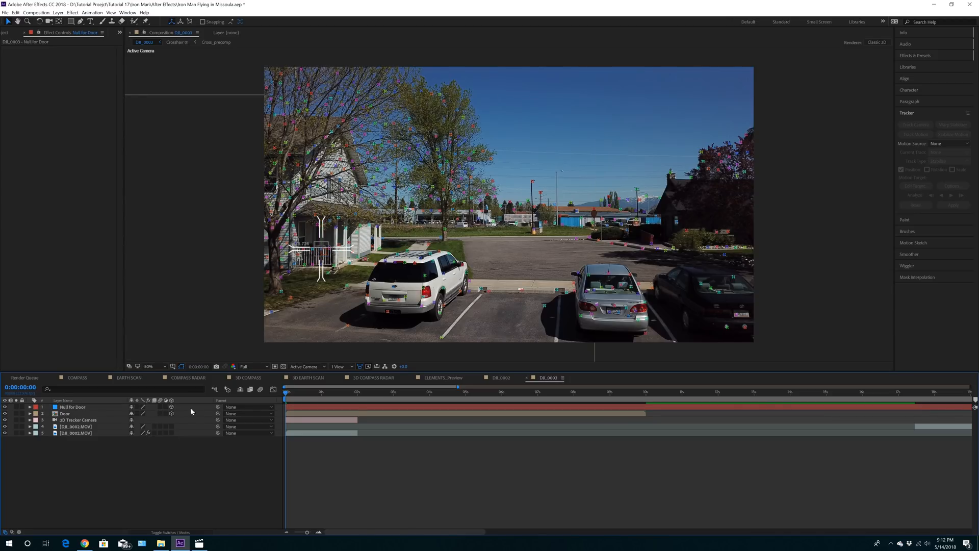
Create a null from the 3D Camera Tracker point on the white SUV's licence plate and select that null.
left_click(83, 433)
left_click(33, 48)
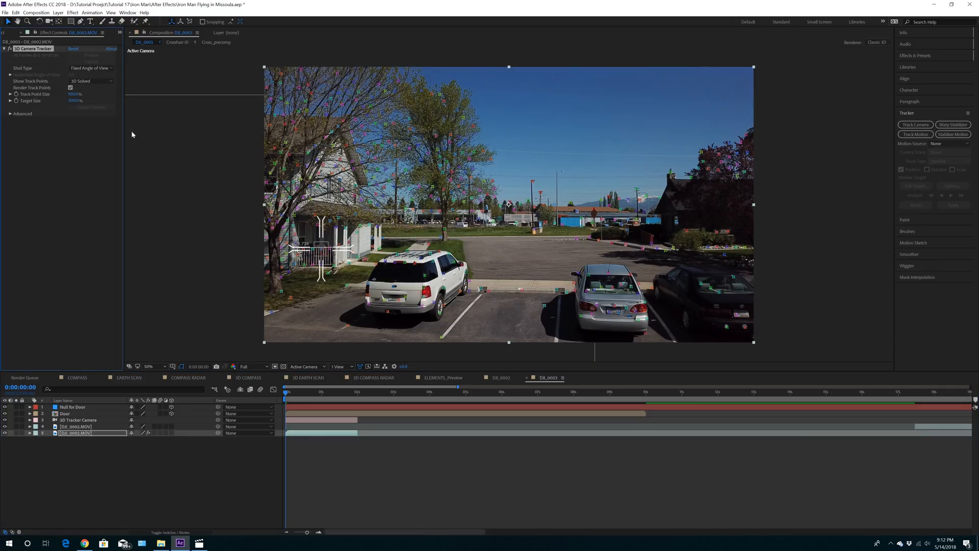
right_click(402, 301)
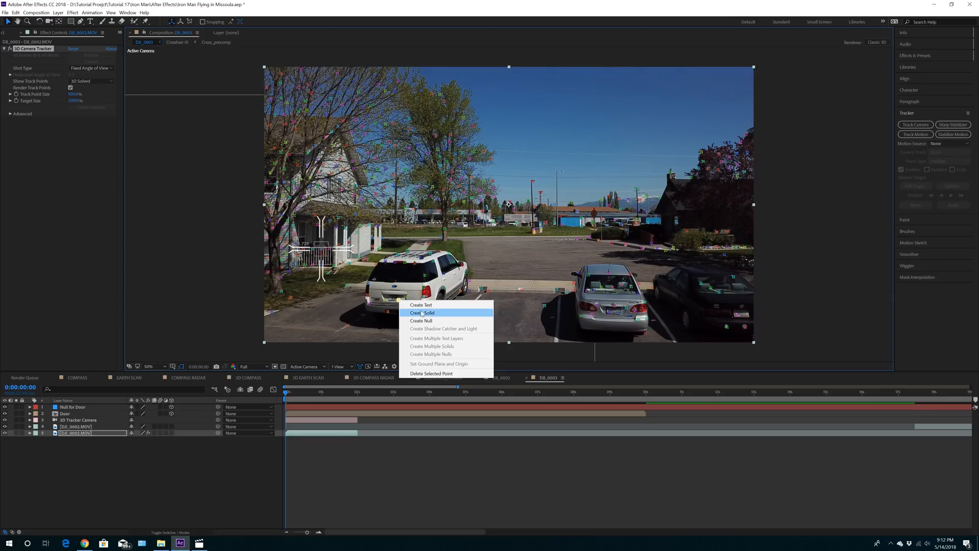
left_click(426, 320)
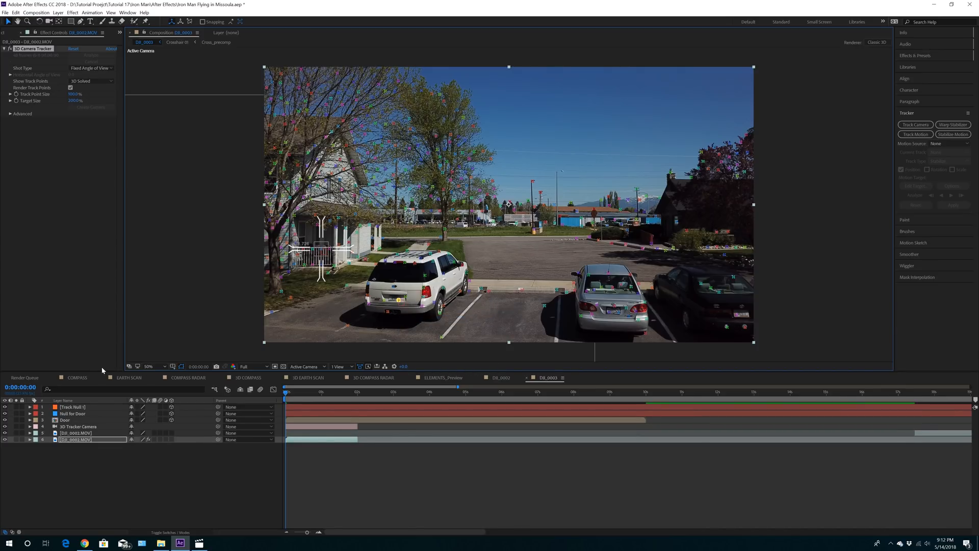
left_click(71, 407)
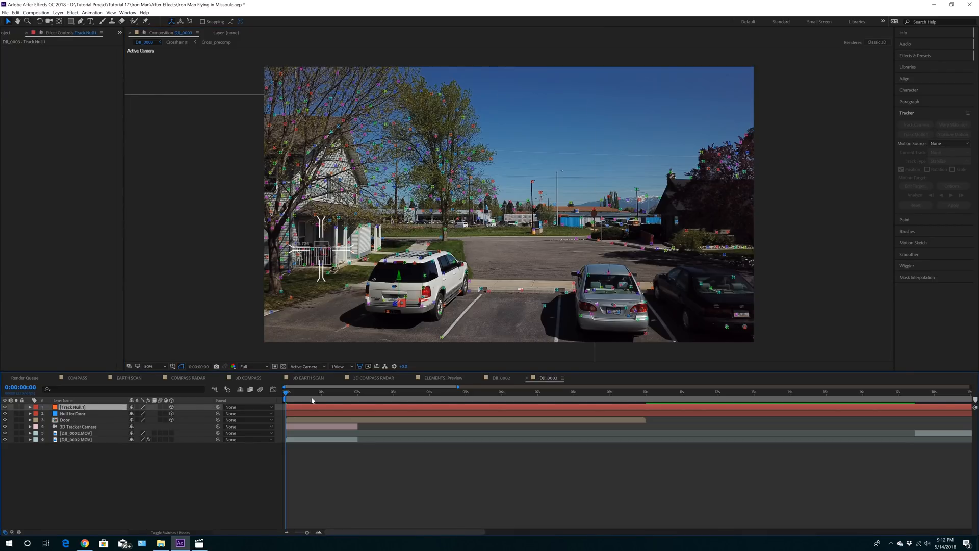
left_click(161, 543)
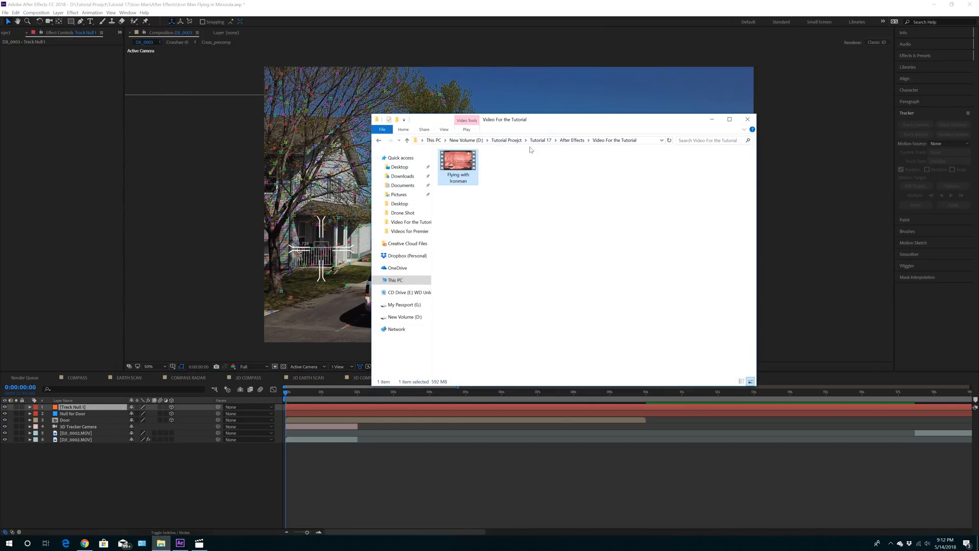
left_click(712, 119)
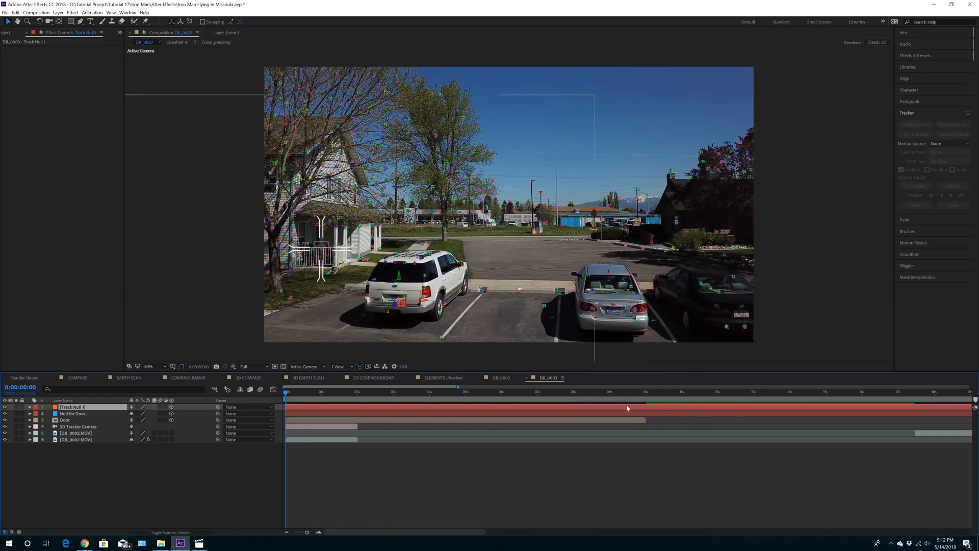
Copy the Interface Display 02 layer from the ELEMENTS_Preview composition and paste it into the DJI_0003 composition.
left_click(443, 377)
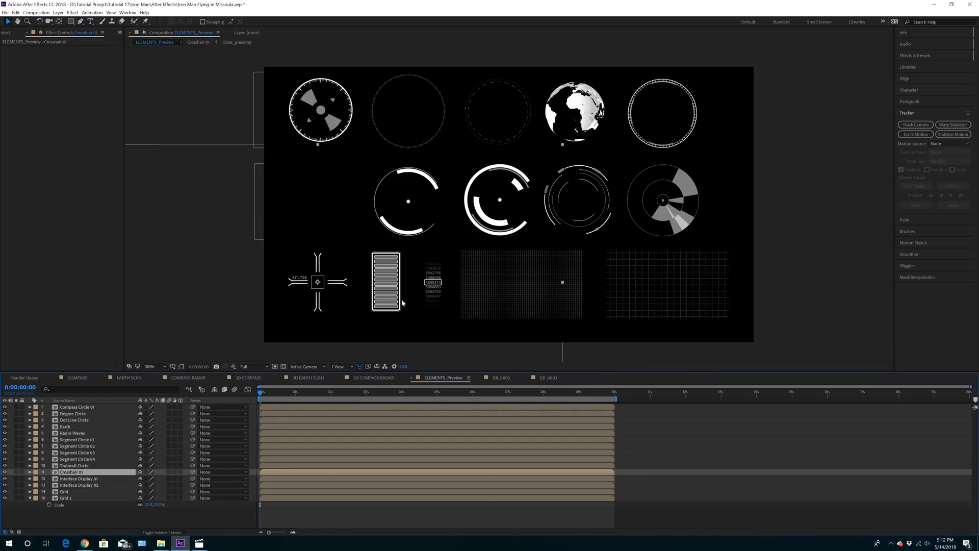
left_click(81, 479)
left_click(77, 485)
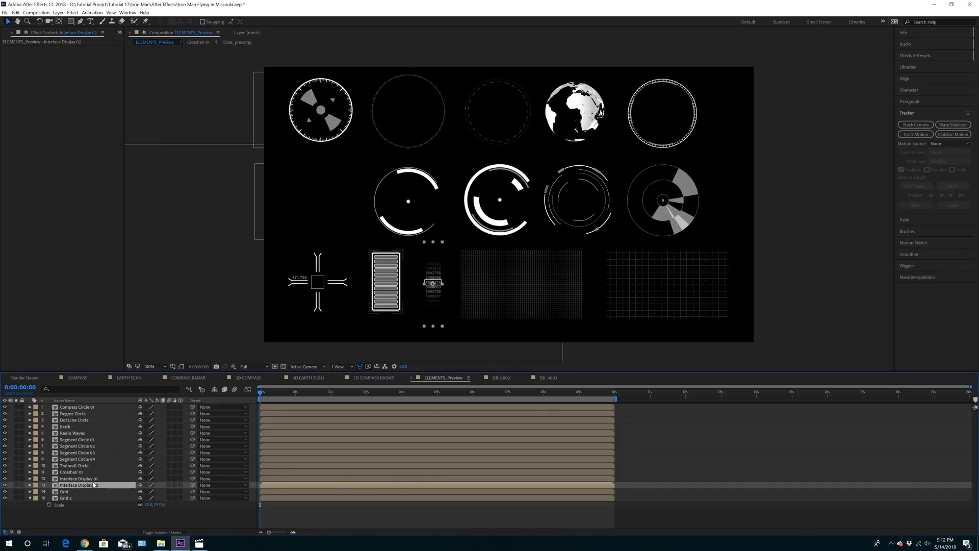
left_click(16, 12)
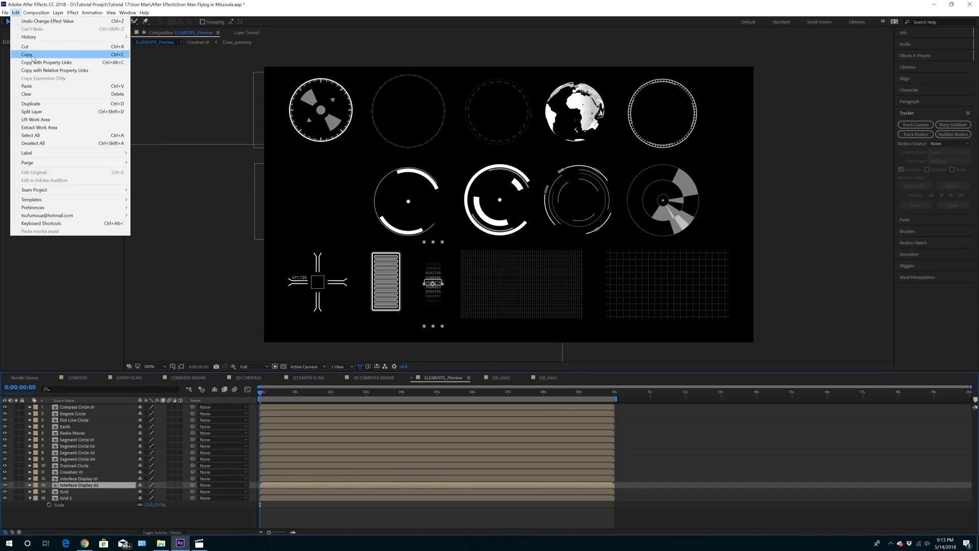
left_click(31, 55)
left_click(548, 378)
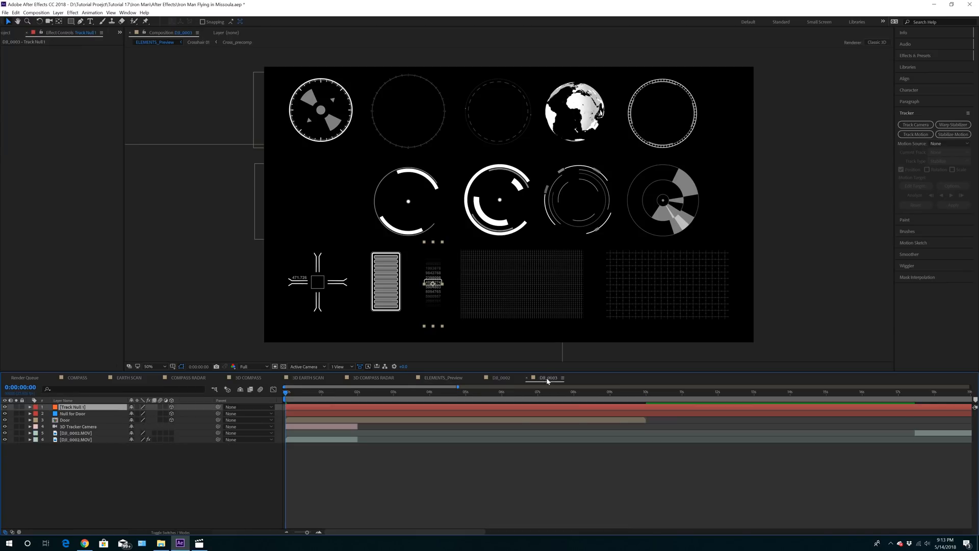
left_click(16, 13)
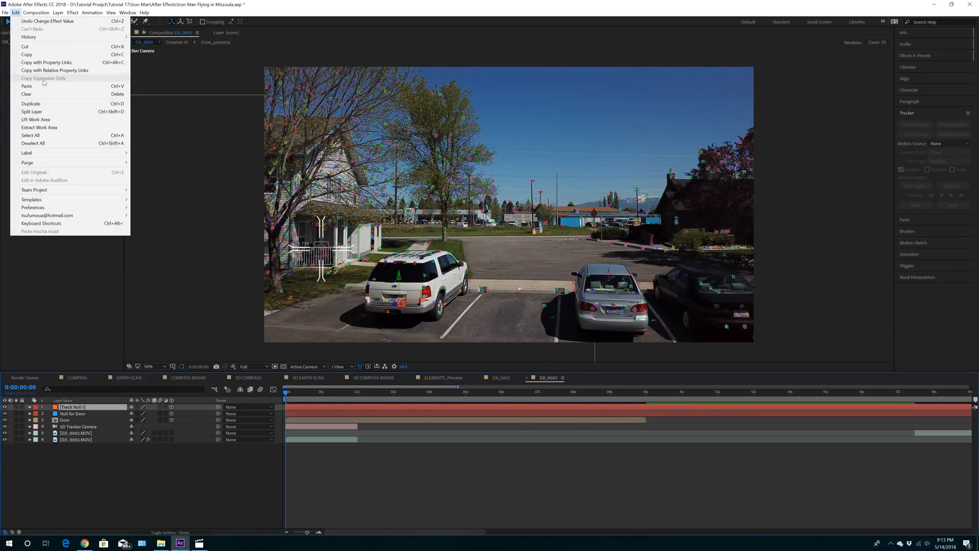
left_click(29, 85)
Move the pasted Interface Display 02 layer below the new track null and rename the null "Plate 1".
left_click_drag(79, 408, 80, 417)
left_click(81, 409)
key("Return")
type("Plate 1")
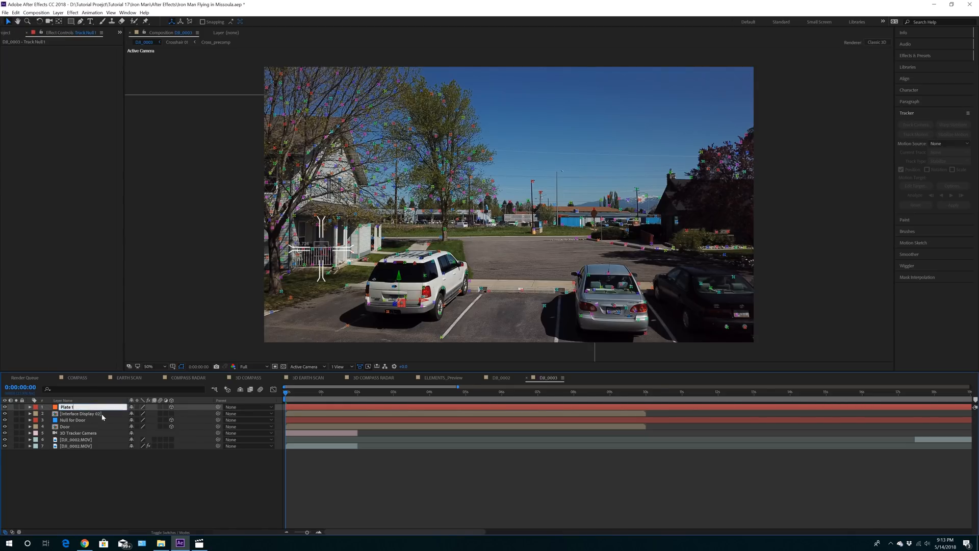
key("Return")
Rename the Interface Display 02 layer as "Plate 1" and the null above it as "Null Plate 1".
left_click(102, 414)
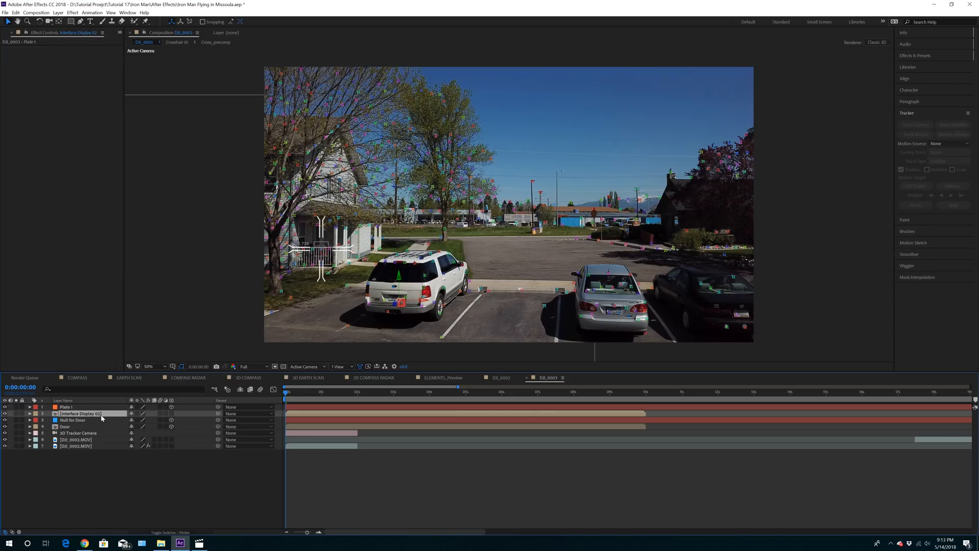
key("Return")
type("Plate 1")
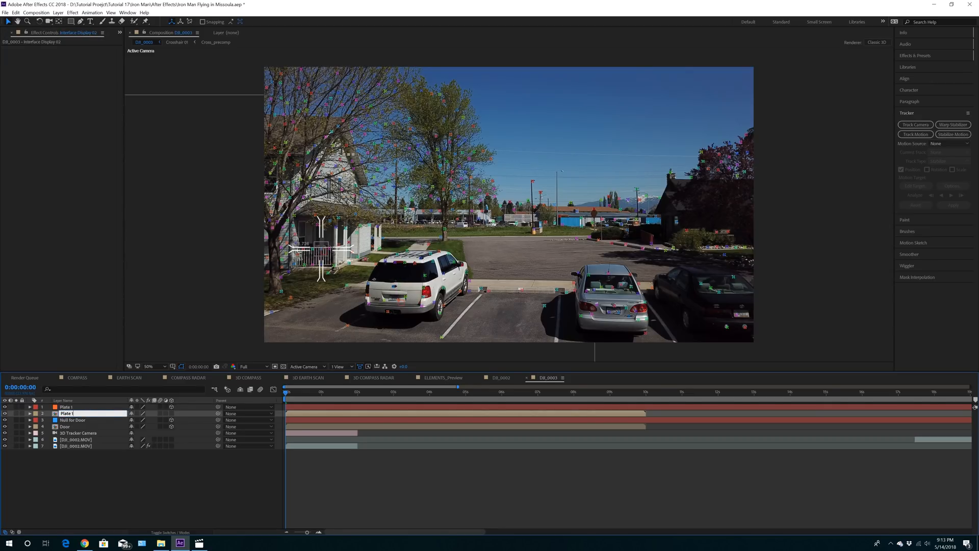
left_click(70, 408)
key("Return")
left_click(70, 407)
key("Home")
type("Null")
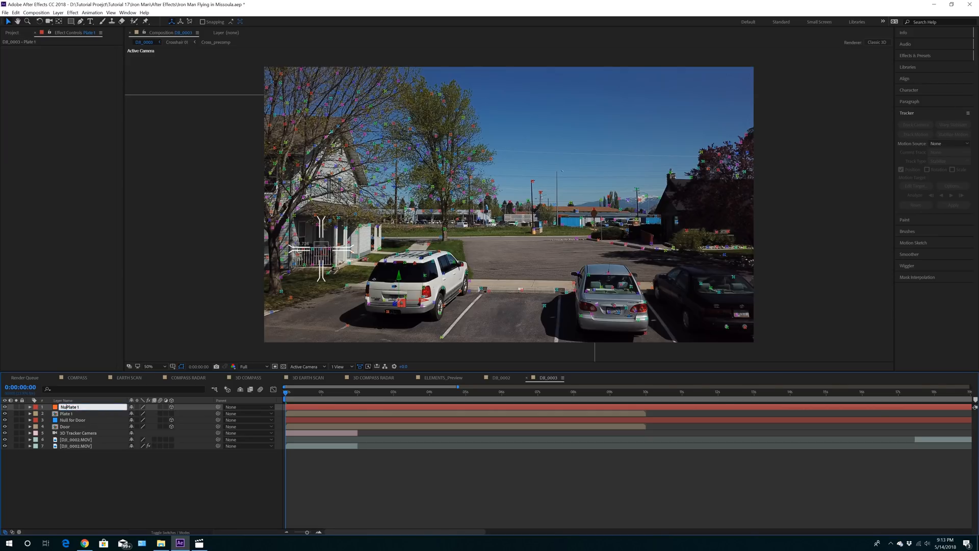
key("Return")
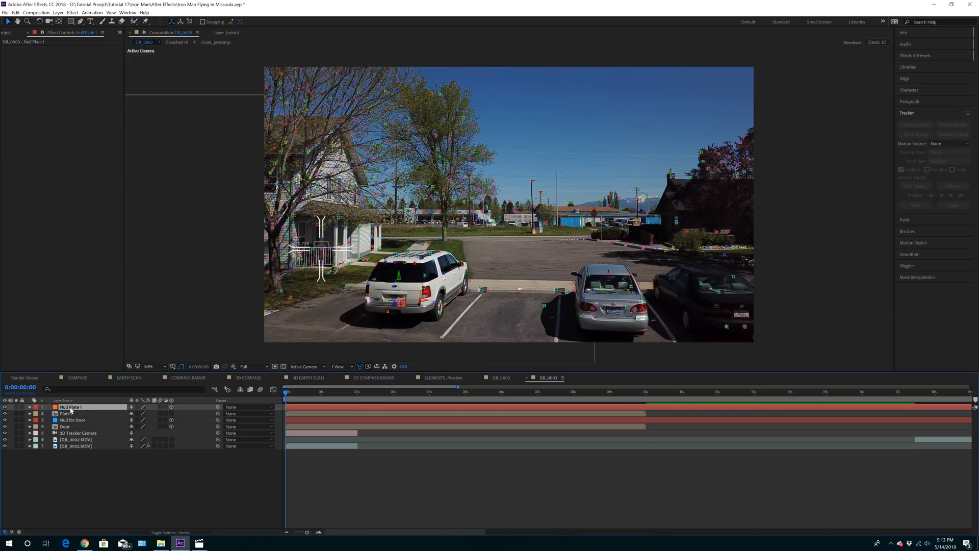
Make the Plate 1 layer 3D and link its Position by expression to the Position of Null Plate 1.
left_click(30, 406)
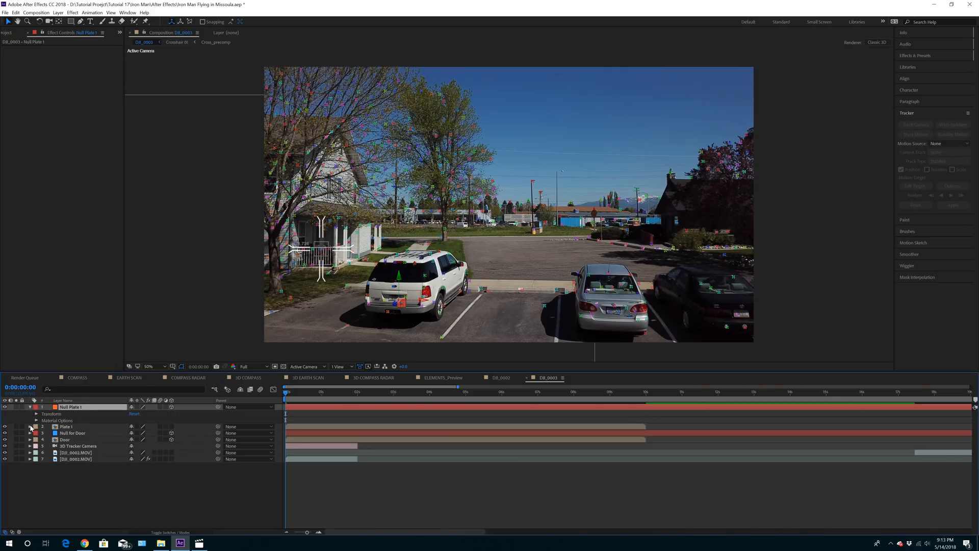
left_click(30, 426)
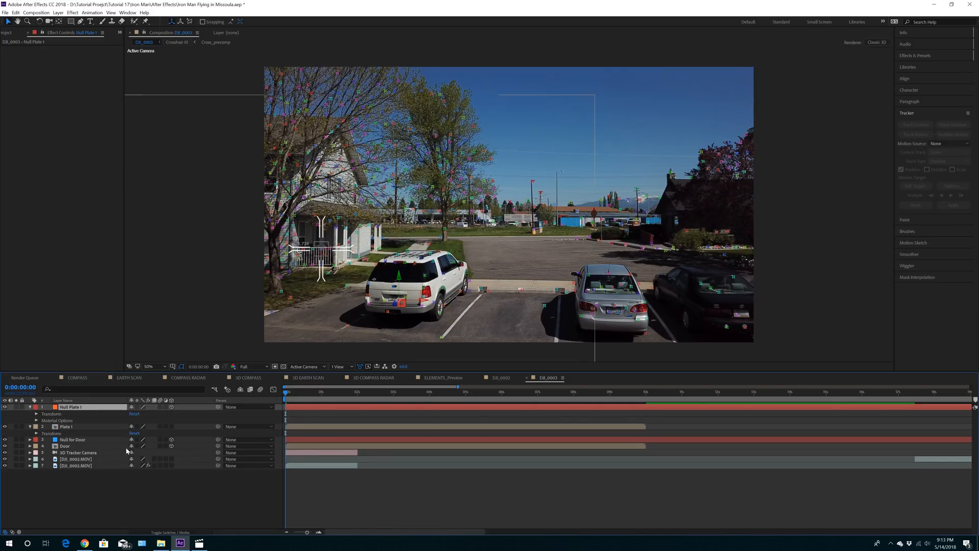
left_click(171, 426)
left_click(36, 433)
left_click(36, 414)
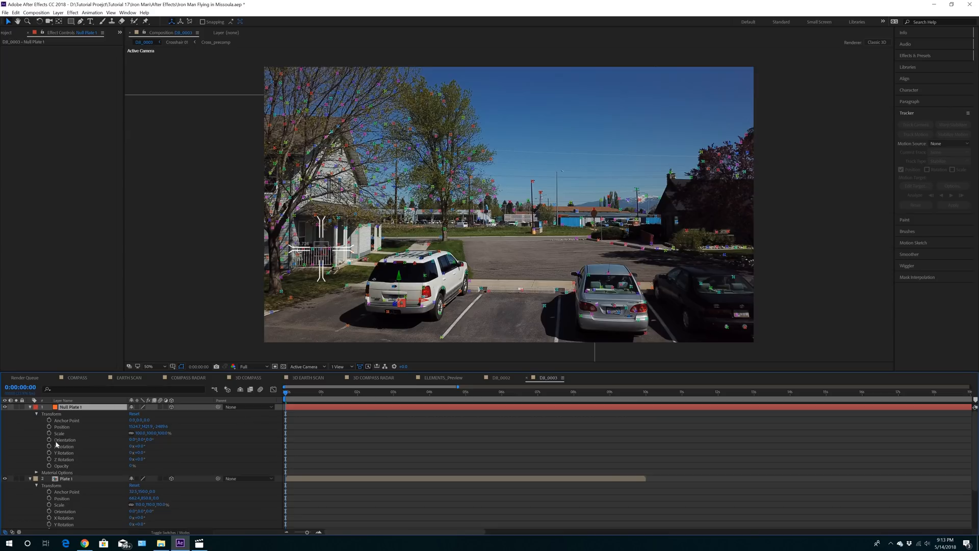
left_click(50, 498, "alt")
left_click_drag(151, 504, 62, 427)
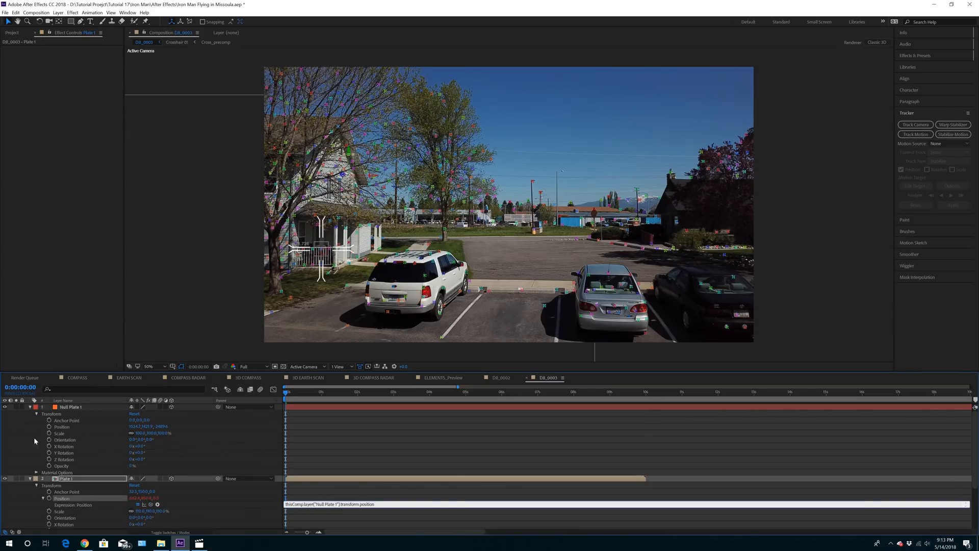
left_click(28, 444)
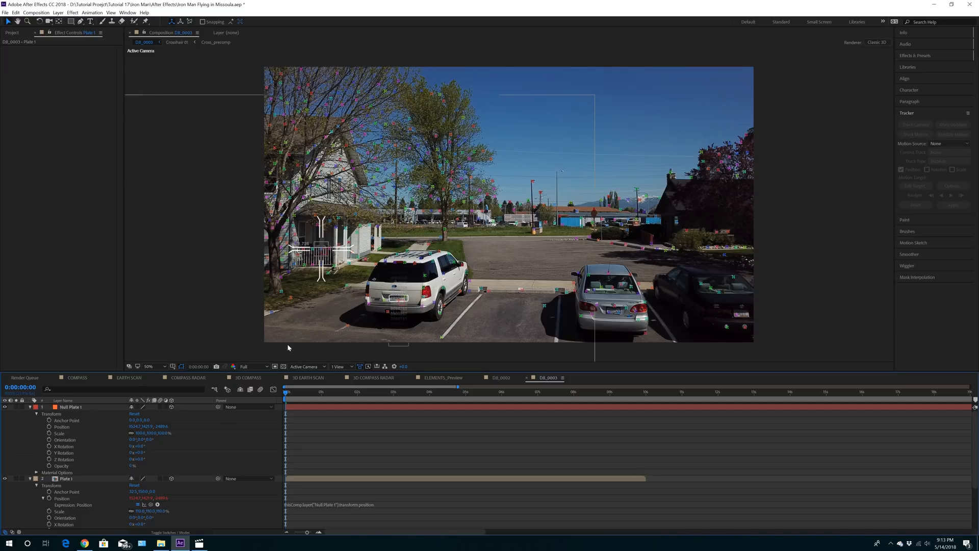
left_click(29, 406)
left_click(29, 414)
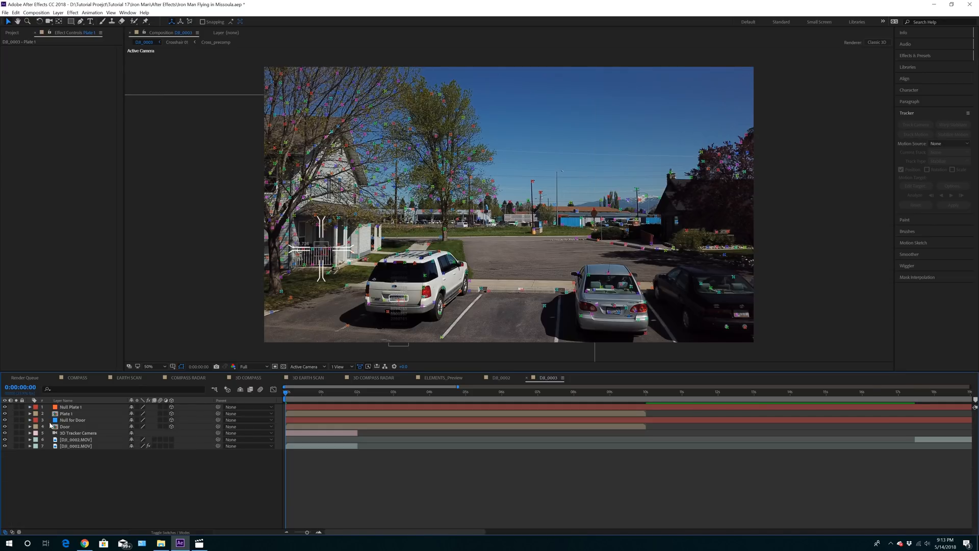
Create a track null from the camera tracker target on the white SUV's rear roof and rename it "Null for Car".
left_click(88, 446)
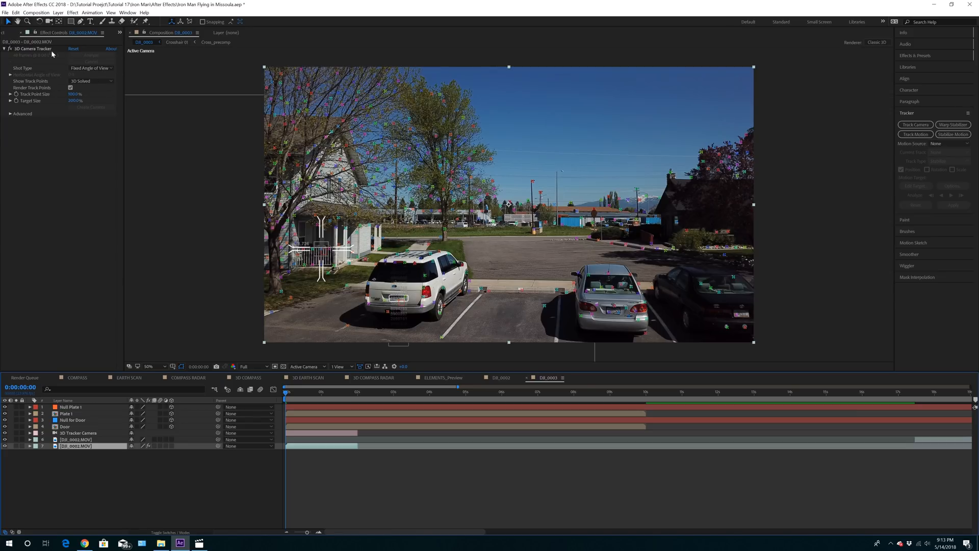
left_click(51, 49)
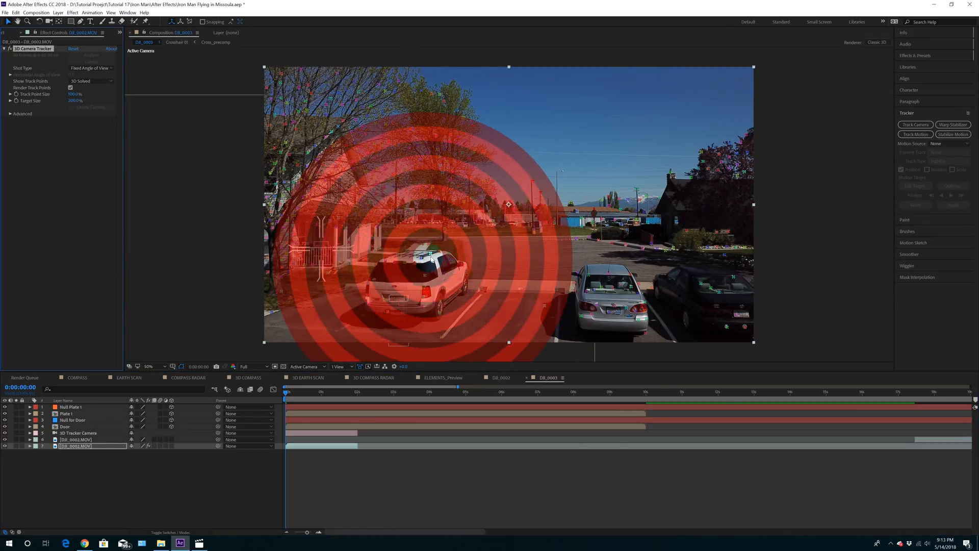
right_click(422, 259)
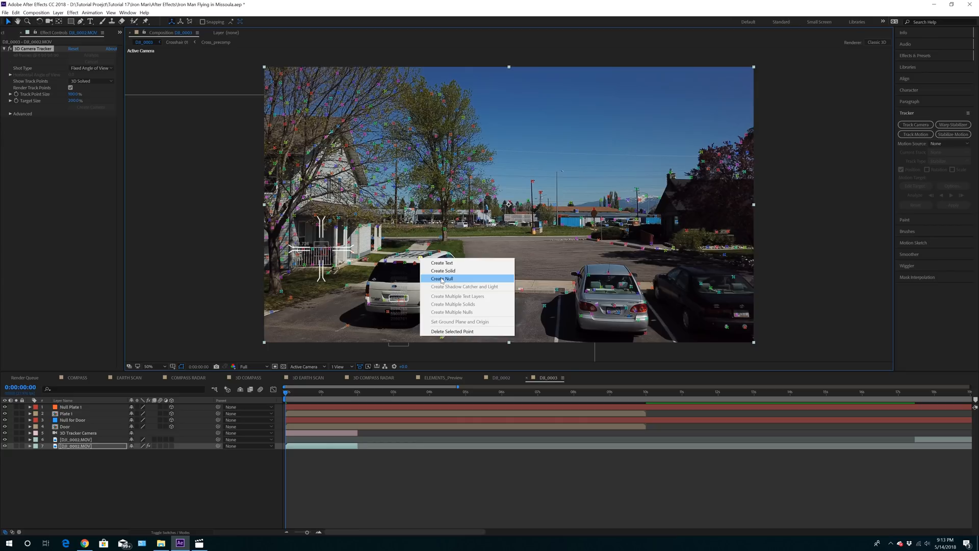
left_click(442, 279)
left_click(68, 406)
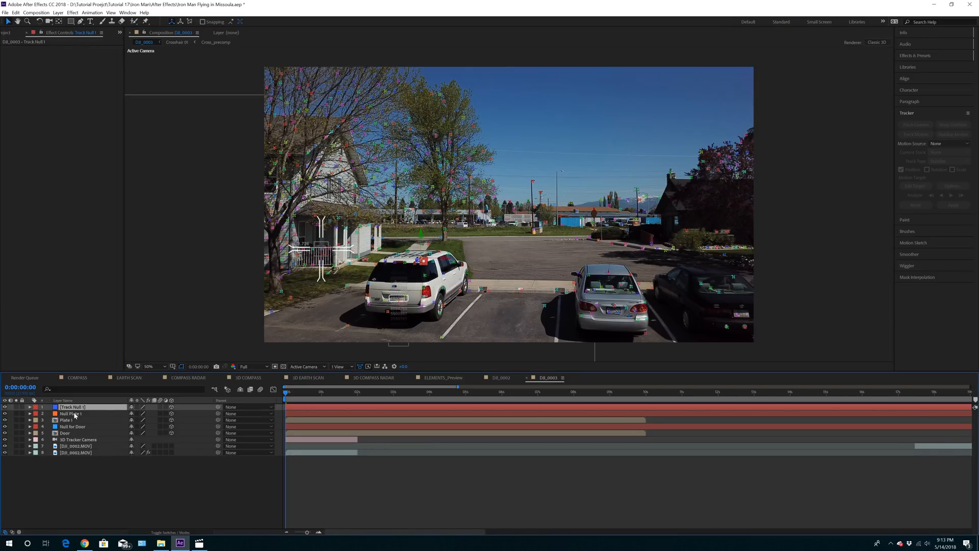
key("Return")
type("C")
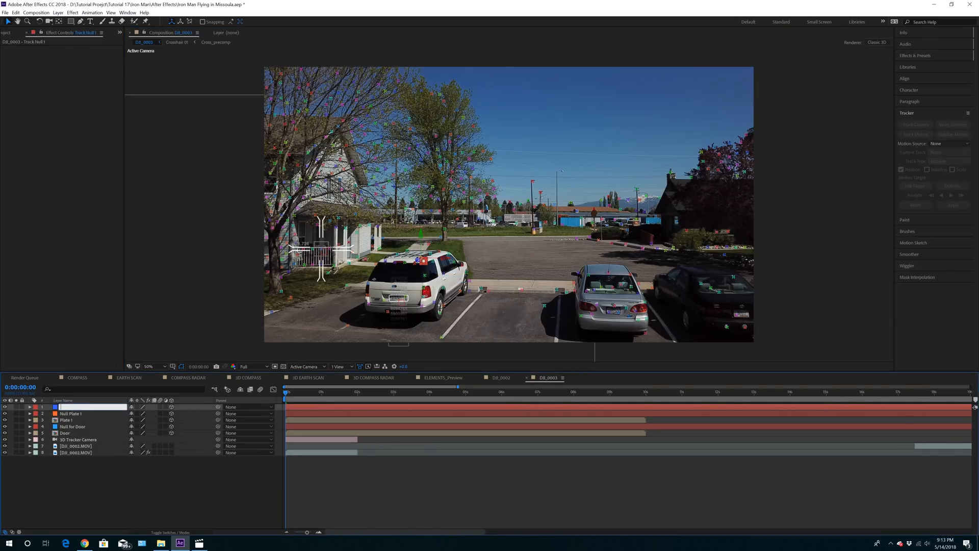
type("ull for Car")
key("Return")
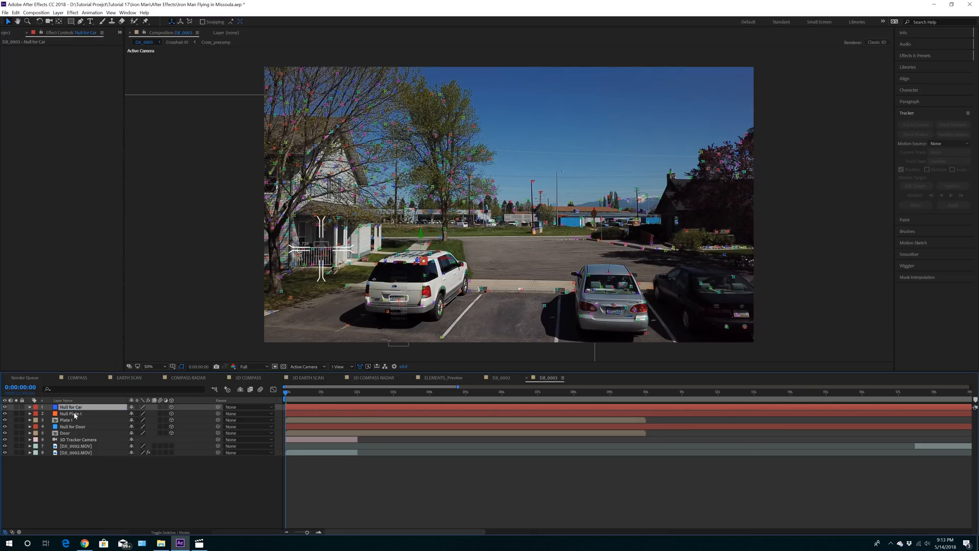
Copy the Segment Circle 03 layer from the ELEMENTS_Preview composition and paste it into the DJI_0003 composition.
left_click(443, 378)
left_click(582, 209)
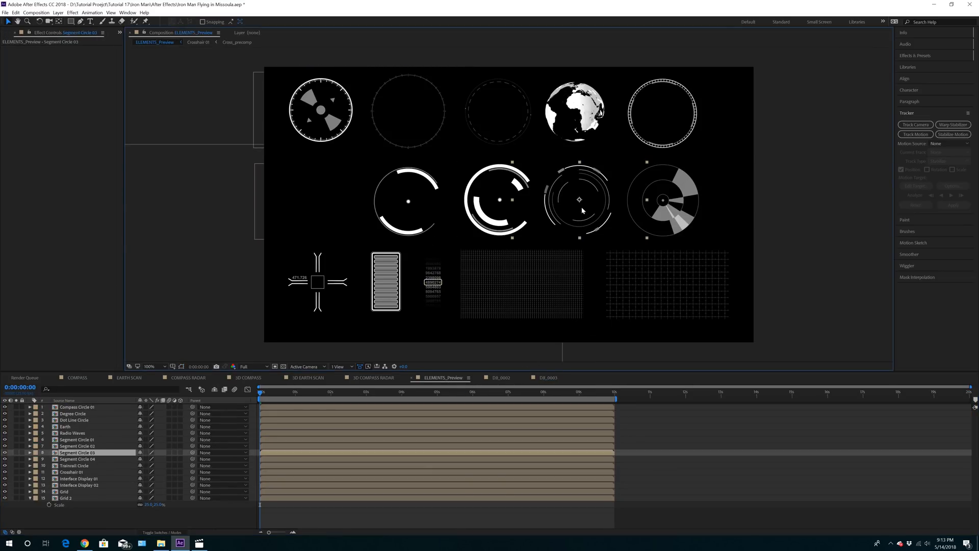
left_click(15, 12)
left_click(34, 63)
left_click(548, 377)
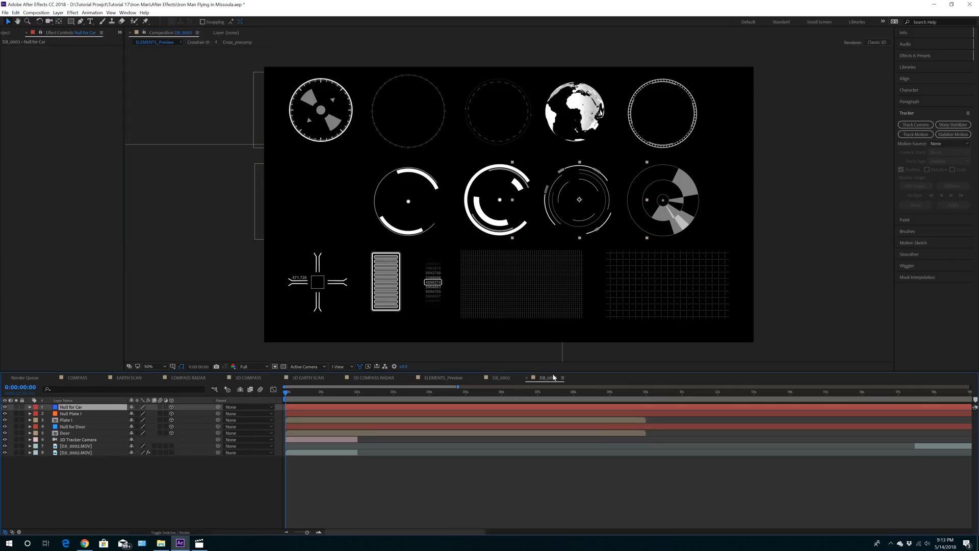
left_click(16, 12)
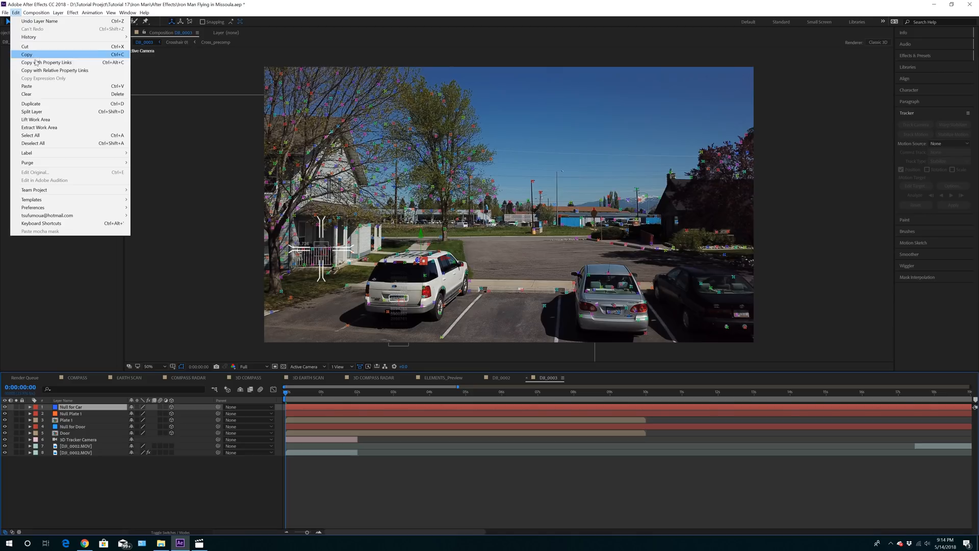
left_click(30, 86)
Move the pasted Segment Circle 03 layer below Null for Car and rename it "Car".
left_click_drag(74, 407, 70, 416)
key("Return")
type("Car")
key("Return")
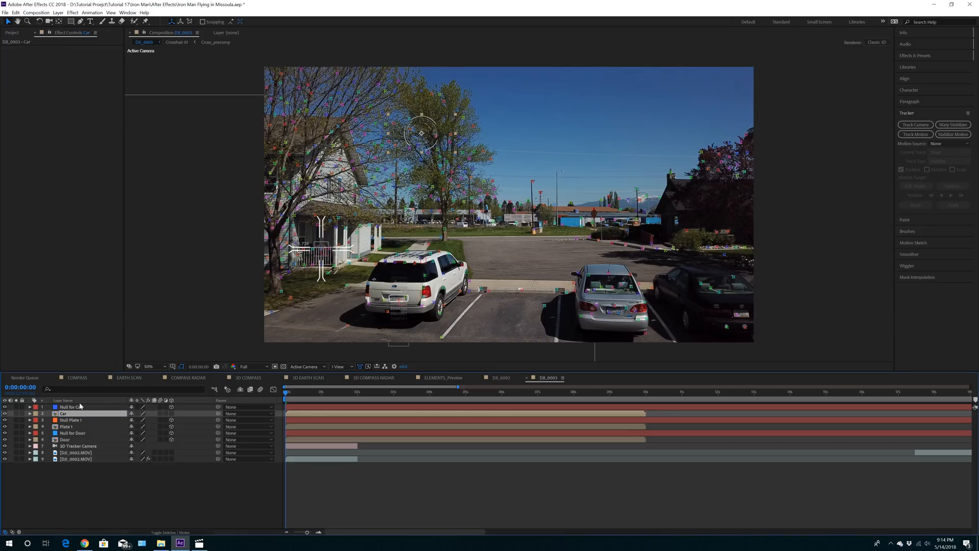
Make the Car layer 3D and link its Position by expression to the Position of Null for Car.
left_click(171, 414)
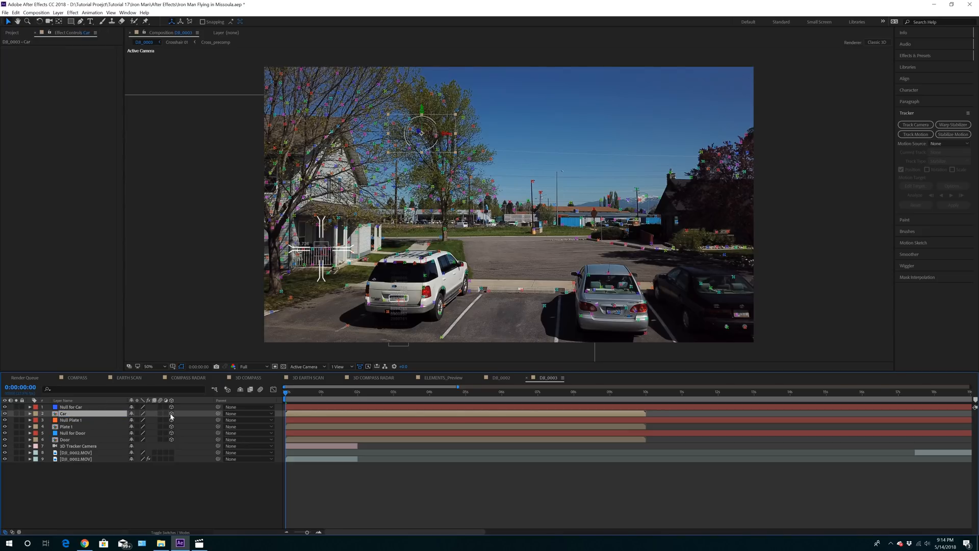
left_click(30, 413)
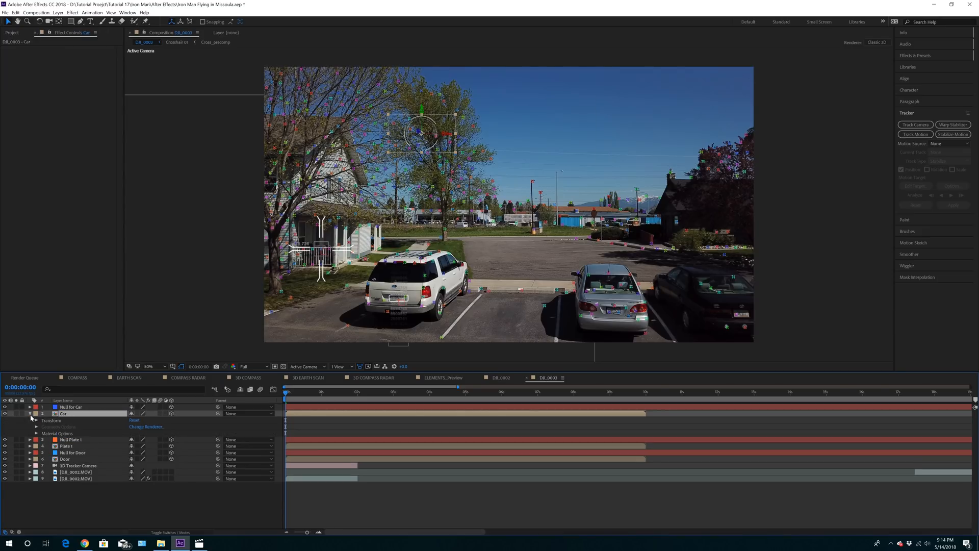
left_click(36, 420)
left_click(30, 408)
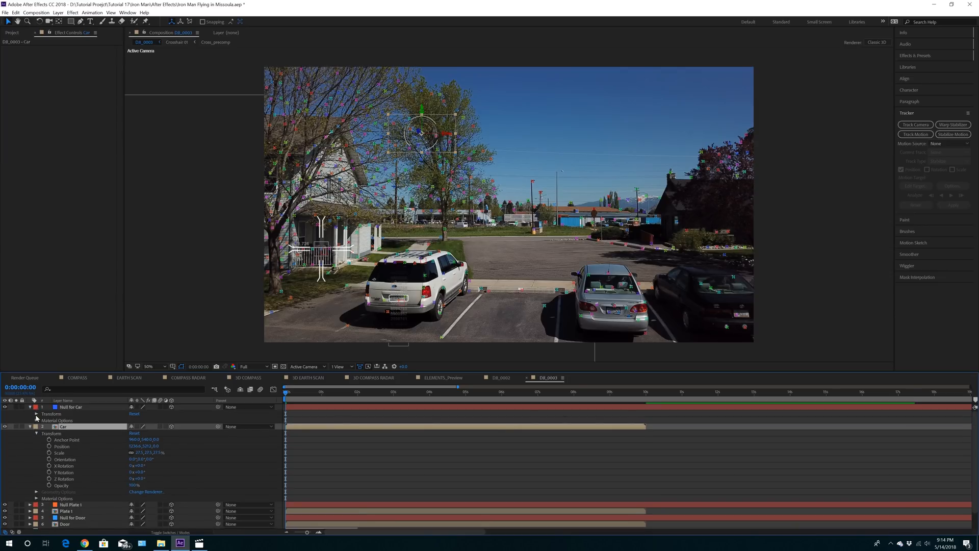
left_click(36, 413)
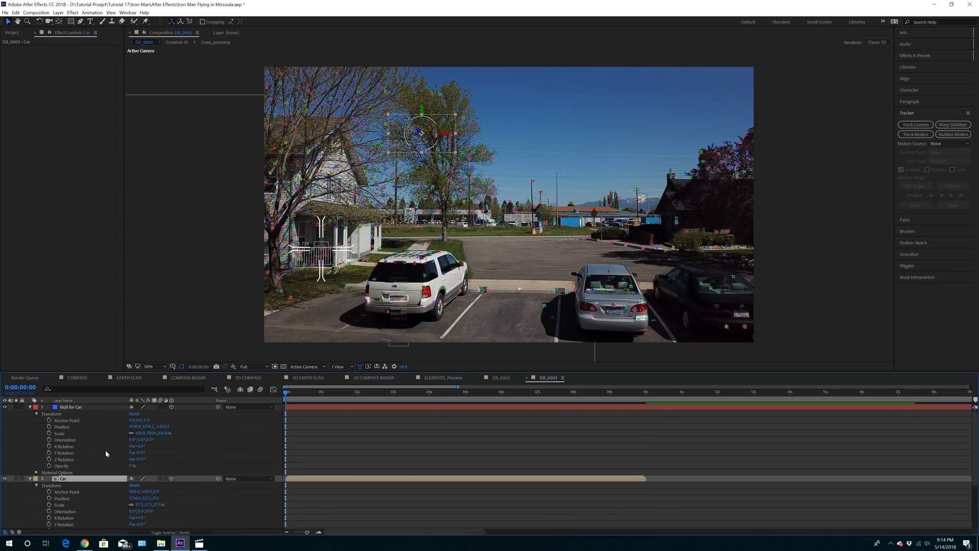
left_click(49, 498, "alt")
left_click_drag(151, 505, 64, 427)
left_click(28, 435)
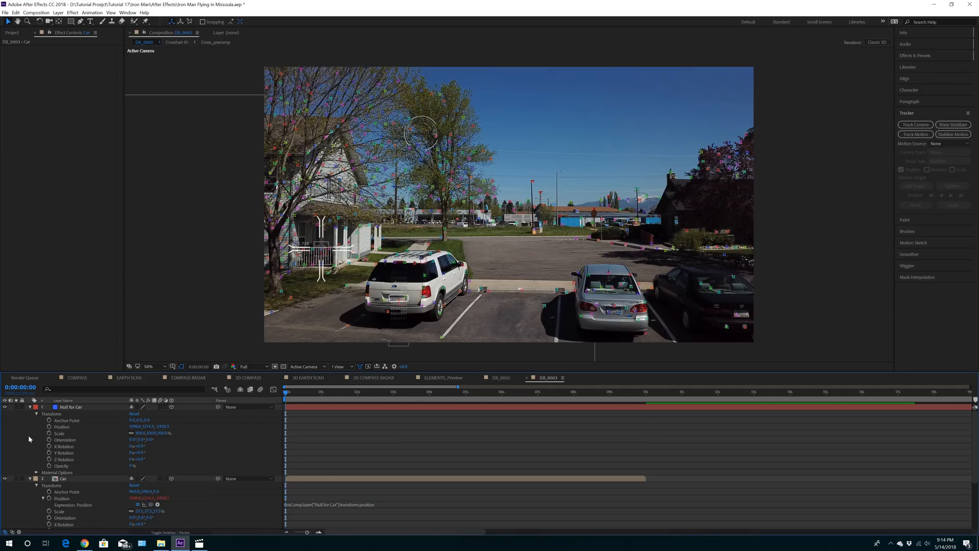
left_click(30, 478)
left_click(29, 408)
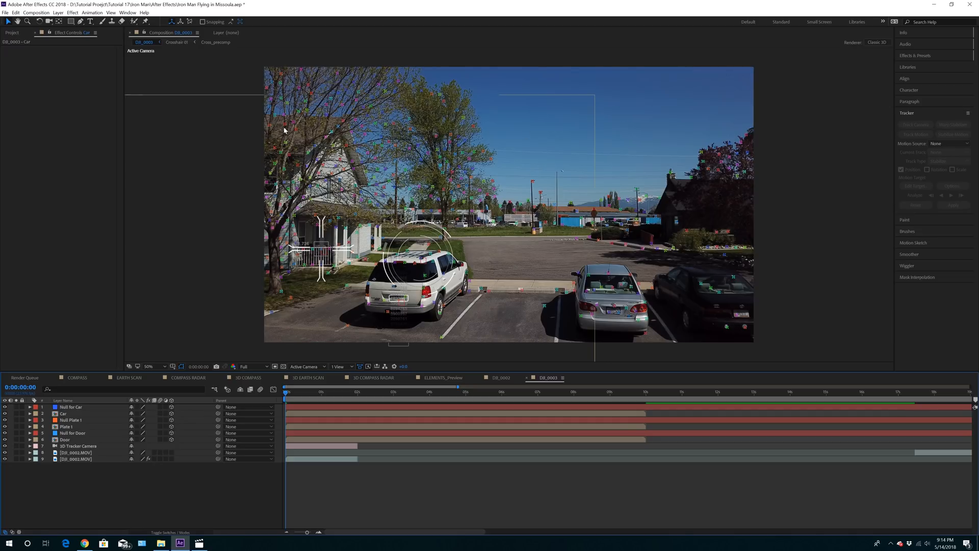
Create a black, composition-sized solid layer named "Top Hud".
left_click(59, 12)
mouse_move(60, 20)
left_click(220, 29)
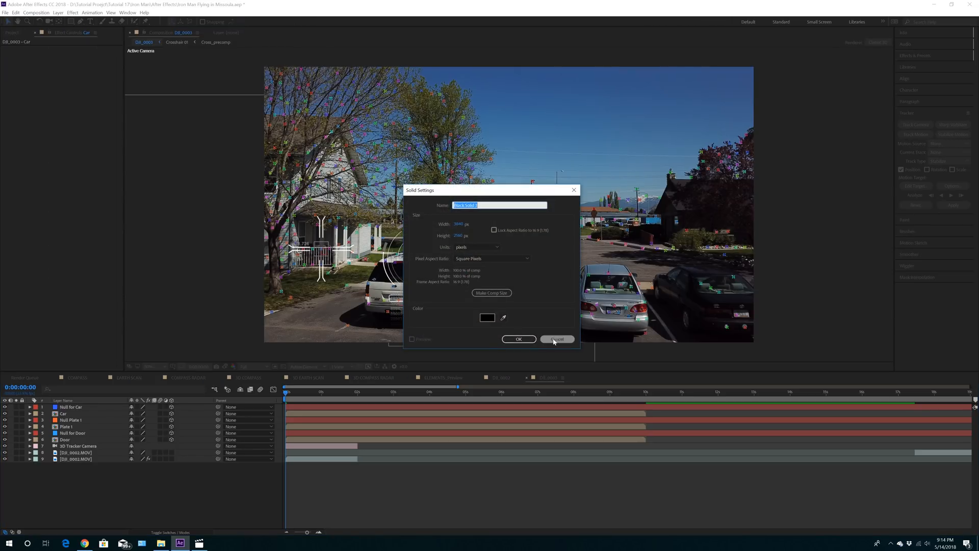
type("Top Hud")
key("Return")
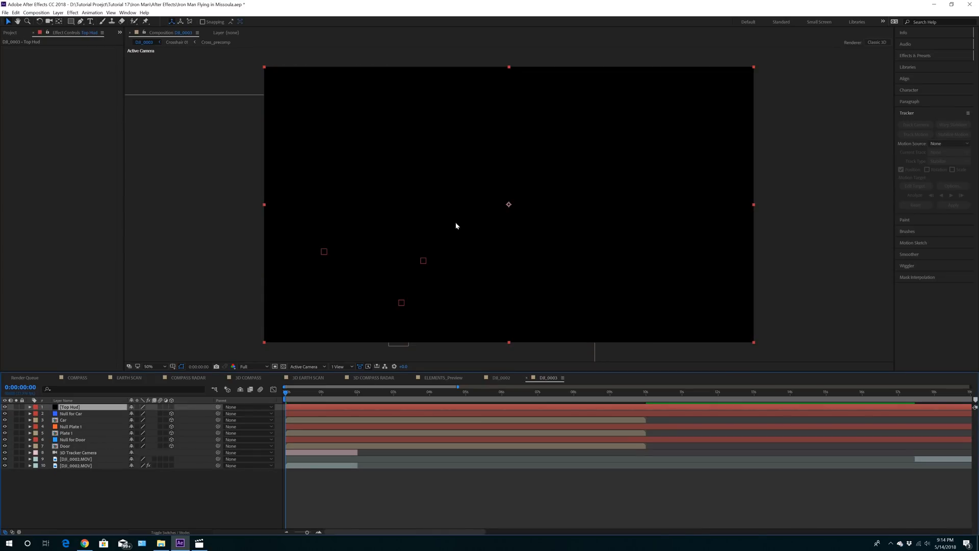
Draw a closed Pen mask on the Top Hud solid, forming a band across the frame's upper edge with a trapezoidal notch in the middle.
left_click(80, 21)
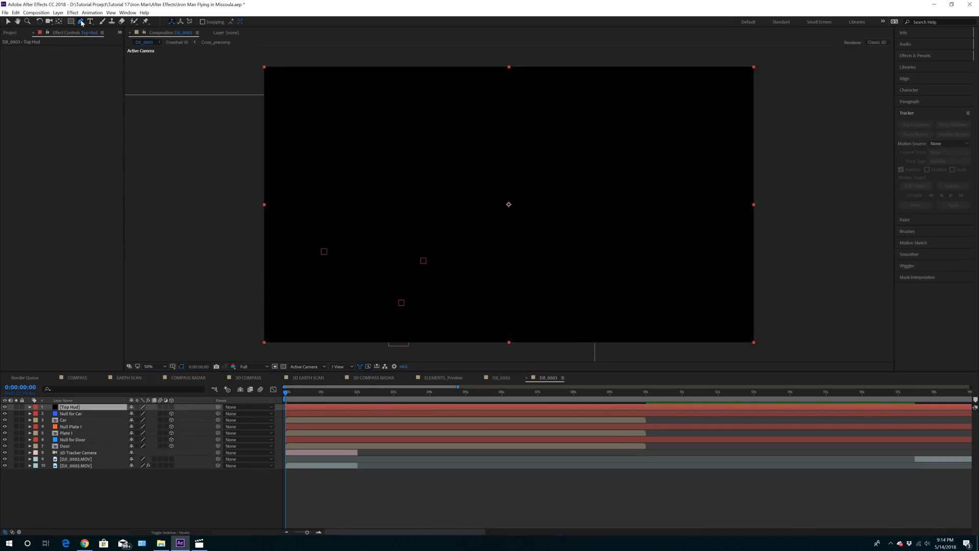
left_click(235, 59)
left_click(233, 103)
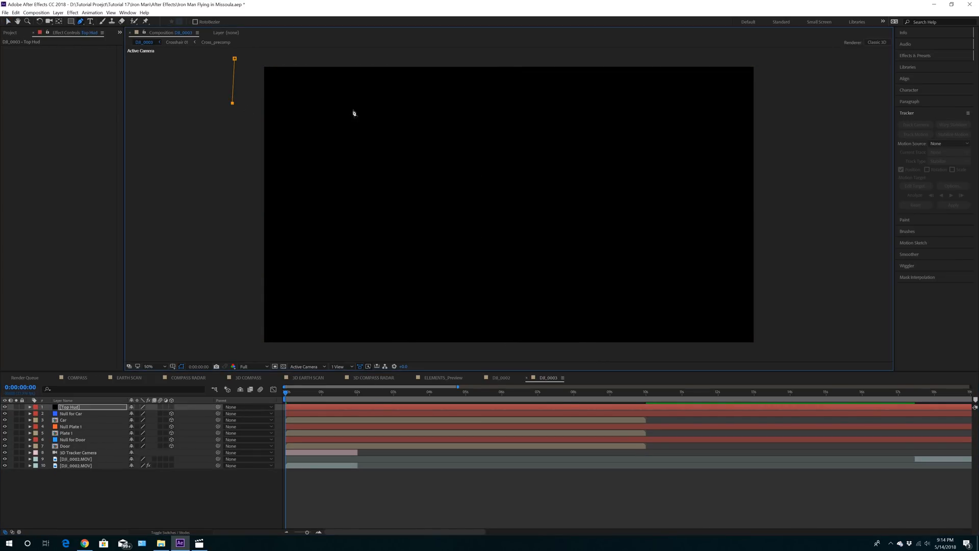
left_click(445, 107)
left_click(458, 88)
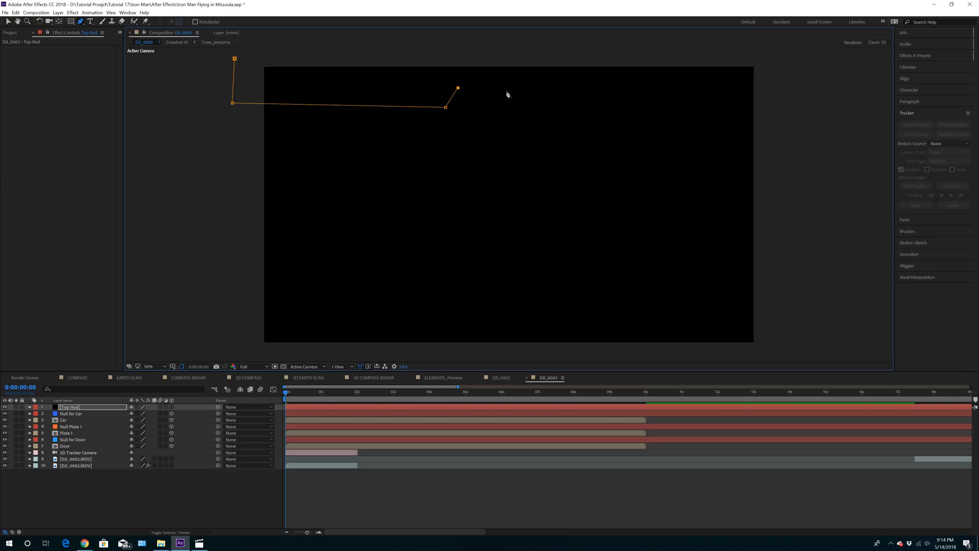
left_click(575, 89)
left_click(589, 107)
left_click(797, 108)
left_click(796, 59)
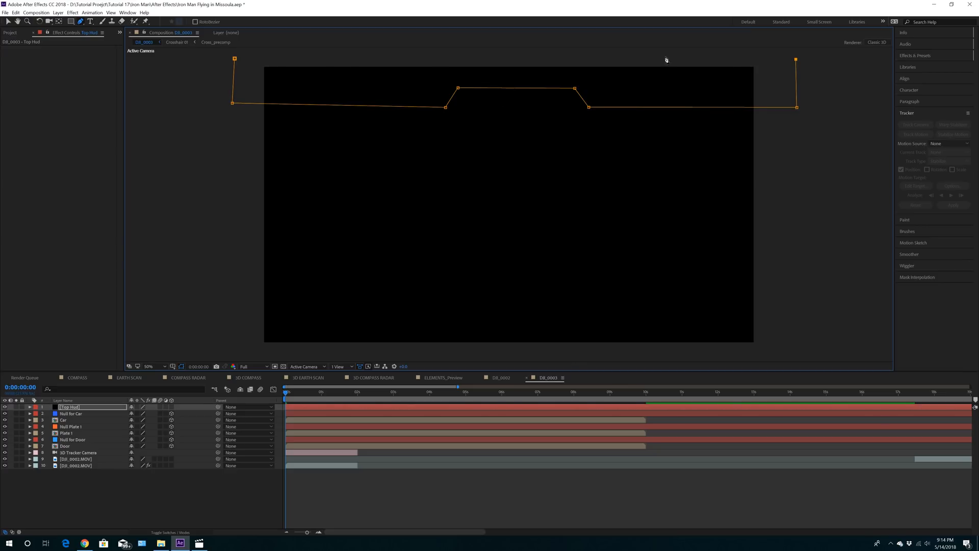
left_click(234, 59)
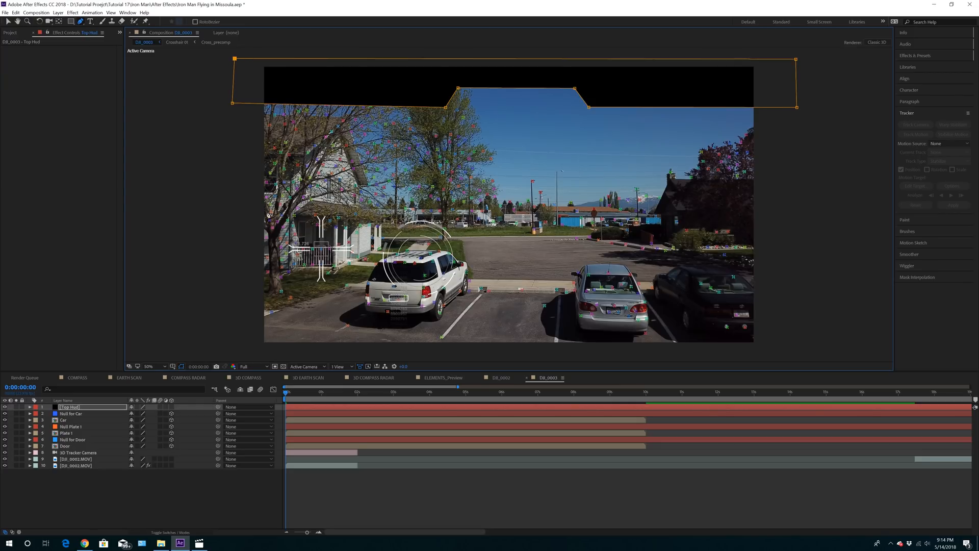
Align the Top Hud mask's lower corners and slanted notch points using the grid overlay, and hide the grid.
left_click(182, 367)
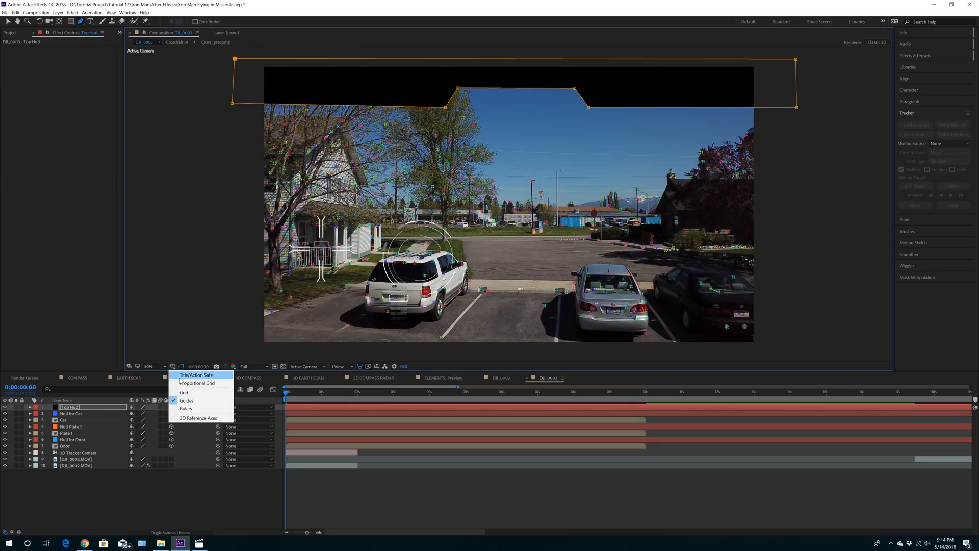
left_click(196, 387)
key("v")
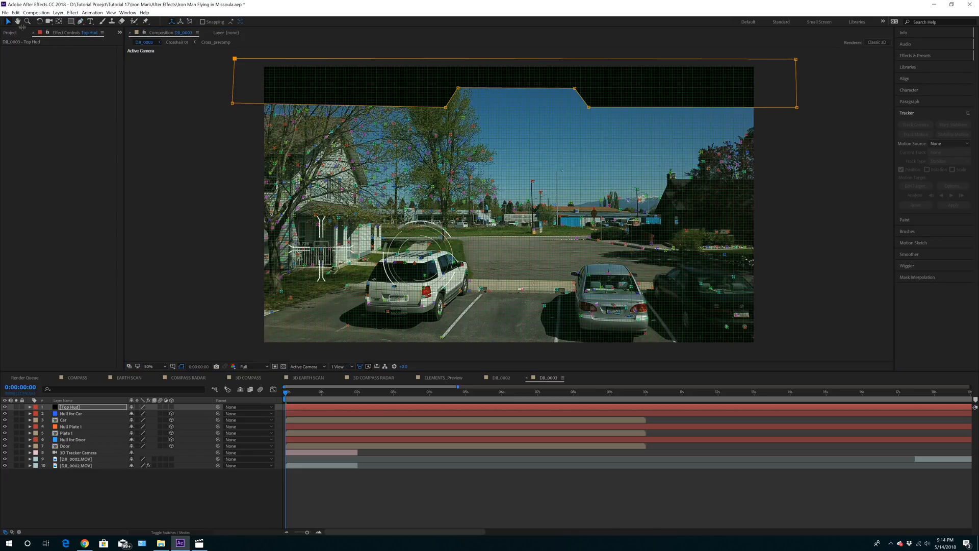
left_click_drag(446, 107, 447, 107)
left_click_drag(232, 103, 234, 107)
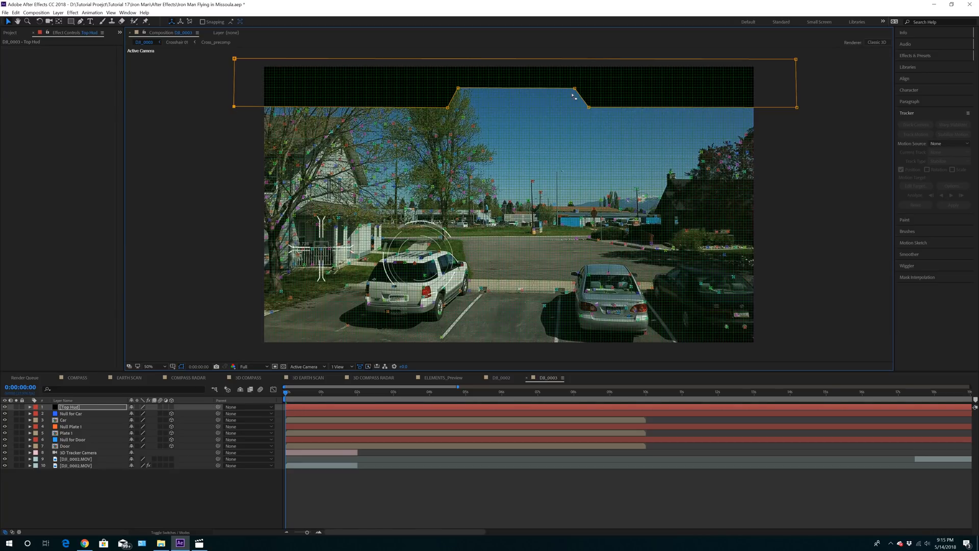
left_click_drag(575, 89, 571, 89)
left_click_drag(590, 108, 591, 107)
left_click_drag(459, 88, 469, 87)
left_click_drag(798, 108, 797, 108)
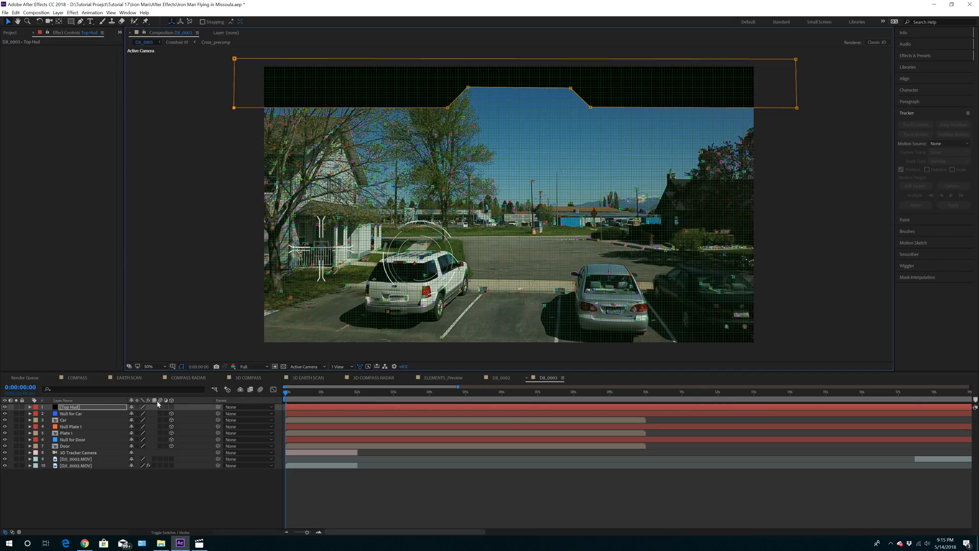
left_click(172, 366)
left_click(184, 392)
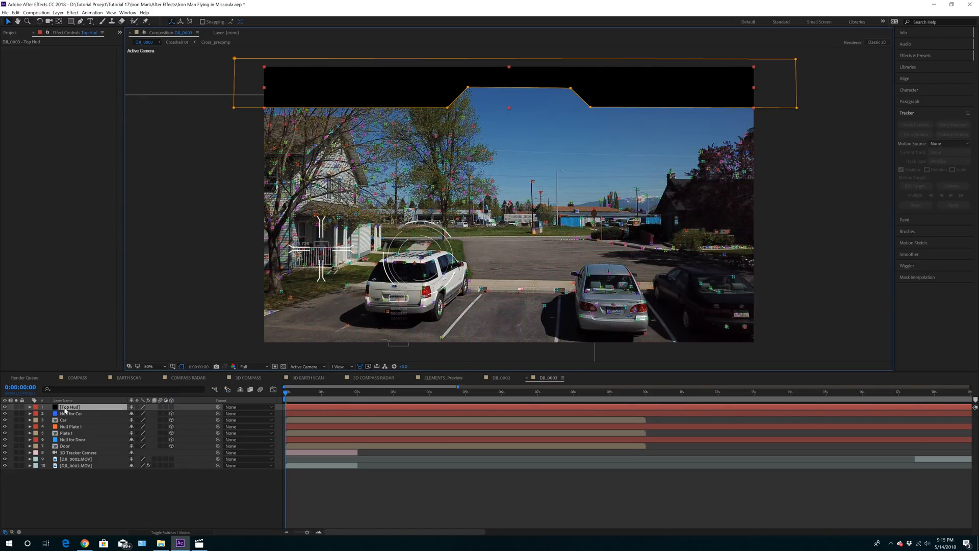
Set the Mask Feather of the Top Hud mask to 50 pixels.
key("f")
left_click(43, 413)
left_click(139, 426)
type("50")
key("Return")
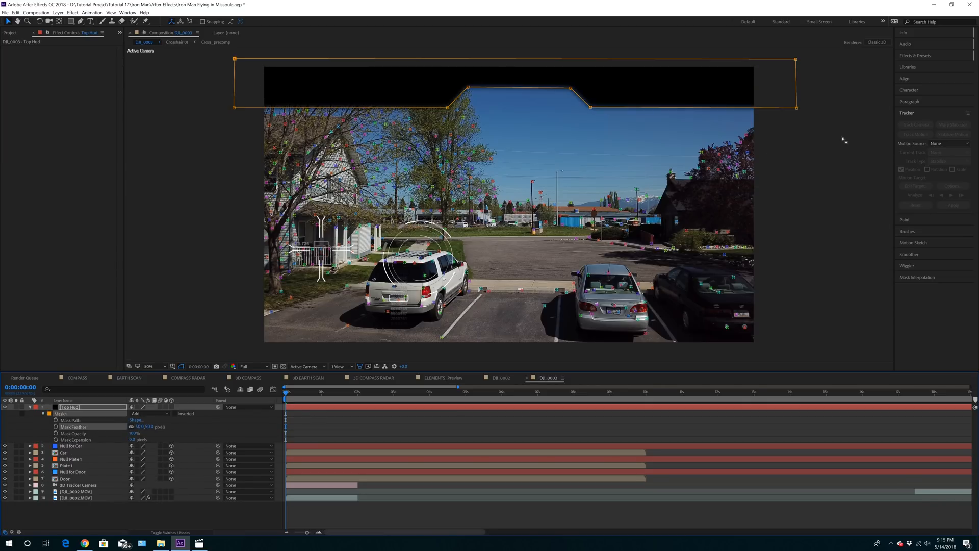
left_click(865, 130)
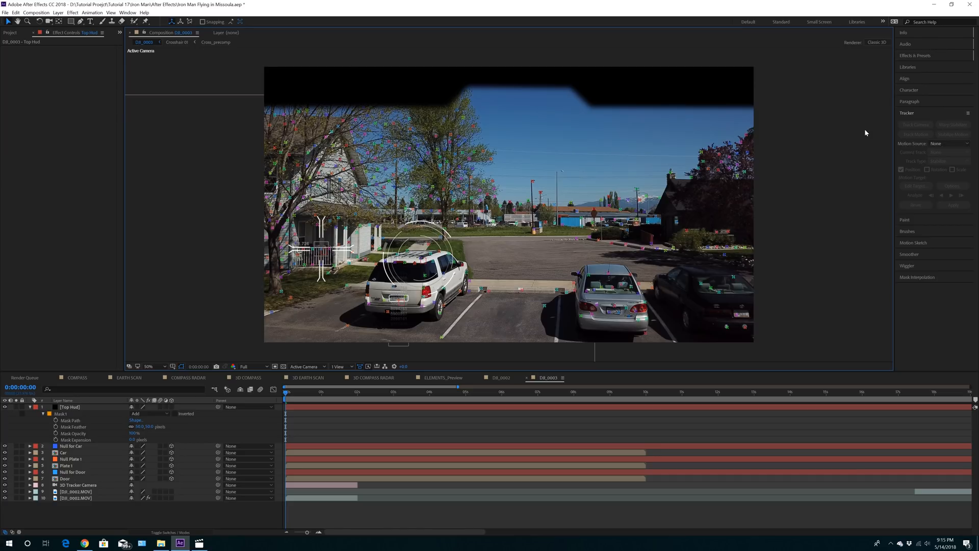
Copy the Interface Display 01 layer from the ELEMENTS_Preview composition and paste it into DJI_0003.
left_click(412, 80)
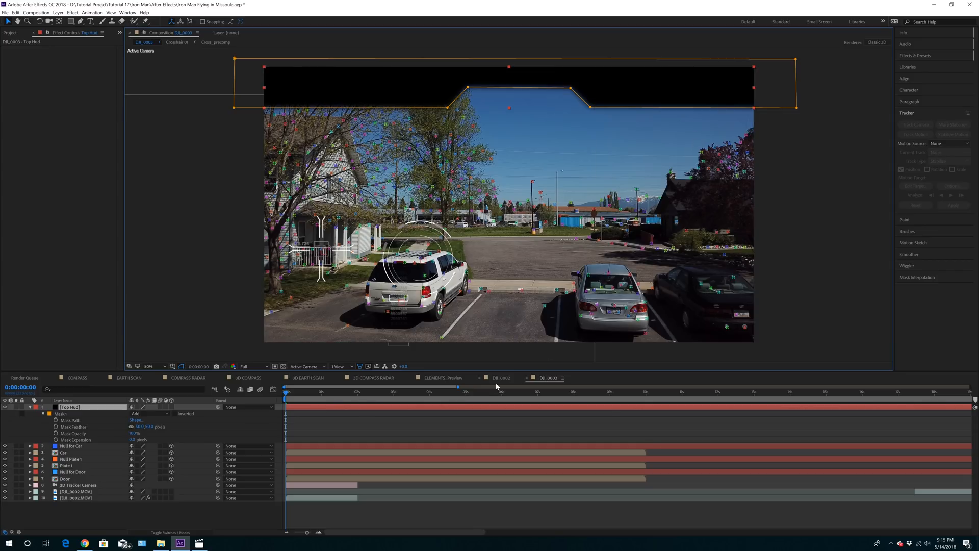
left_click(443, 377)
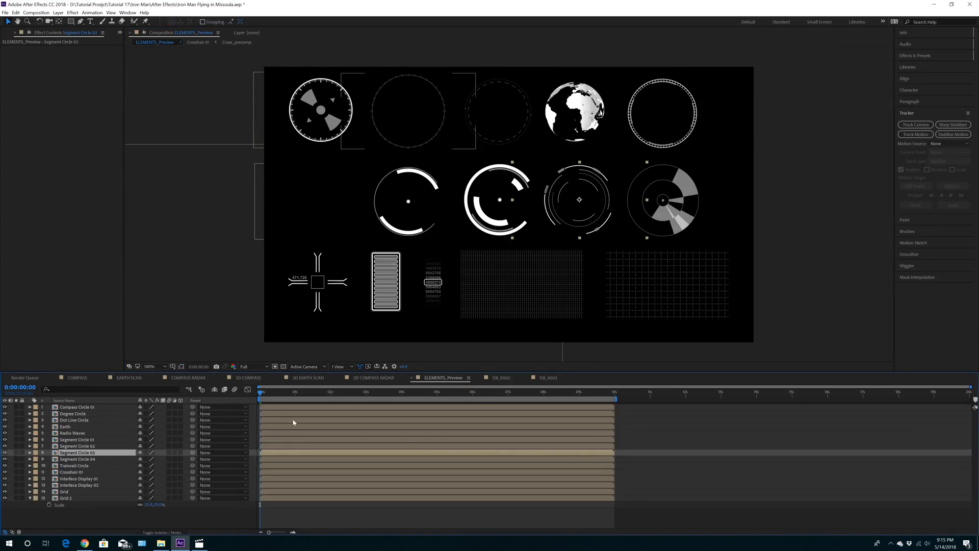
left_click(384, 283)
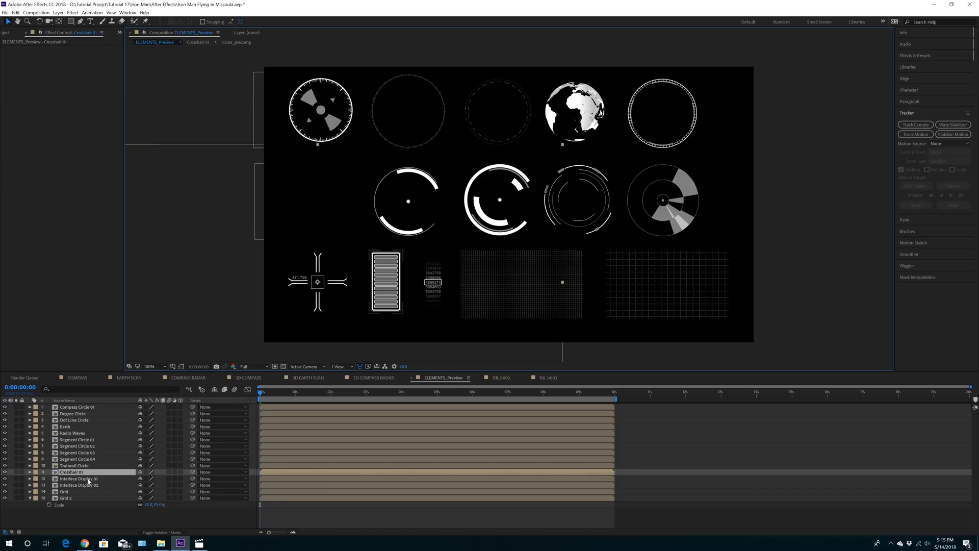
left_click(87, 479)
left_click(16, 13)
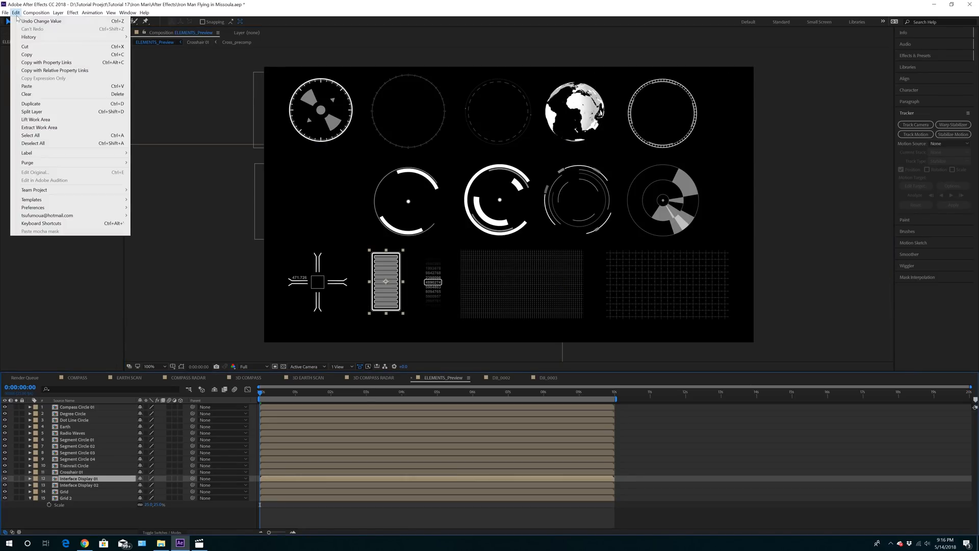
left_click(46, 53)
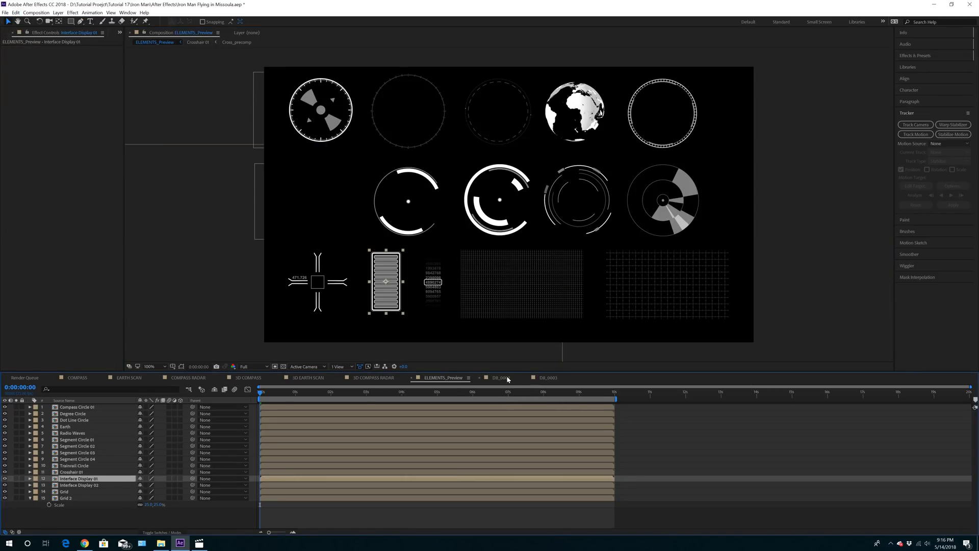
left_click(547, 377)
left_click(19, 13)
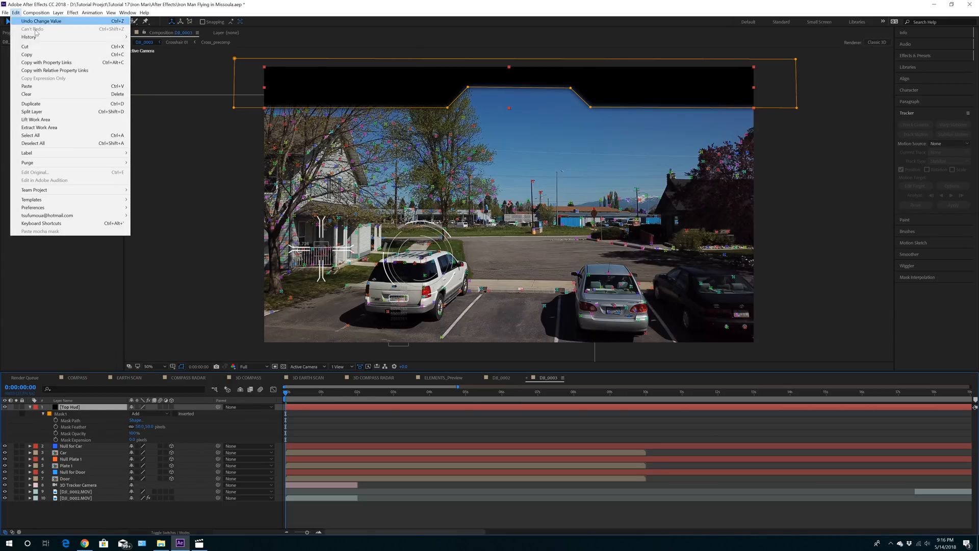
left_click(46, 86)
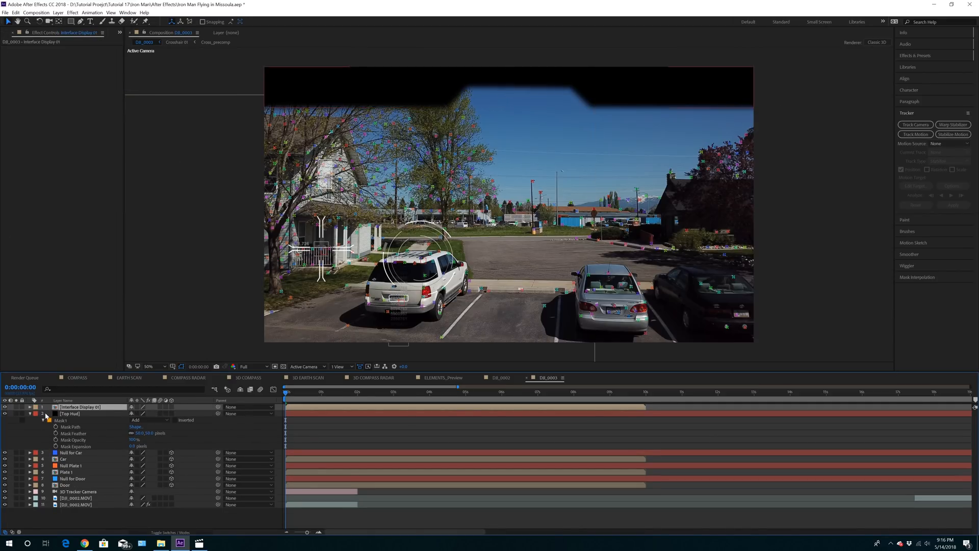
Stack the Interface Display 01 layer directly beneath Top Hud and place it over the dark house near the frame's right edge.
left_click(30, 413)
left_click_drag(75, 408, 74, 408)
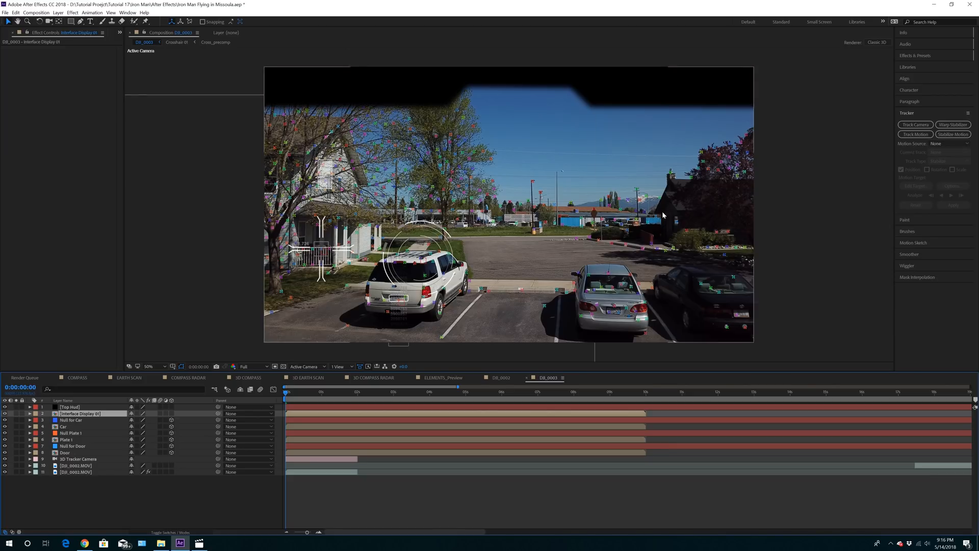
left_click_drag(325, 177, 721, 194)
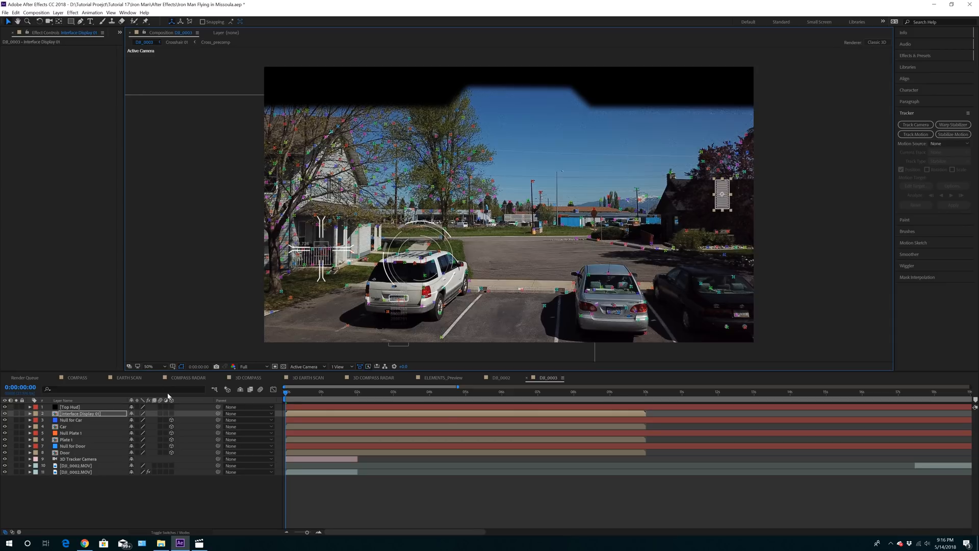
Set the Scale of Interface Display 01 to 70% and reposition it over the dark house, slightly inward from the frame's edge.
key("s")
left_click(138, 420)
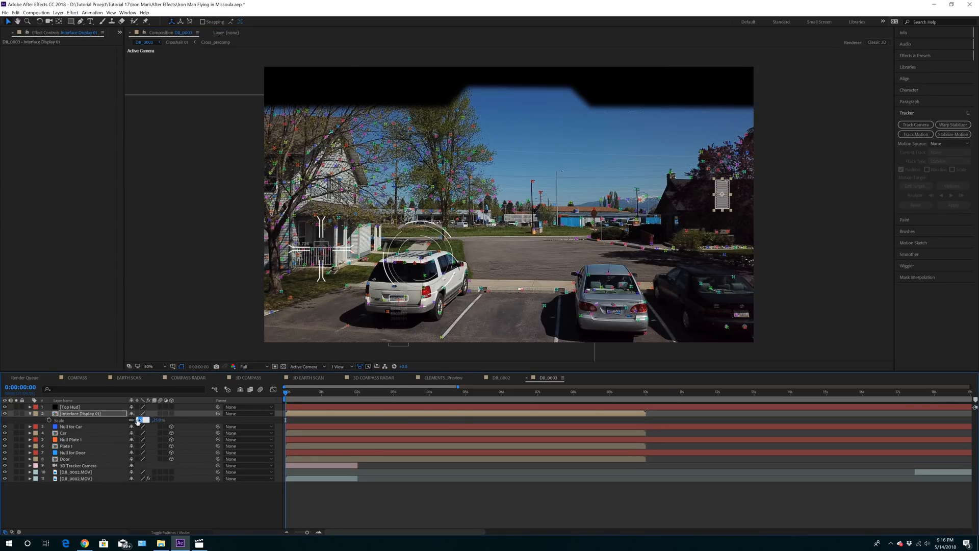
type("30")
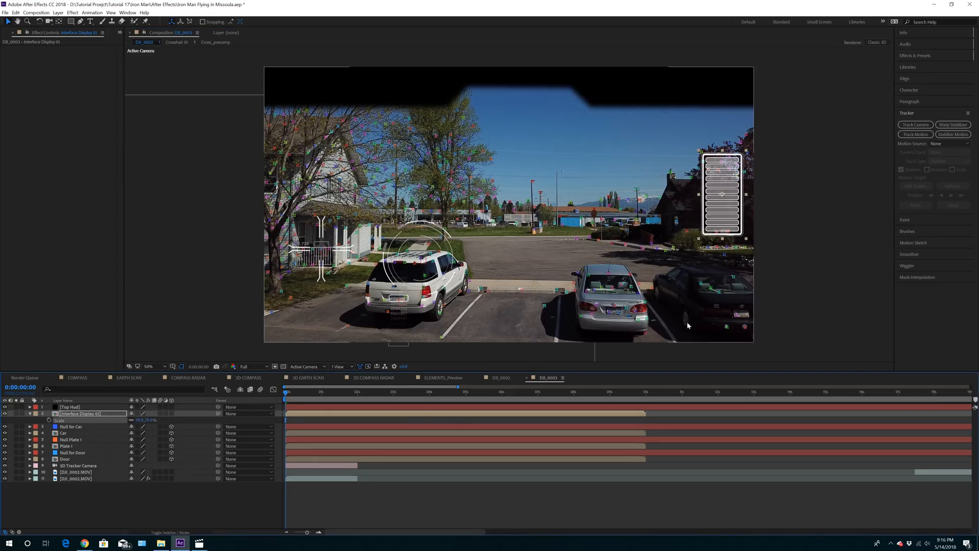
left_click_drag(725, 206, 716, 222)
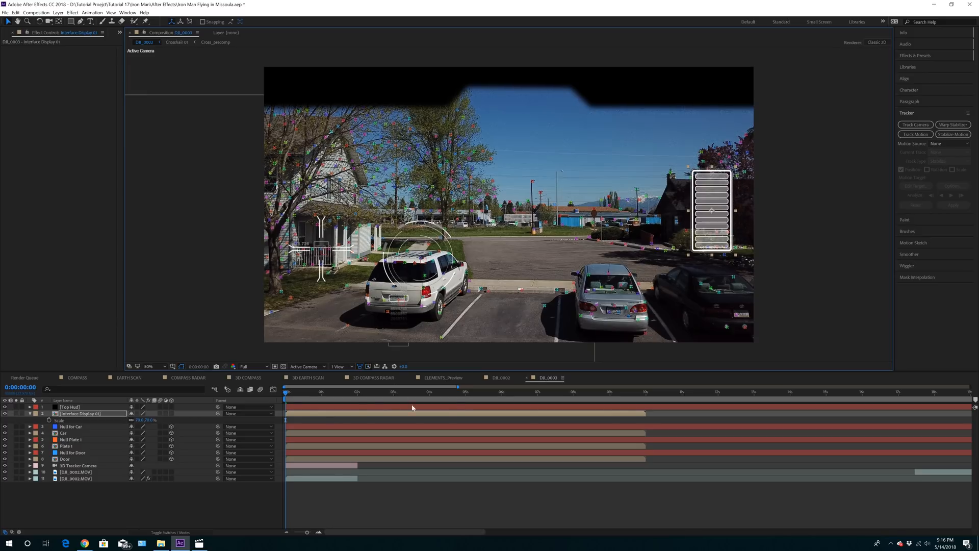
Copy the Earth element from ELEMENTS_Preview and paste it into the DJI_0003 composition.
left_click(450, 380)
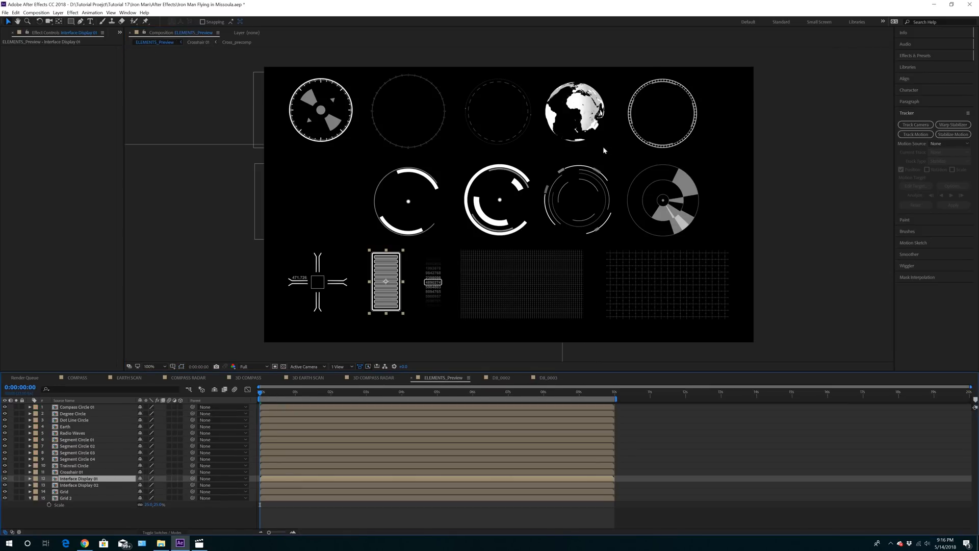
left_click(16, 14)
left_click(49, 56)
left_click(550, 377)
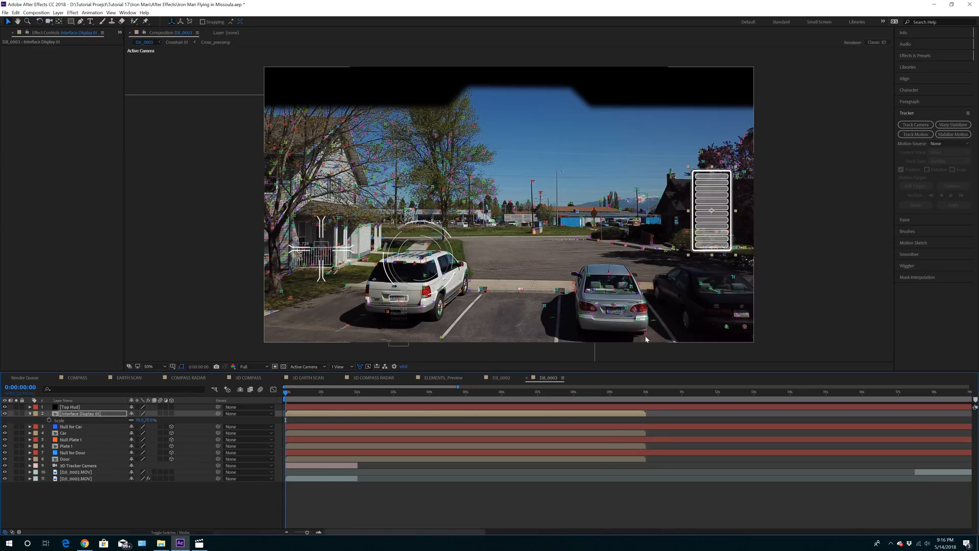
left_click(16, 12)
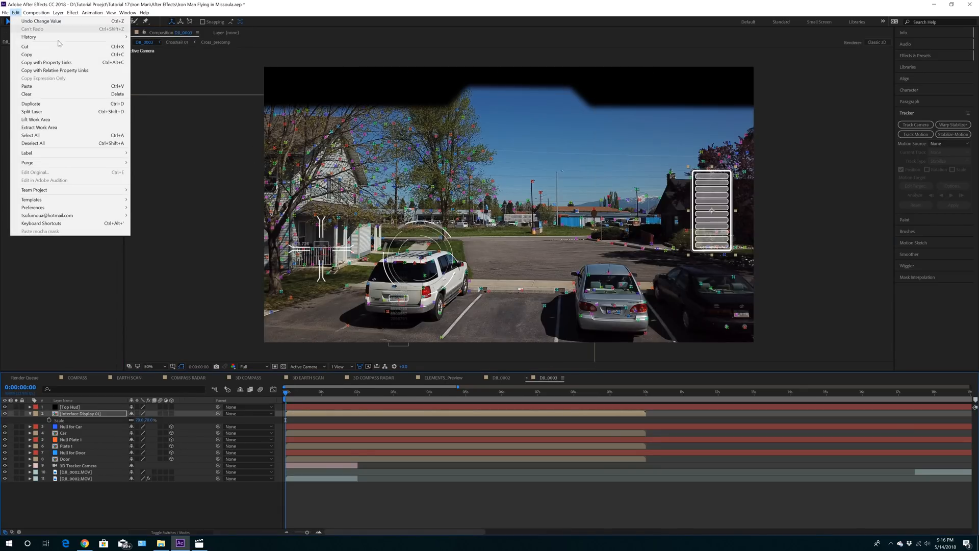
left_click(31, 86)
Move the Earth element into the sky above and left of the interface display, and collapse the Interface Display 01 properties.
left_click_drag(422, 91, 657, 136)
left_click(212, 324)
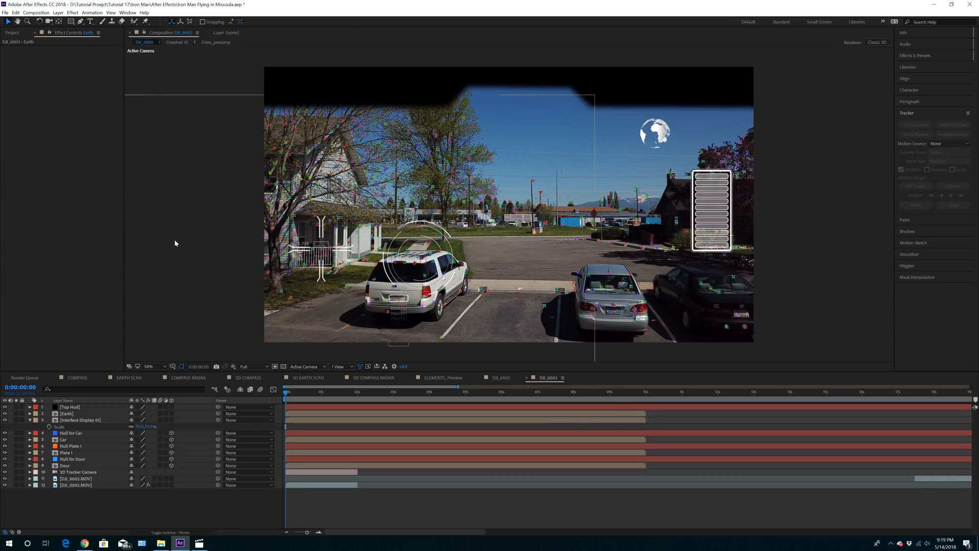
left_click(30, 420)
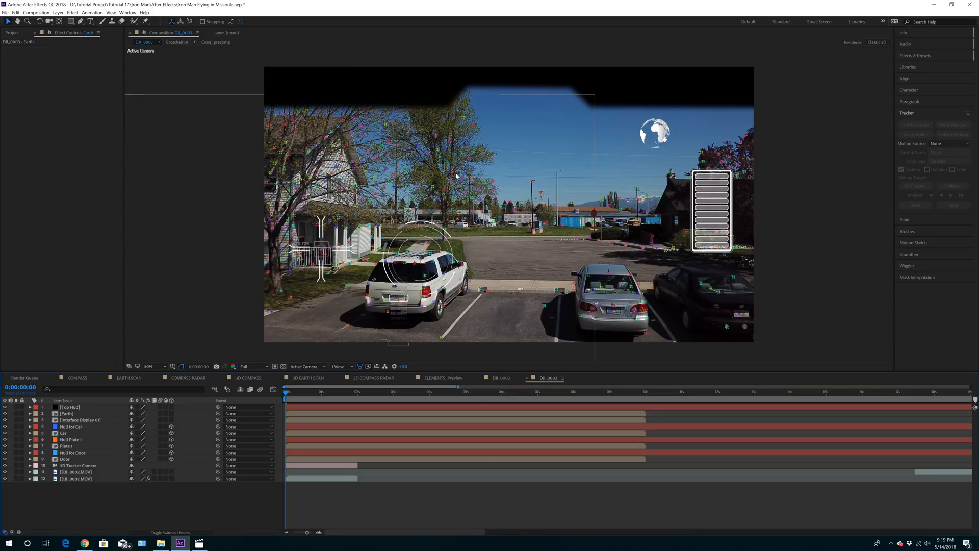
Add two separate red text layers near the middle of the frame, reading "Flight Mode" with "Activated" beneath it.
left_click(90, 23)
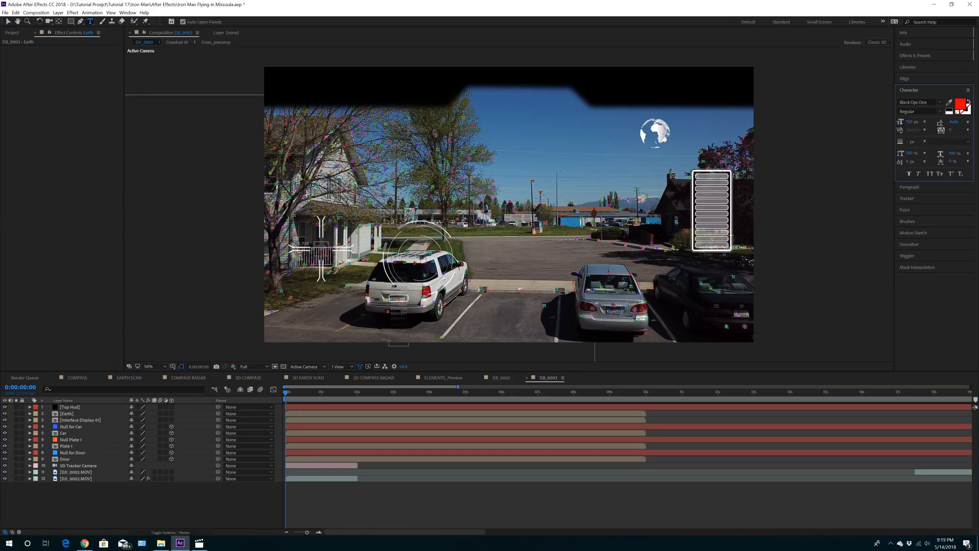
left_click(547, 181)
type("Flight Mode")
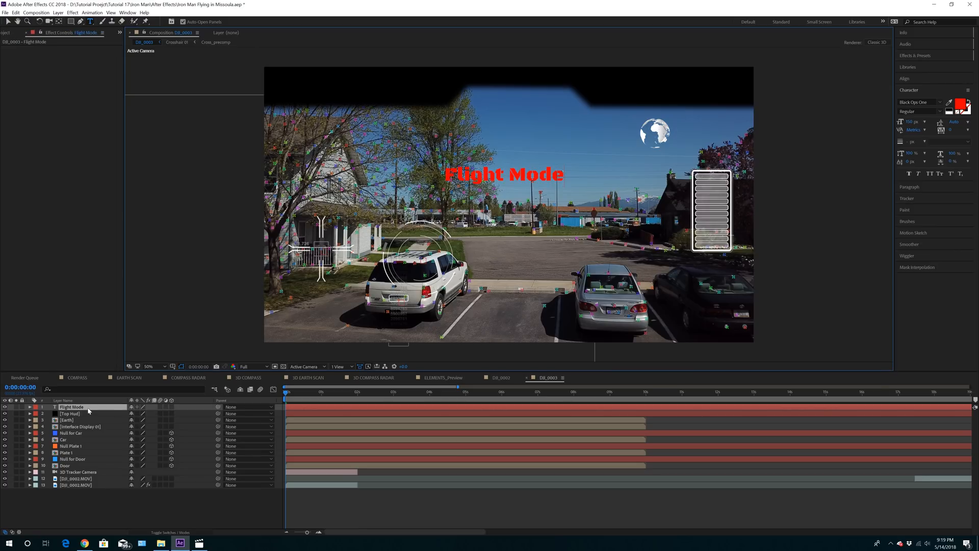
left_click(89, 412)
left_click(458, 198)
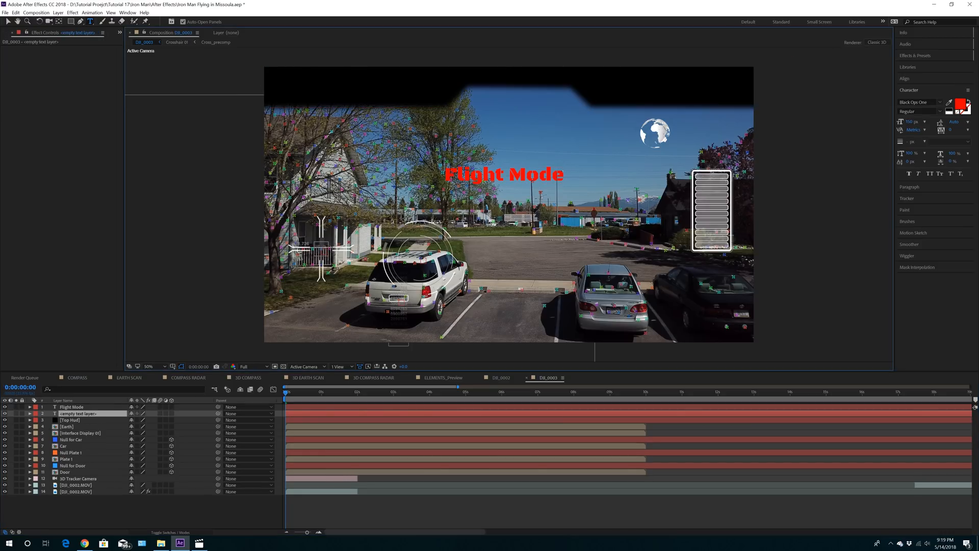
type("Activated")
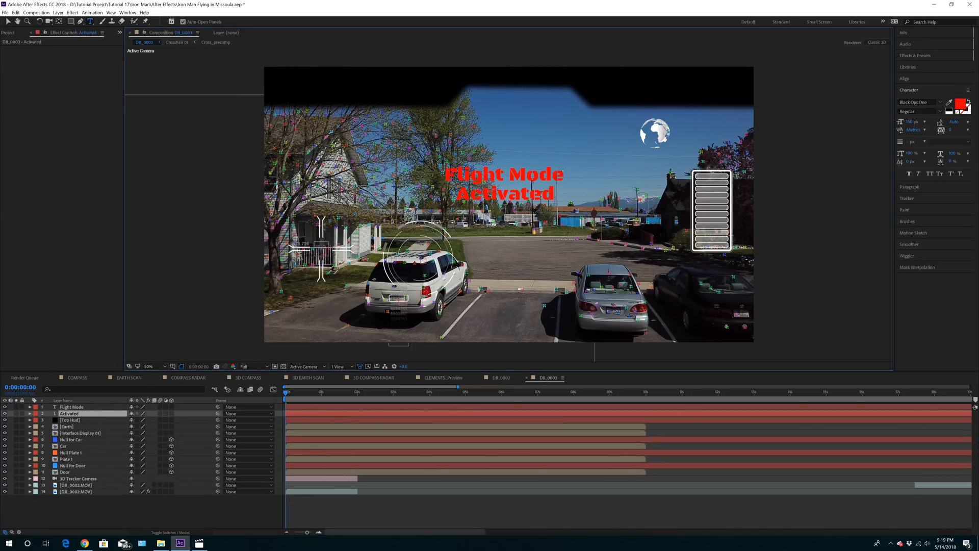
left_click(8, 22)
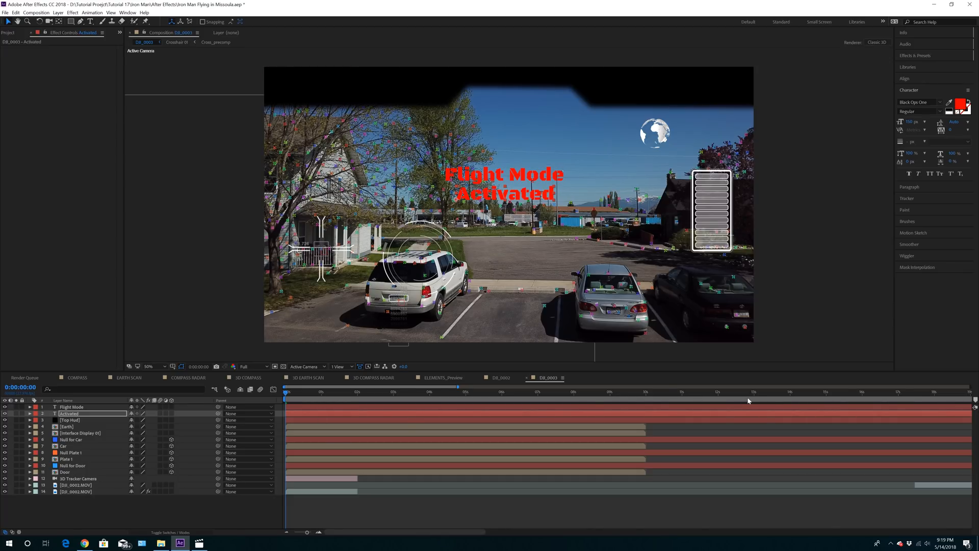
Trim the Flight Mode and Activated text layers together so they last about 12 frames from the composition's start.
left_click_drag(458, 387, 971, 389)
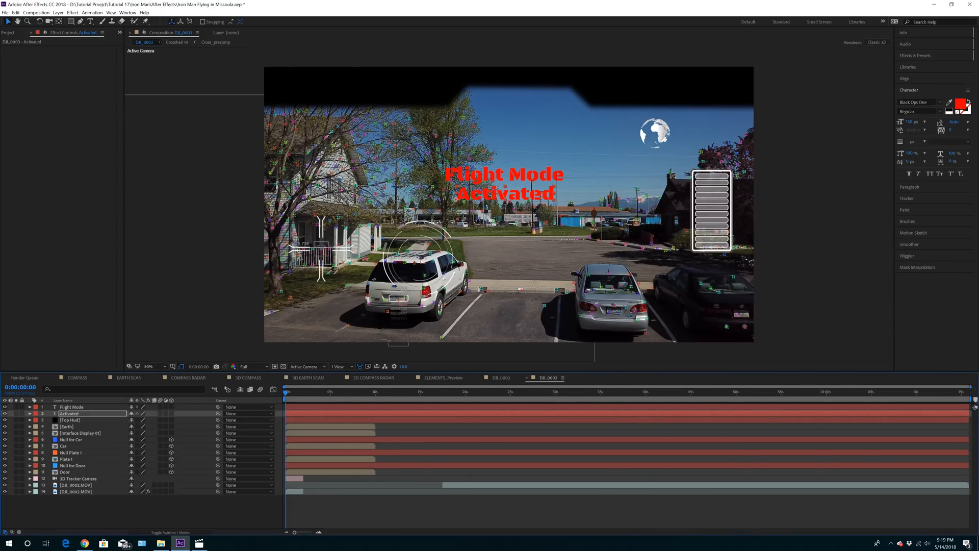
left_click(951, 407, "shift")
left_click_drag(968, 408, 297, 410)
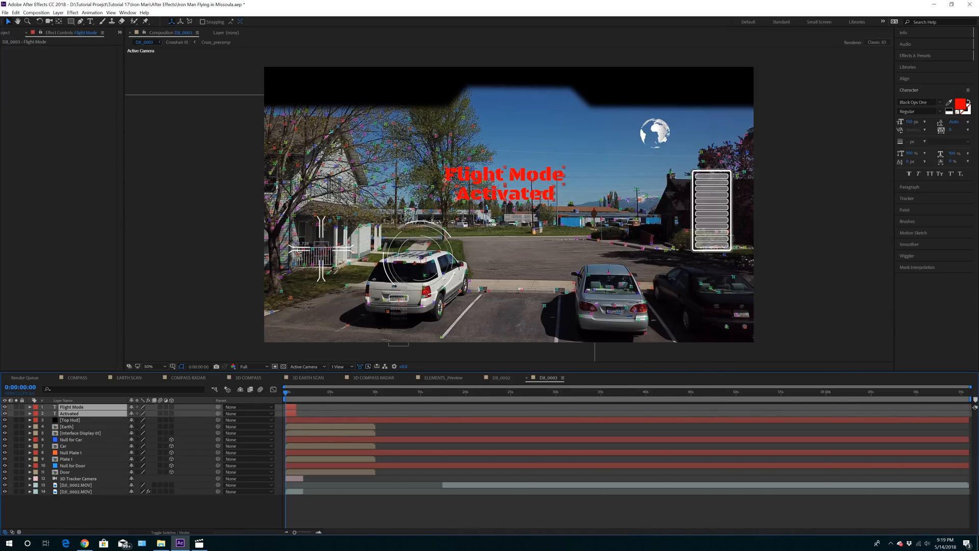
left_click_drag(970, 387, 325, 387)
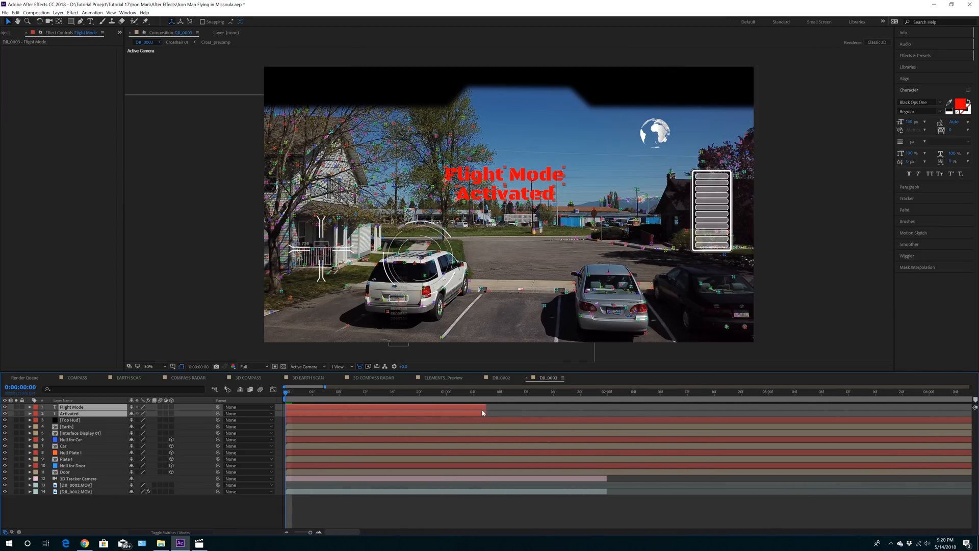
left_click_drag(485, 412, 364, 414)
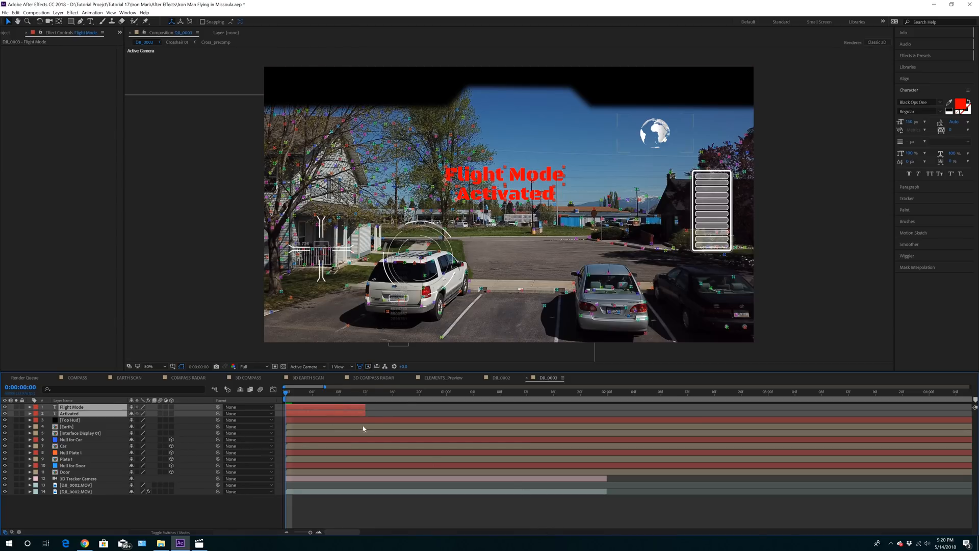
mouse_move(366, 406)
left_mouse_down()
mouse_move(396, 409)
mouse_move(367, 408)
left_mouse_up()
Duplicate the Flight Mode and Activated pair twice, staggering the copies in time with short gaps so the text flashes three times.
key("ctrl+d")
left_click_drag(343, 407, 442, 413)
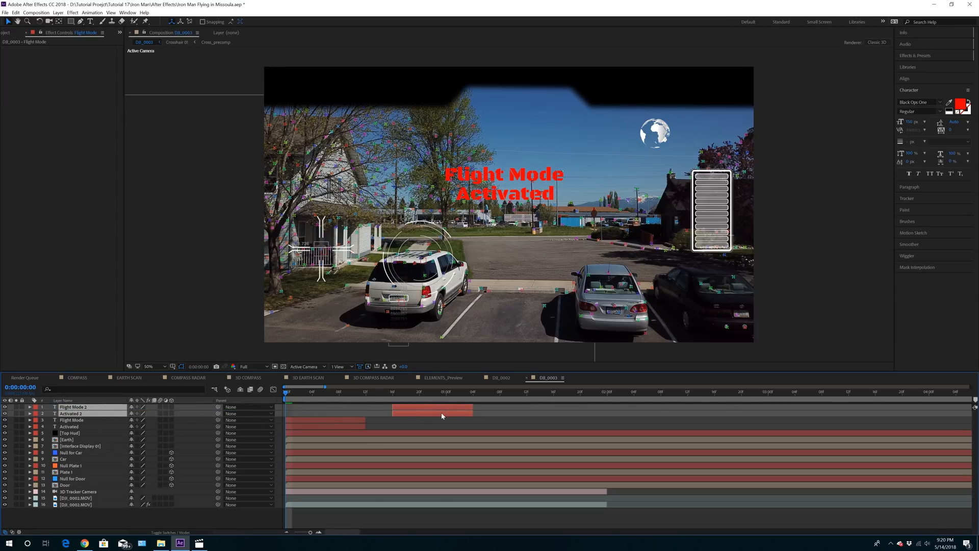
key("ctrl+d")
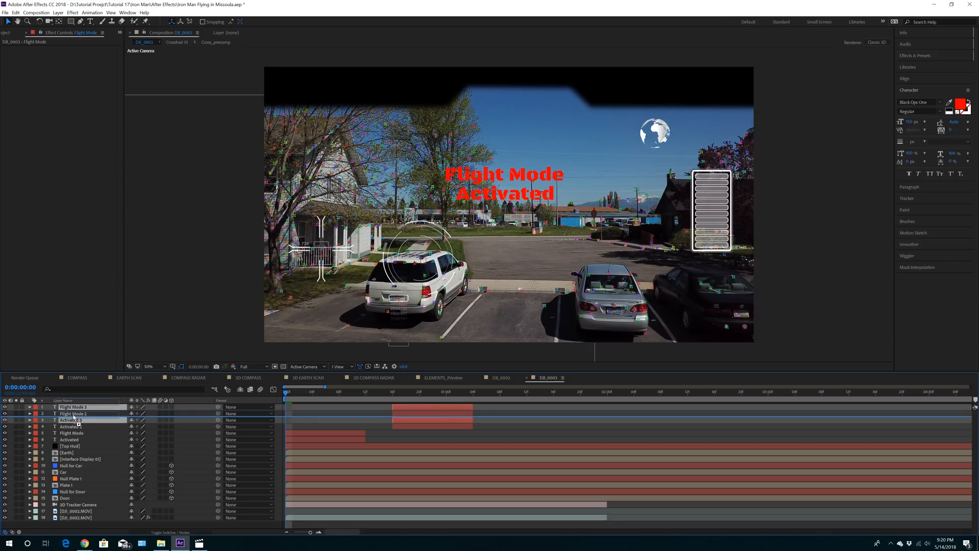
key("ctrl+]")
left_click_drag(405, 414, 513, 414)
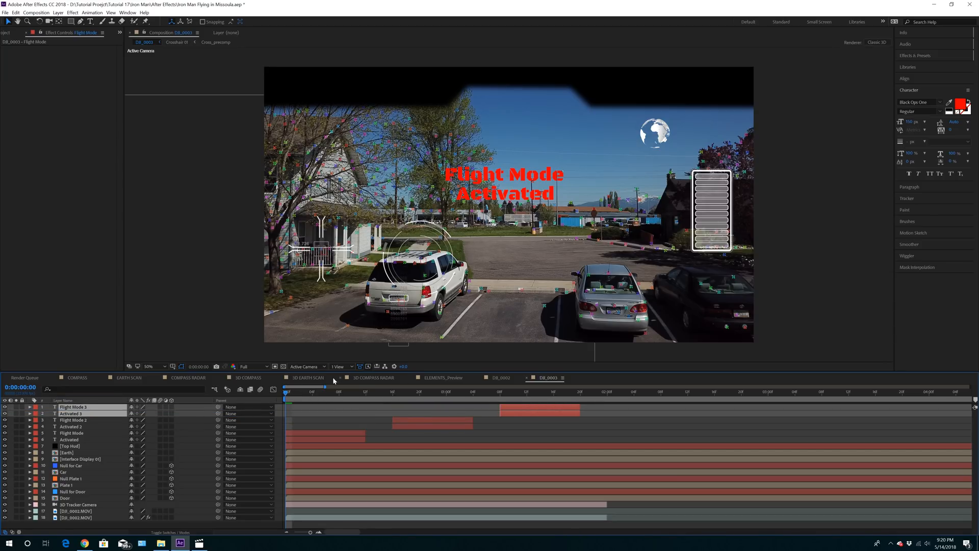
Preview the flashing text and HUD elements at Quarter resolution, and scrub through the timeline.
left_click(251, 366)
left_click(268, 410)
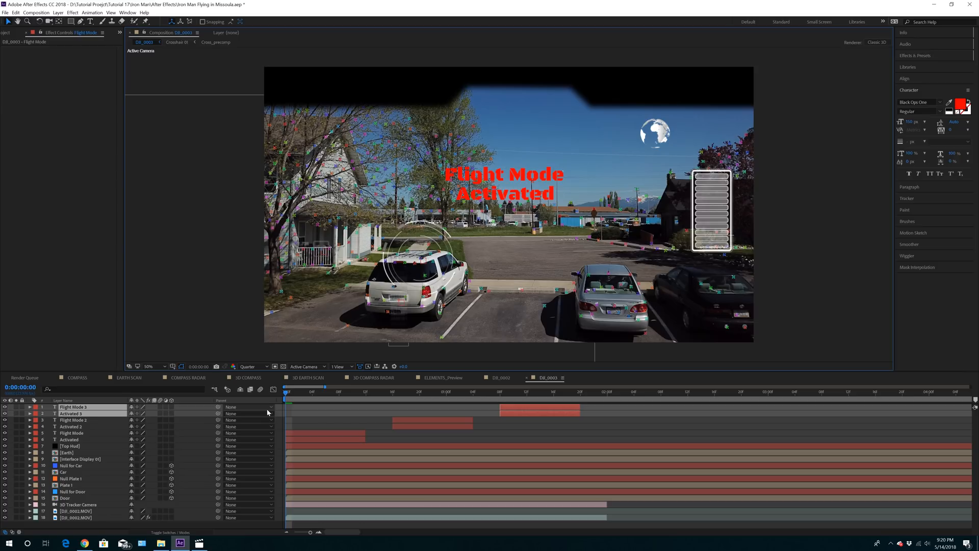
key("space")
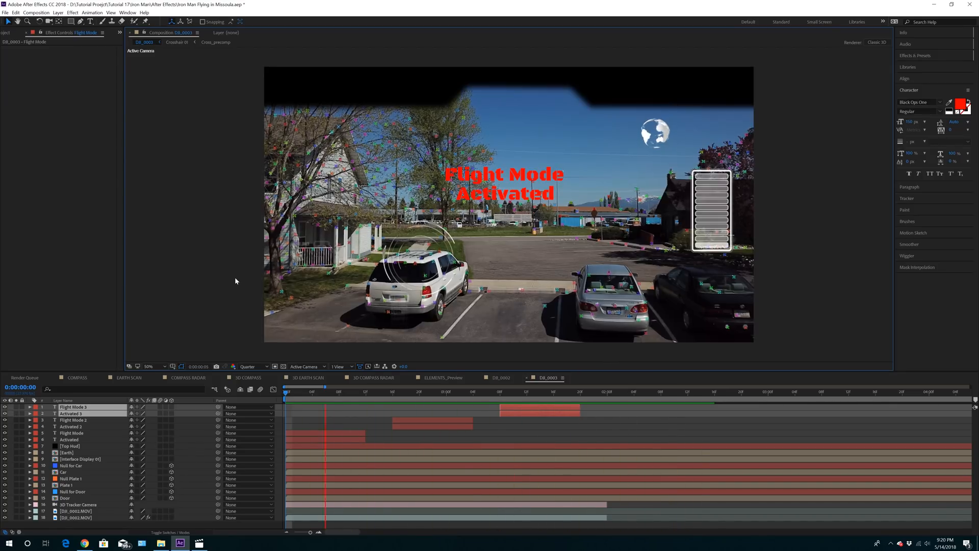
left_click(286, 394)
left_click_drag(286, 394, 539, 413)
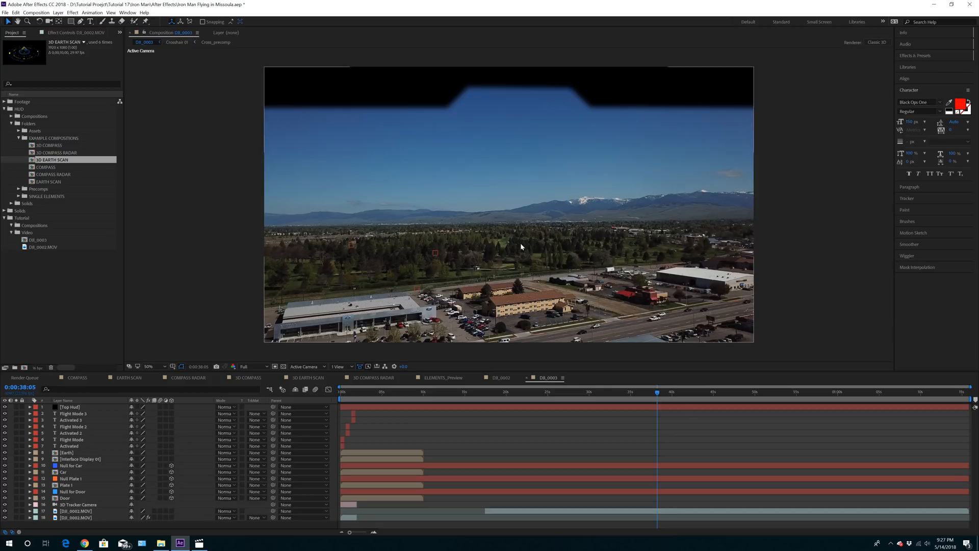
Examine the ready-made HUD compositions, including 3D COMPASS RADAR, 3D EARTH SCAN, 3D COMPASS and COMPASS RADAR.
left_click(441, 378)
left_click(380, 379)
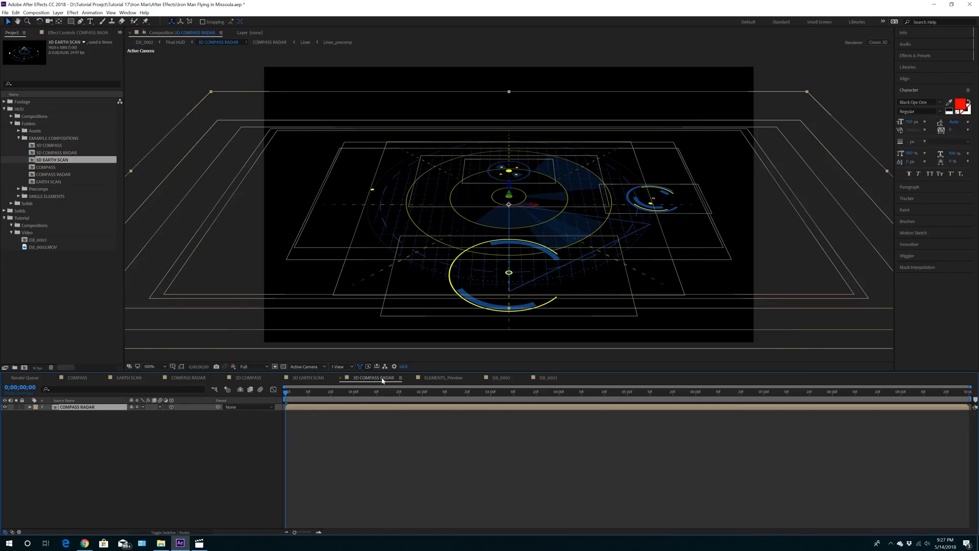
left_click(442, 379)
left_click(307, 378)
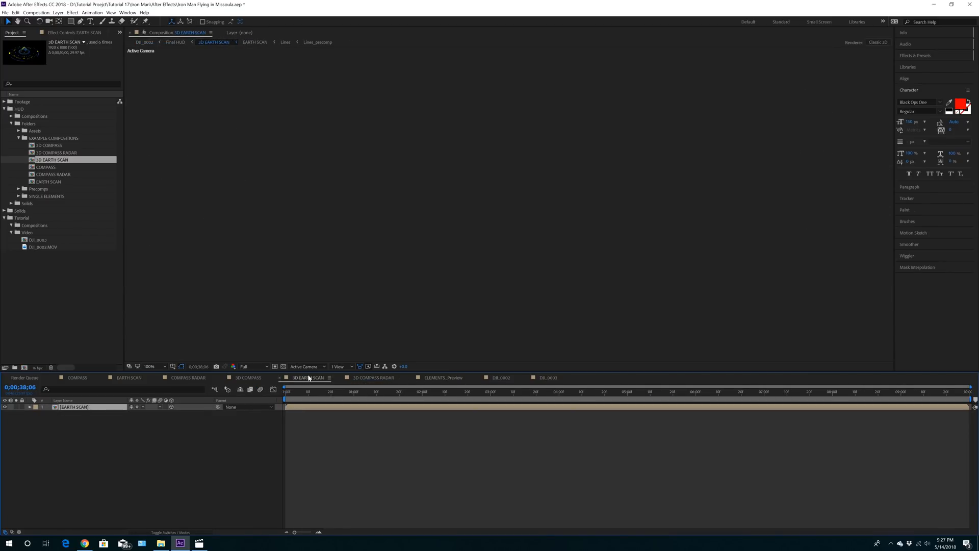
left_click(249, 380)
left_click(300, 377)
left_click(189, 379)
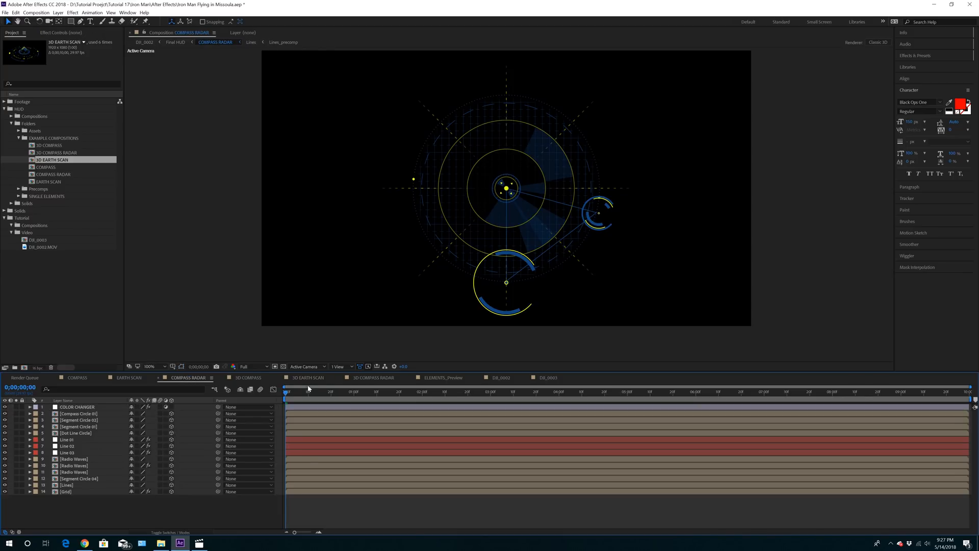
Examine the 3D EARTH SCAN, 3D COMPASS, COMPASS RADAR, EARTH SCAN and COMPASS compositions for usable HUD elements.
left_click(308, 377)
left_click_drag(308, 393, 178, 388)
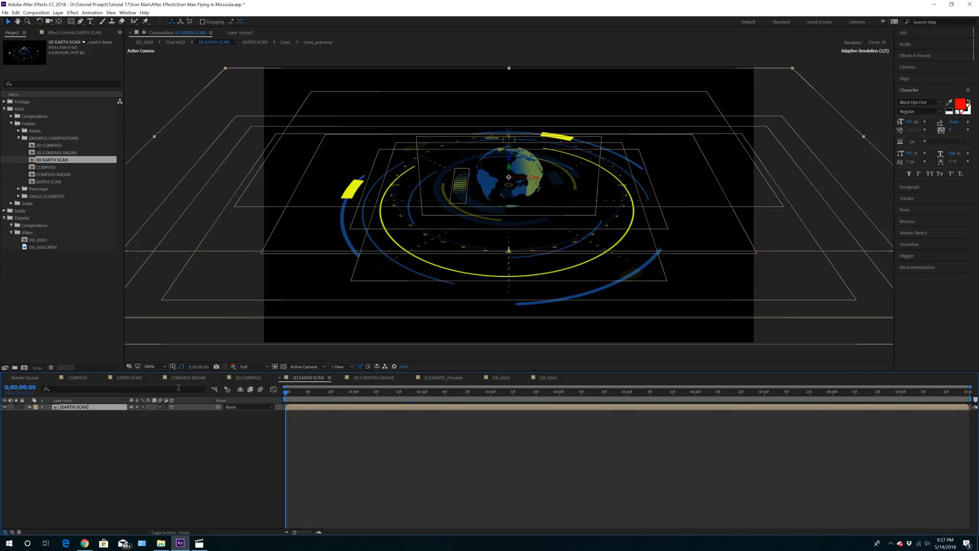
left_click(249, 379)
left_click(193, 378)
left_click(130, 378)
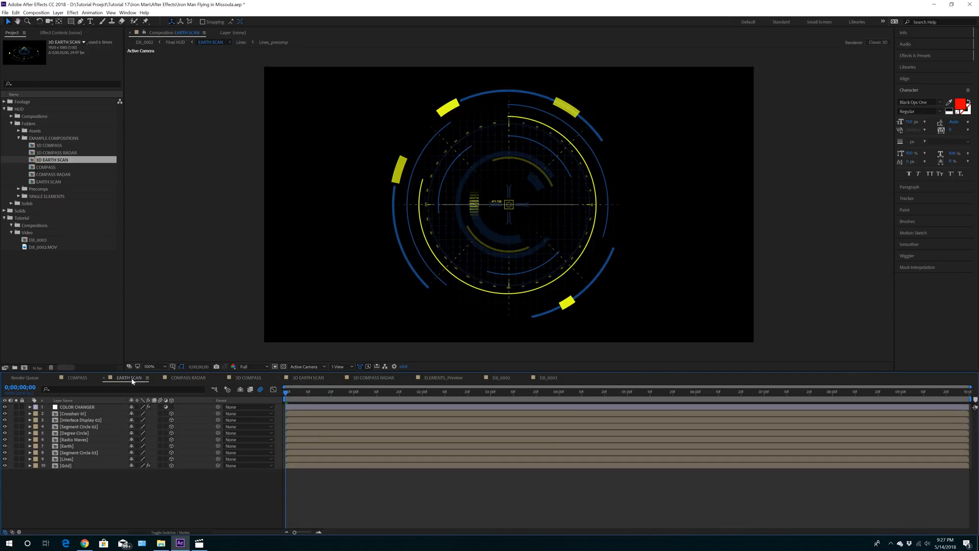
left_click(85, 379)
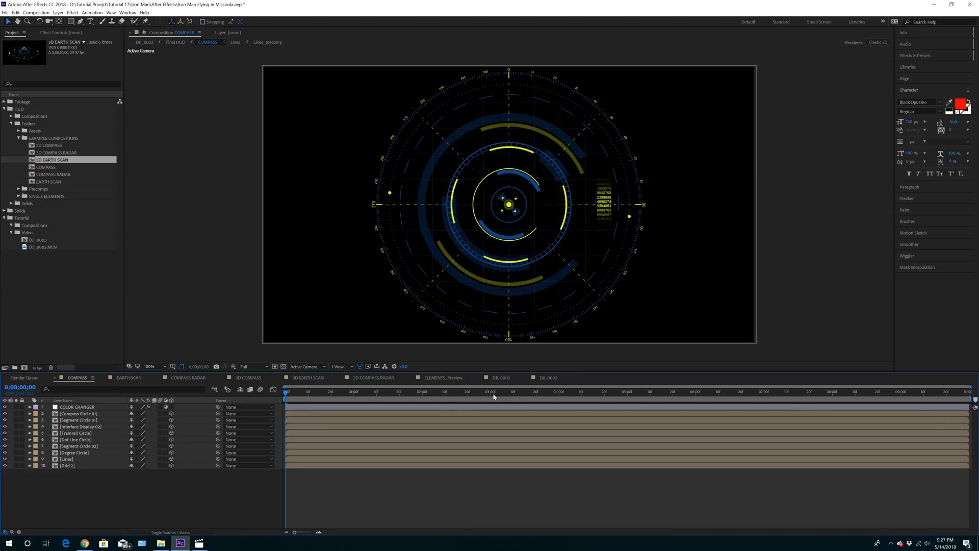
Copy Grid 2 from ELEMENTS_Preview into DJI_0003, place it below the Top Hud layer and shift it in time to span 0:00:38:05.
left_click(446, 378)
left_click(664, 298)
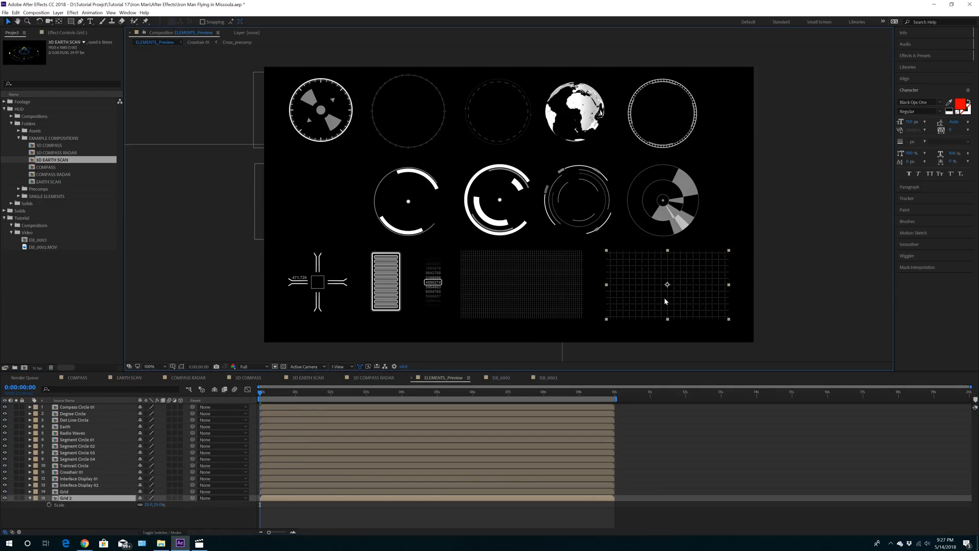
left_click(16, 13)
left_click(29, 56)
left_click(546, 378)
left_click(16, 12)
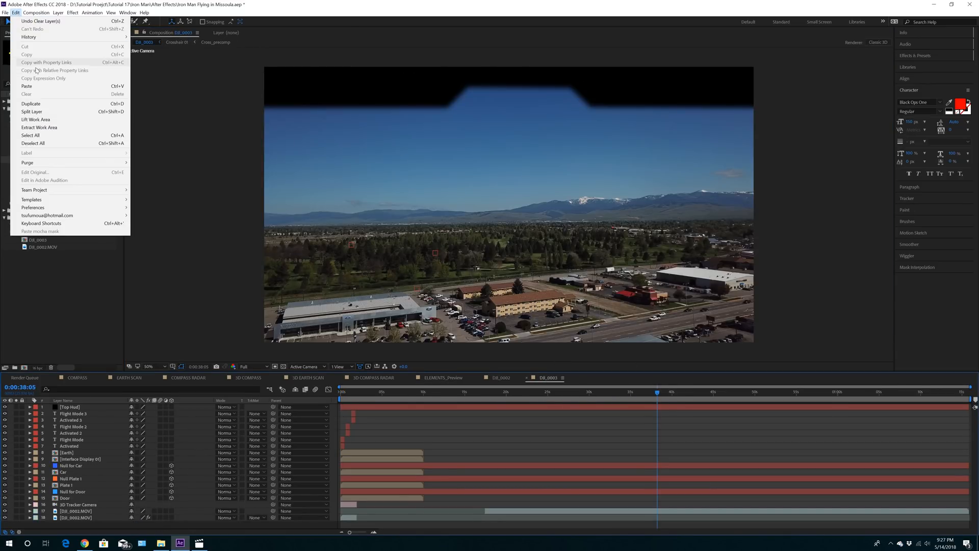
left_click(29, 83)
left_click_drag(72, 407, 71, 420)
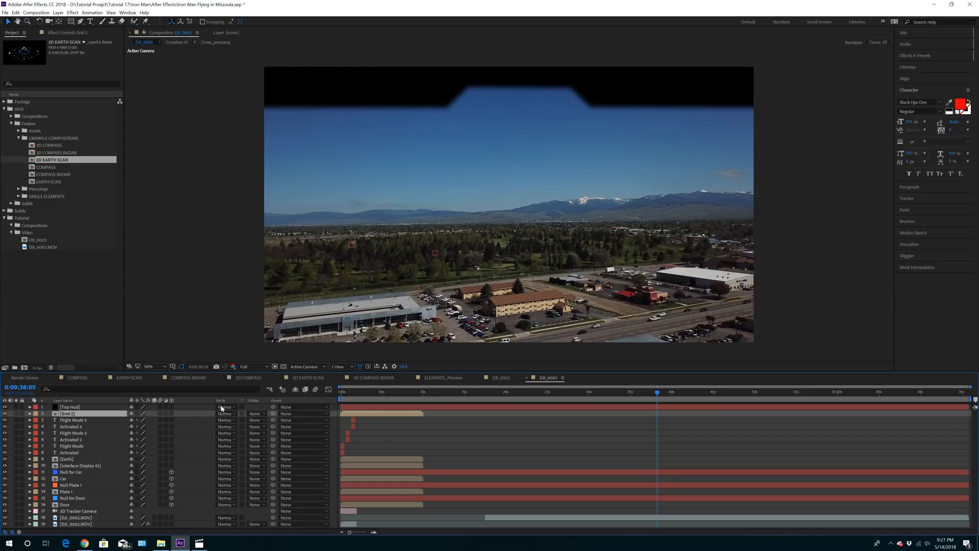
left_click_drag(356, 414, 630, 420)
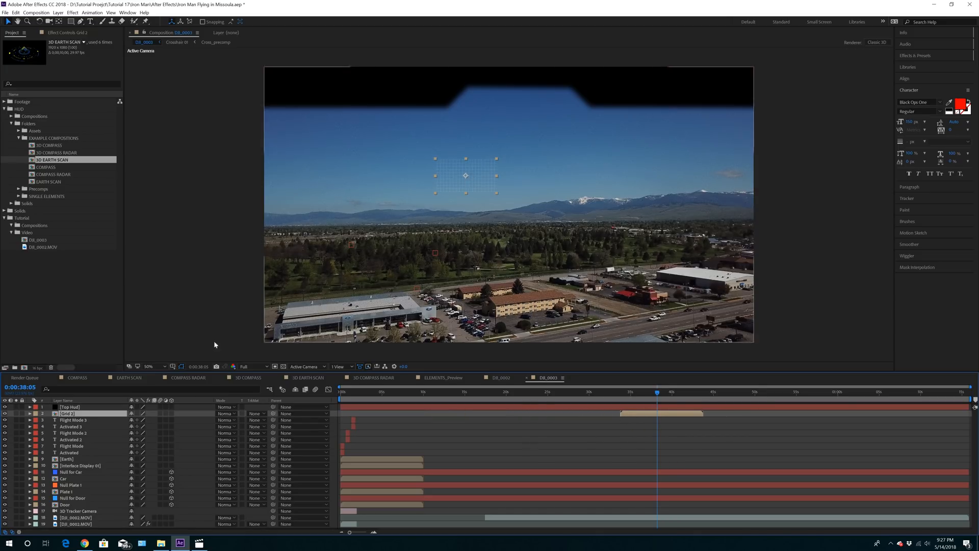
Scale Grid 2 to 79% and centre it over the horizon in the footage.
key("s")
left_click_drag(141, 419, 154, 420)
left_click_drag(470, 181, 501, 235)
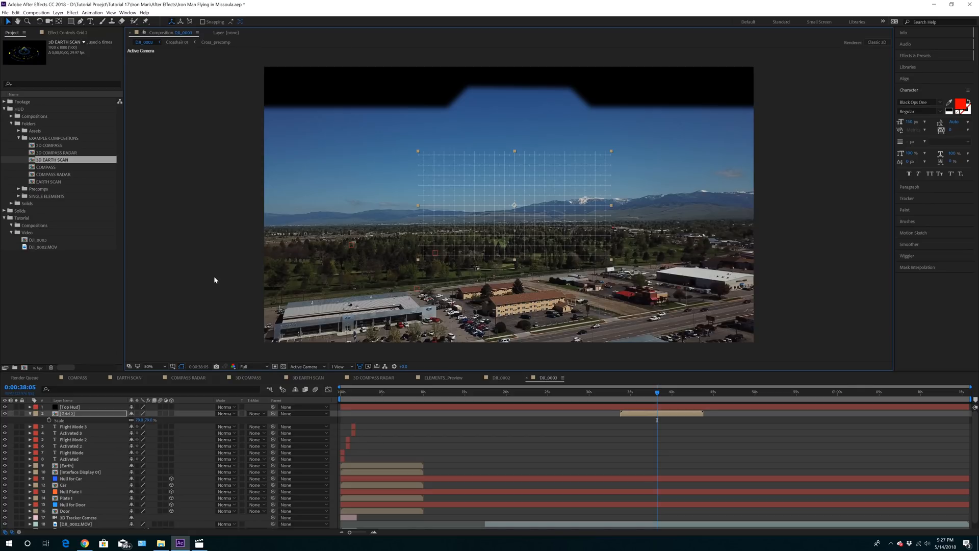
Duplicate Grid 2, scale the copy to 24% and place it above the large grid, just under the frame's notch.
left_click(81, 414)
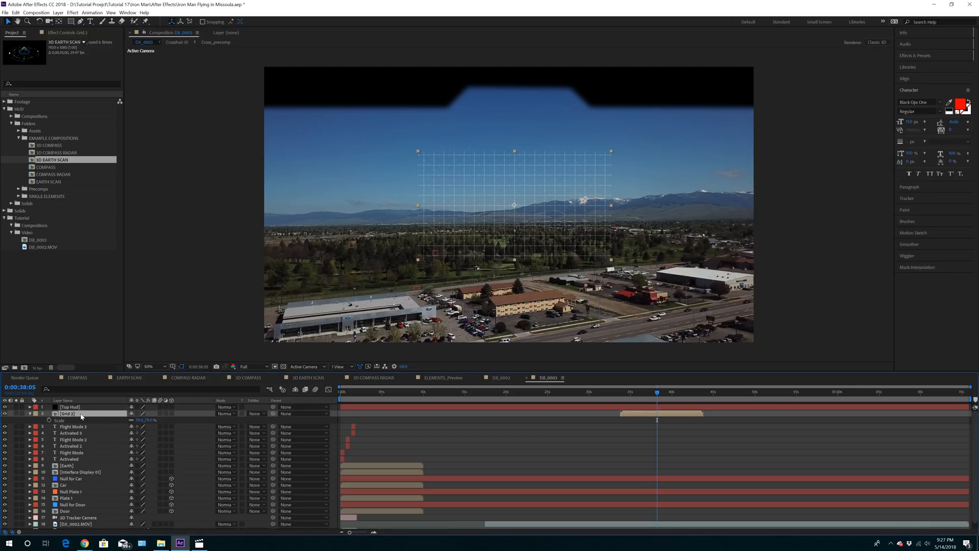
key("ctrl+d")
key("s")
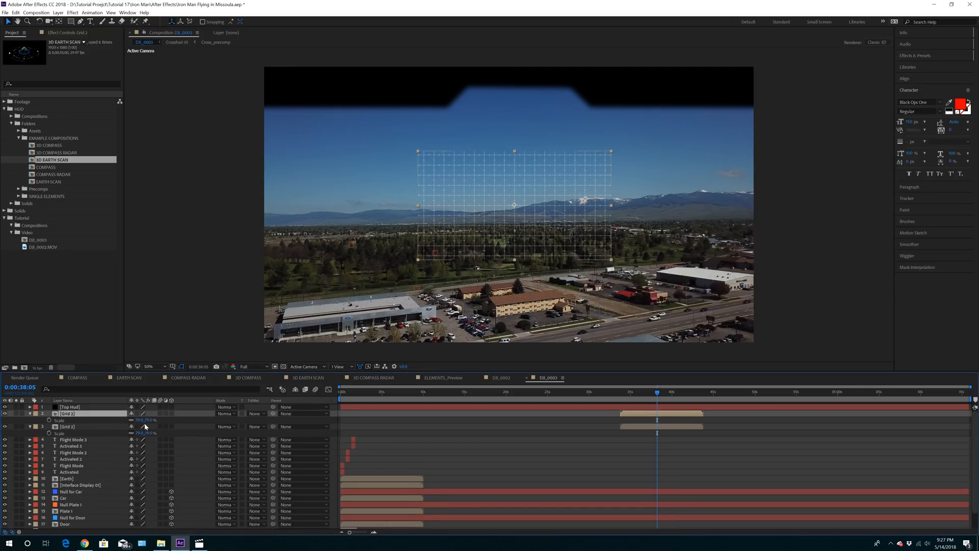
left_click_drag(142, 420, 128, 421)
left_click_drag(124, 421, 118, 420)
left_click_drag(517, 210, 511, 138)
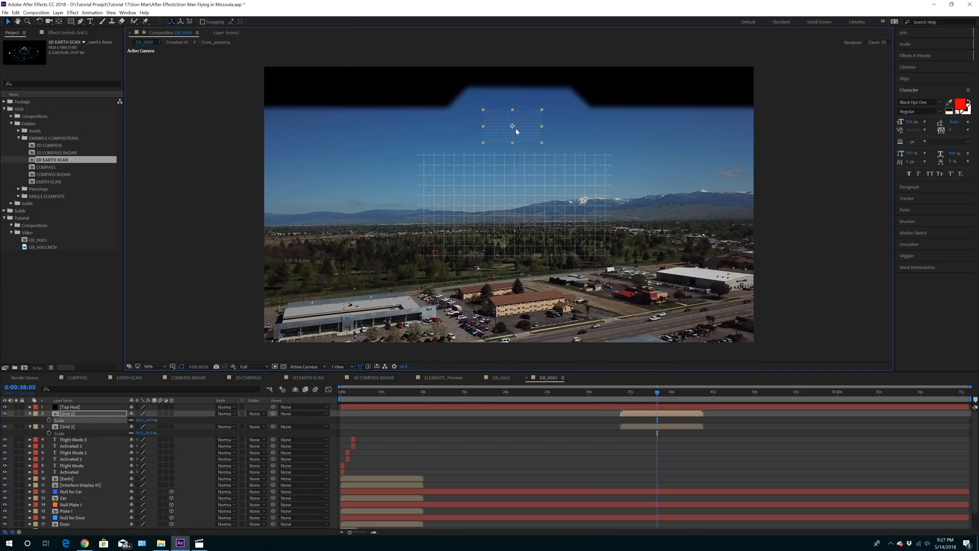
Place copies of the small grid on both sides of the large grid, and duplicate the right-hand one once more in place.
key("ctrl+d")
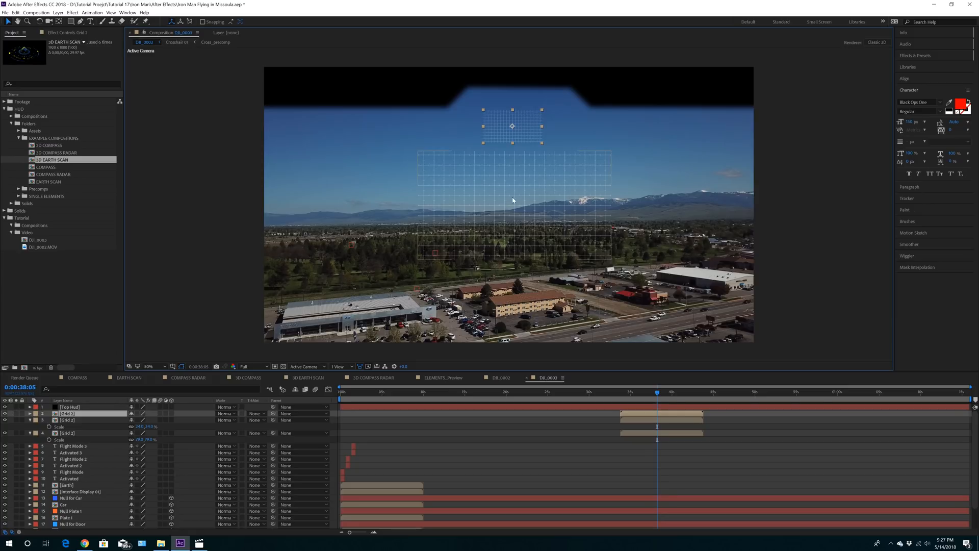
left_click_drag(514, 125, 372, 194)
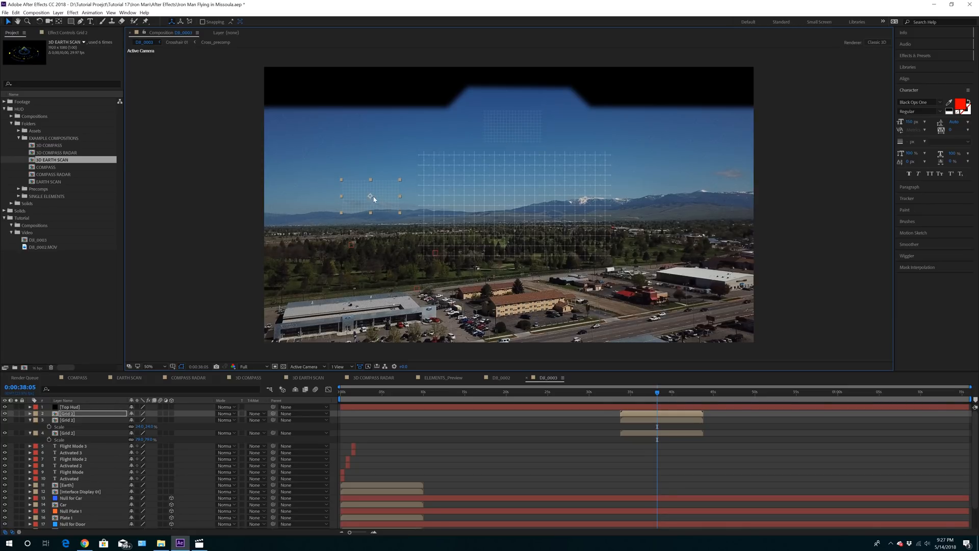
key("ctrl+d")
left_click_drag(372, 196, 656, 211)
key("ctrl+d")
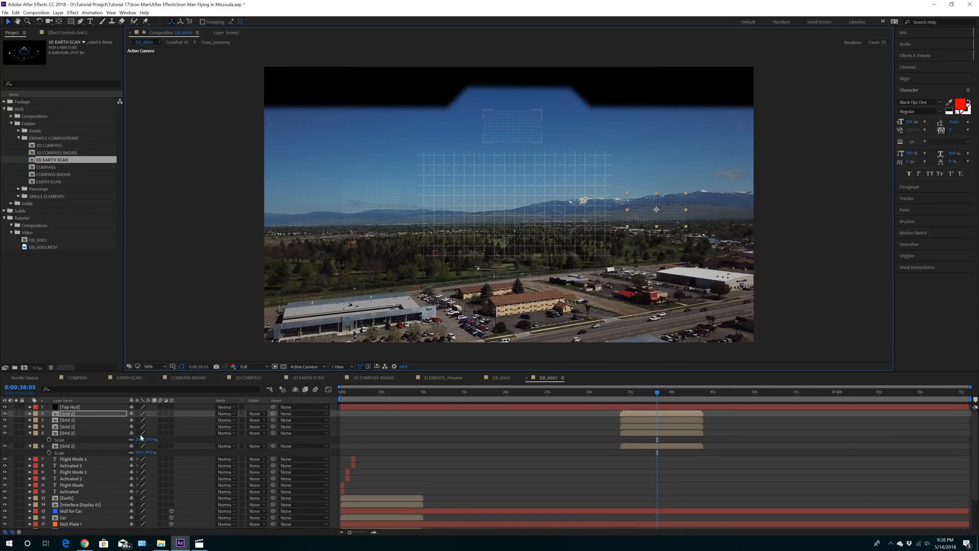
left_click(30, 433)
left_click(30, 440)
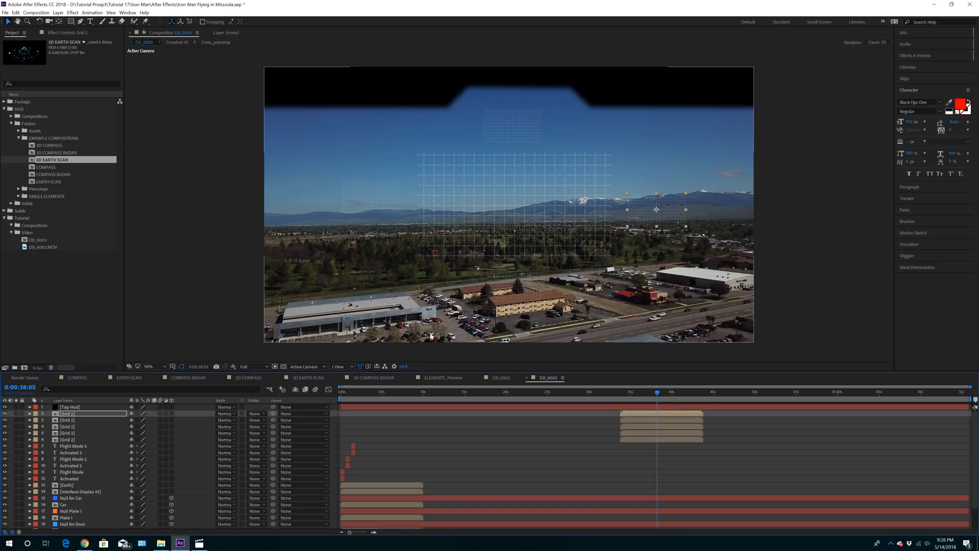
Add 3D EARTH SCAN to DJI_0003 in time with the grids, scaled to 82% and positioned over the buildings at the lower centre of the footage.
left_click(307, 378)
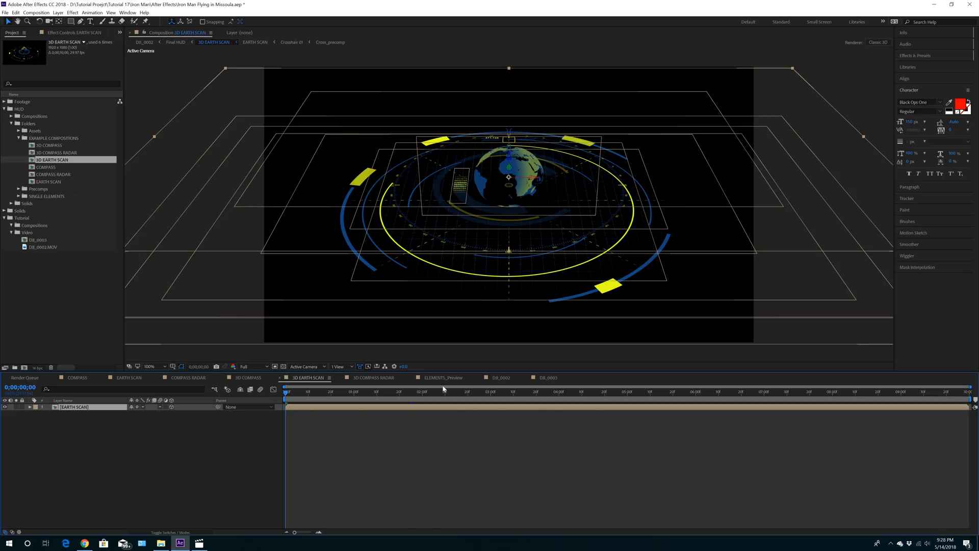
left_click(548, 378)
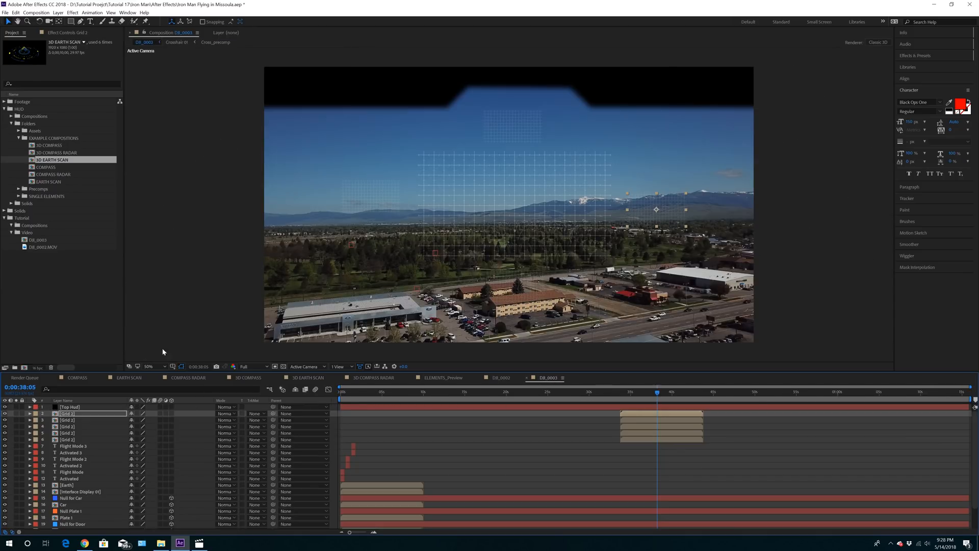
left_click_drag(60, 161, 640, 413)
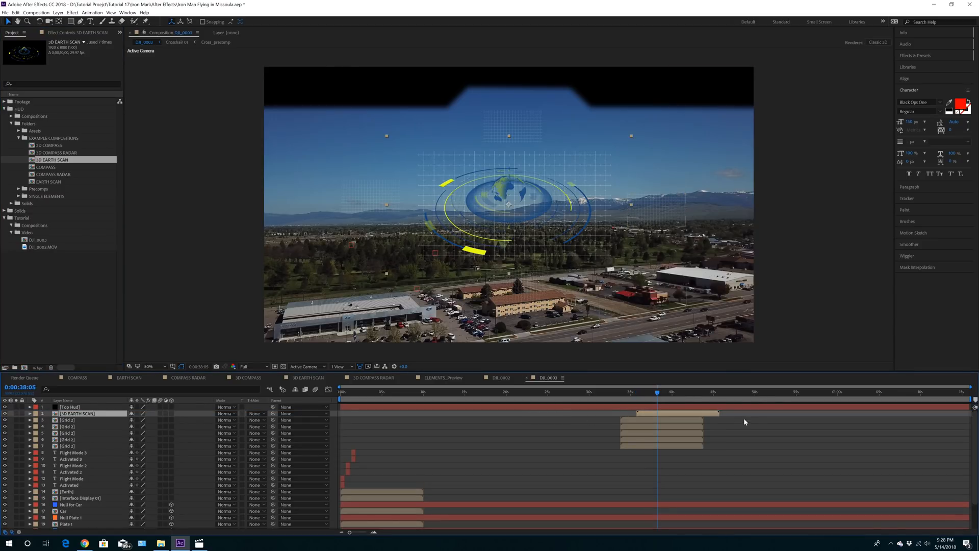
left_click_drag(710, 414, 690, 417)
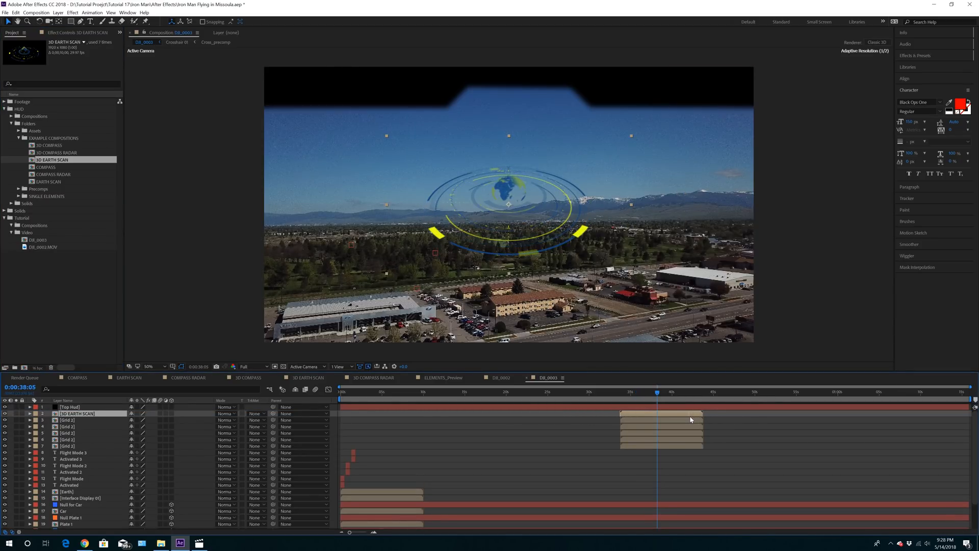
left_click_drag(523, 223, 528, 312)
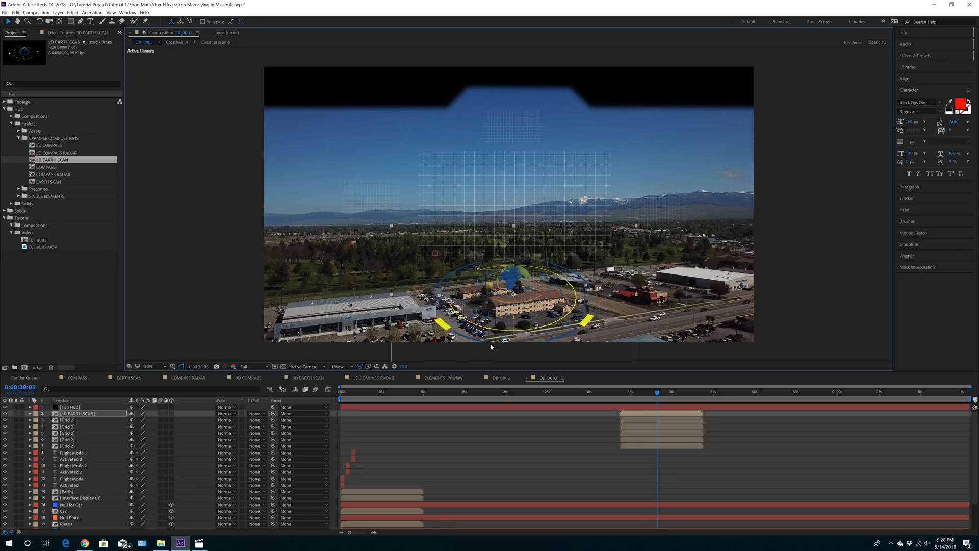
key("s")
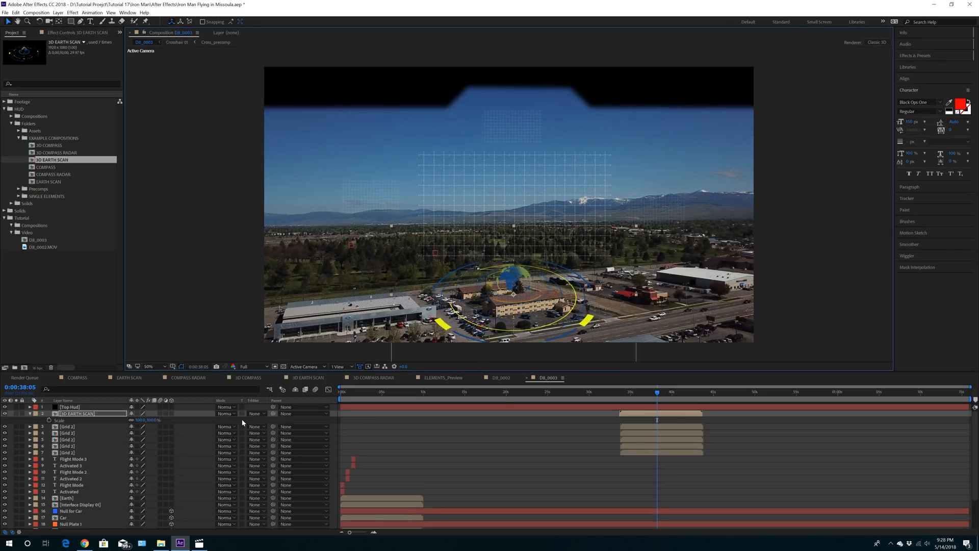
left_click_drag(140, 420, 134, 420)
Add COMPASS RADAR to DJI_0003 in time with the grids and position it at the left side of the footage.
left_click(178, 377)
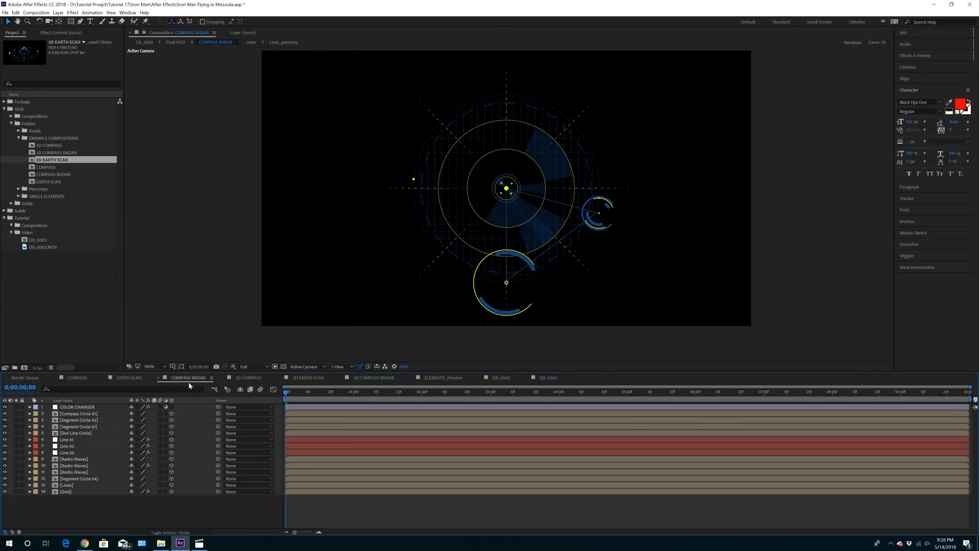
left_click(64, 175)
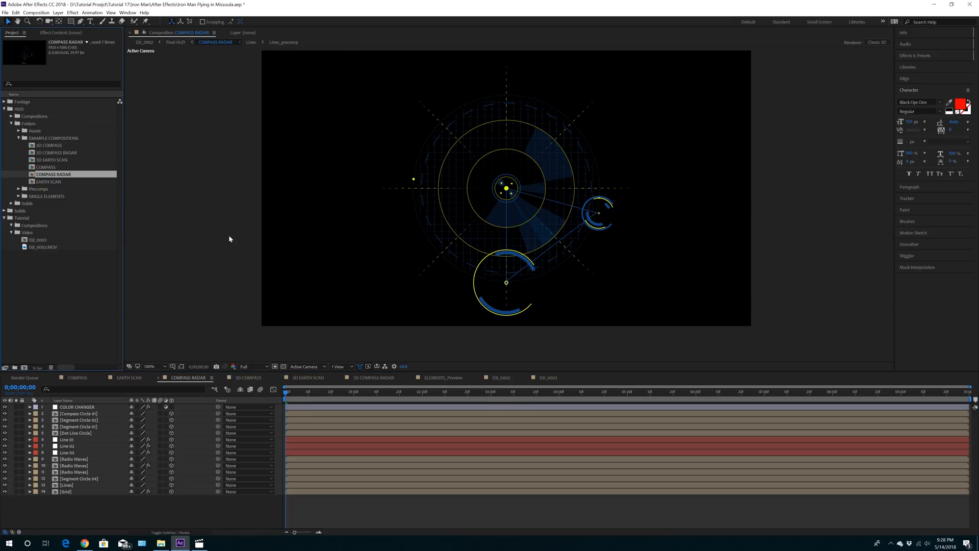
left_click(544, 379)
left_click_drag(60, 179, 657, 418)
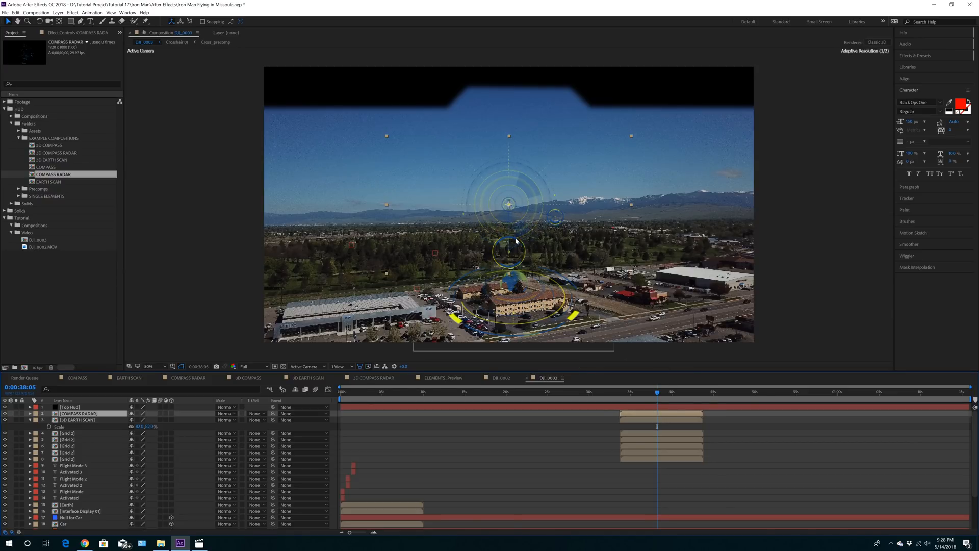
left_click_drag(510, 213, 324, 243)
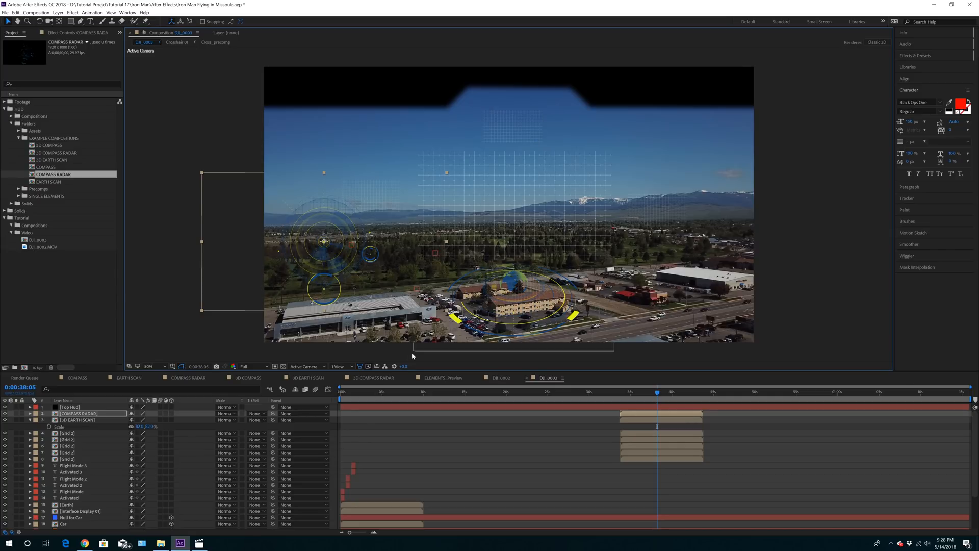
Add EARTH SCAN to DJI_0003 in time with the grids and position it at the right side of the footage.
left_click(193, 380)
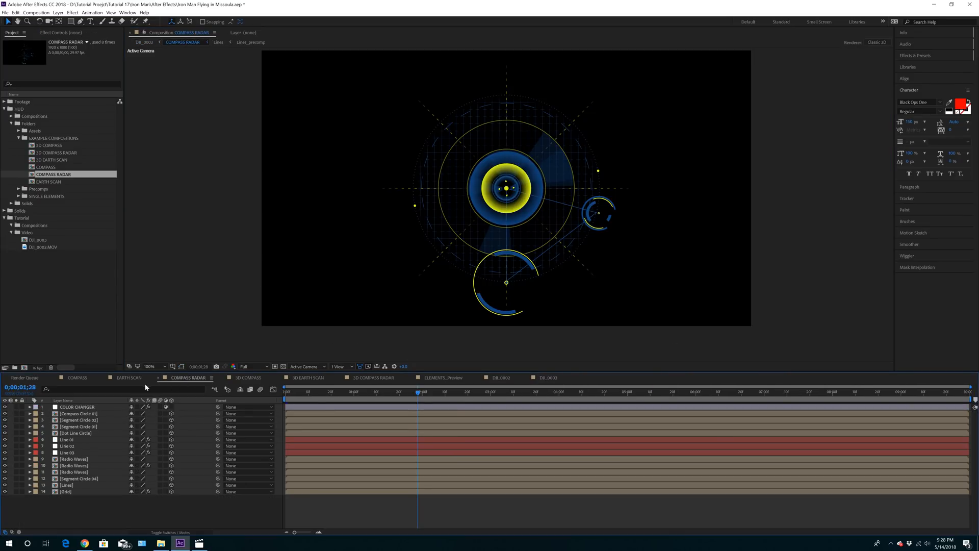
left_click(129, 377)
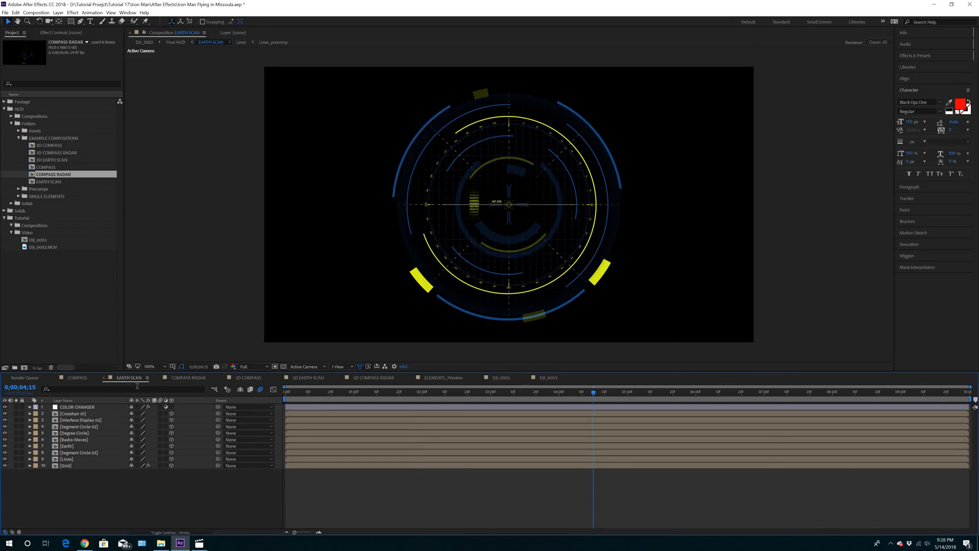
left_click(61, 182)
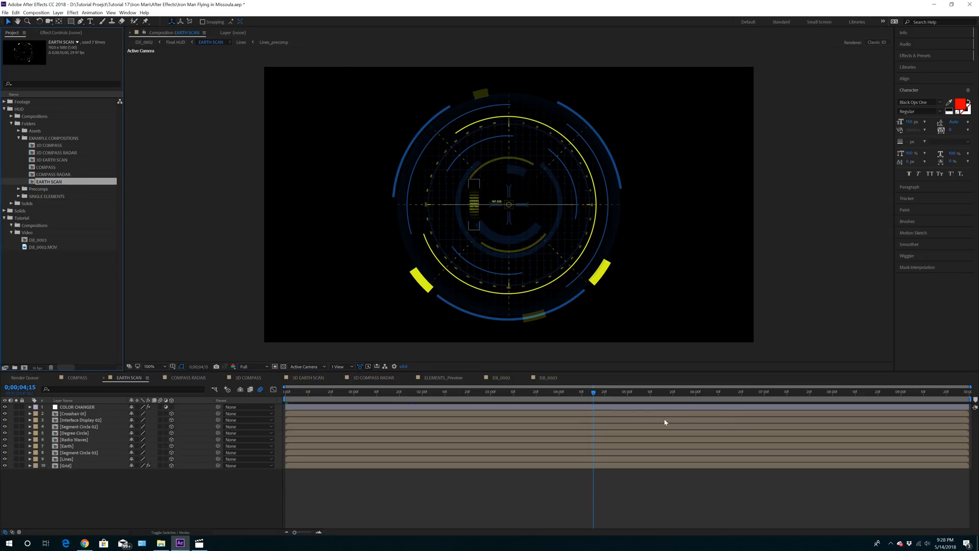
left_click(548, 378)
left_click_drag(56, 182, 646, 416)
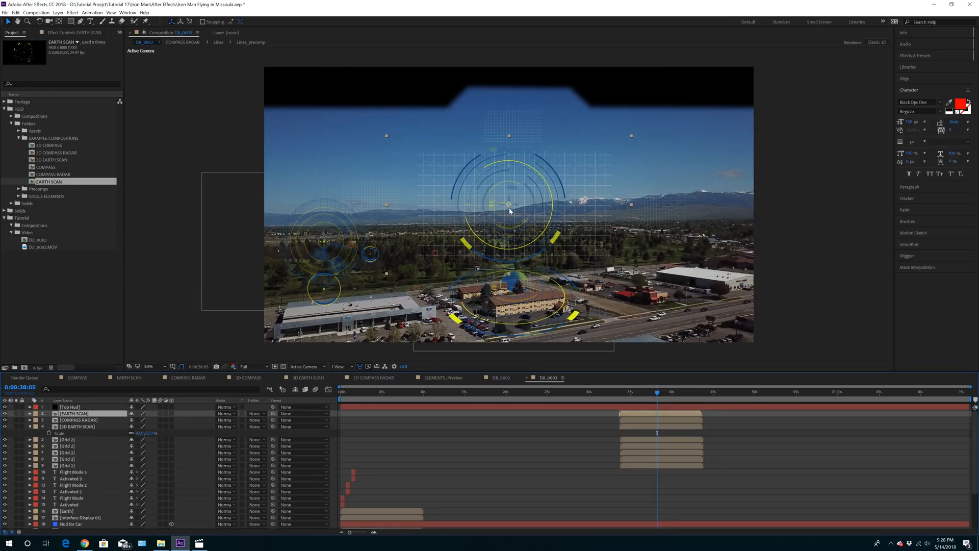
left_click_drag(509, 211, 701, 214)
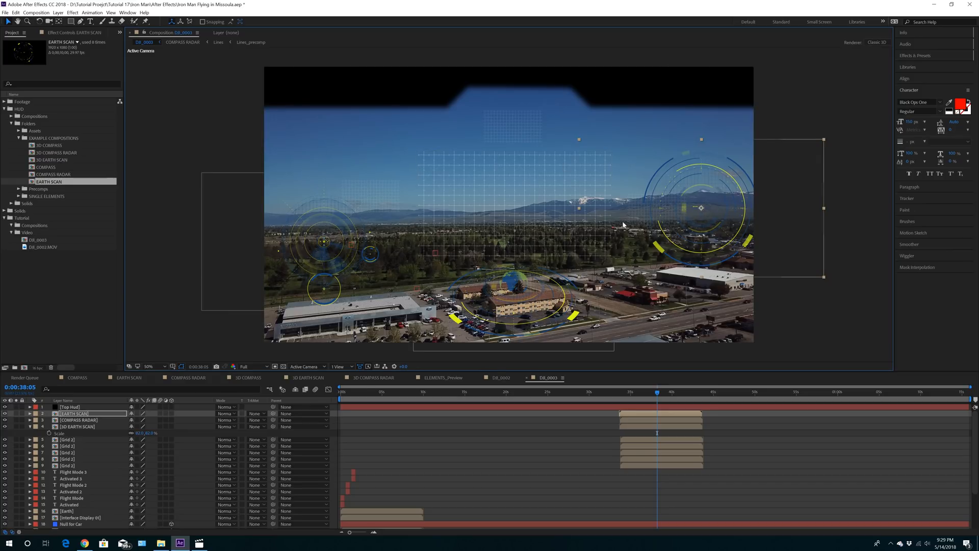
left_click(30, 426)
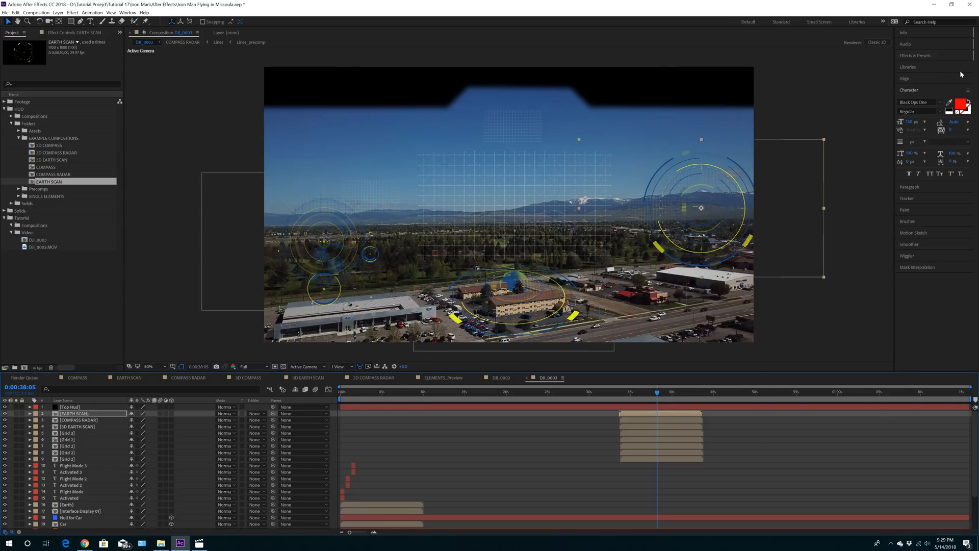
Find the Night Vision preset and apply it to the later DJI_0002.MOV layer, the one running beneath the grid and scan displays.
left_click(917, 56)
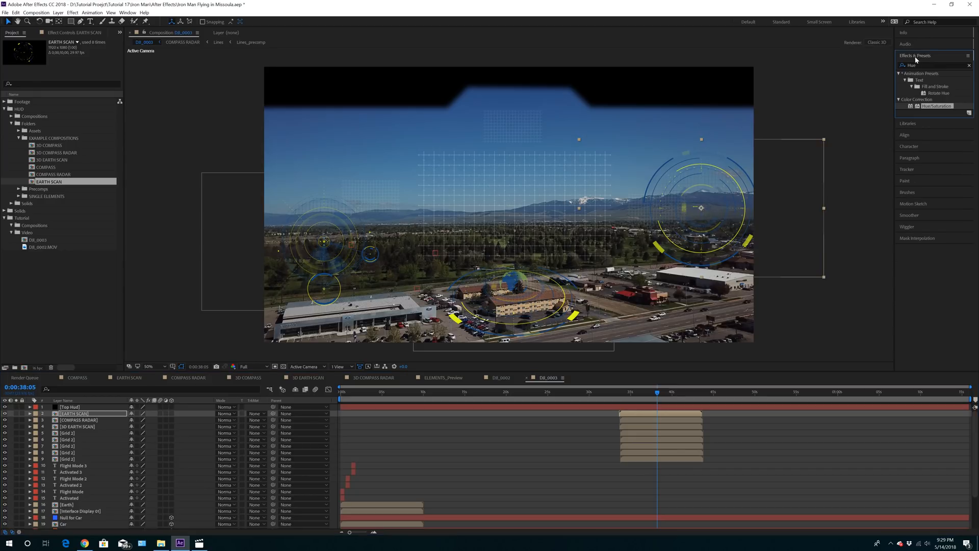
type("Night")
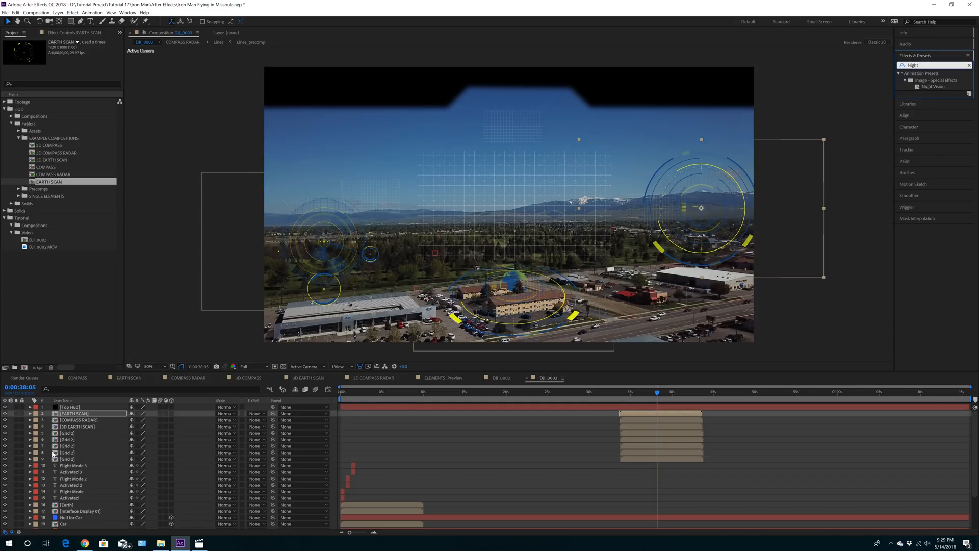
scroll(64, 502, "down", 3)
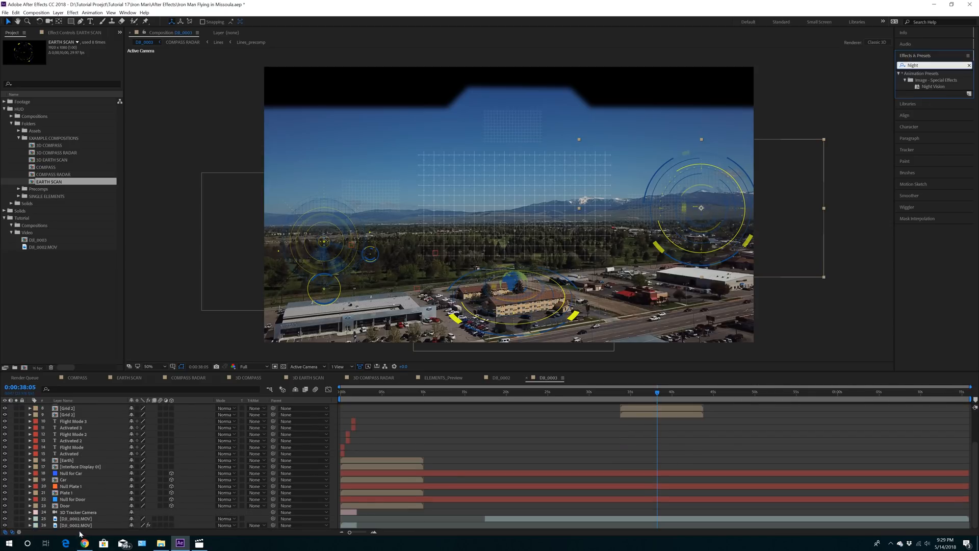
left_click(88, 519)
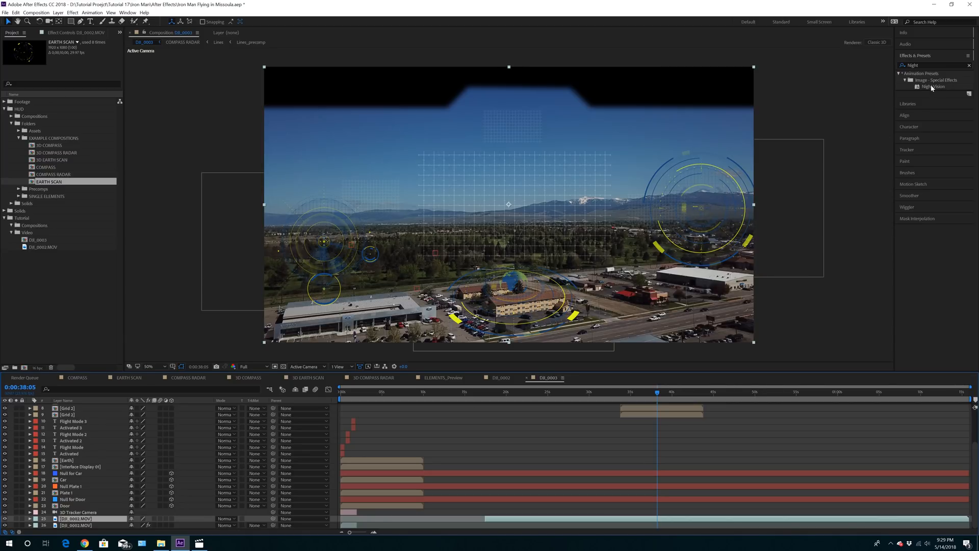
left_click_drag(932, 87, 646, 521)
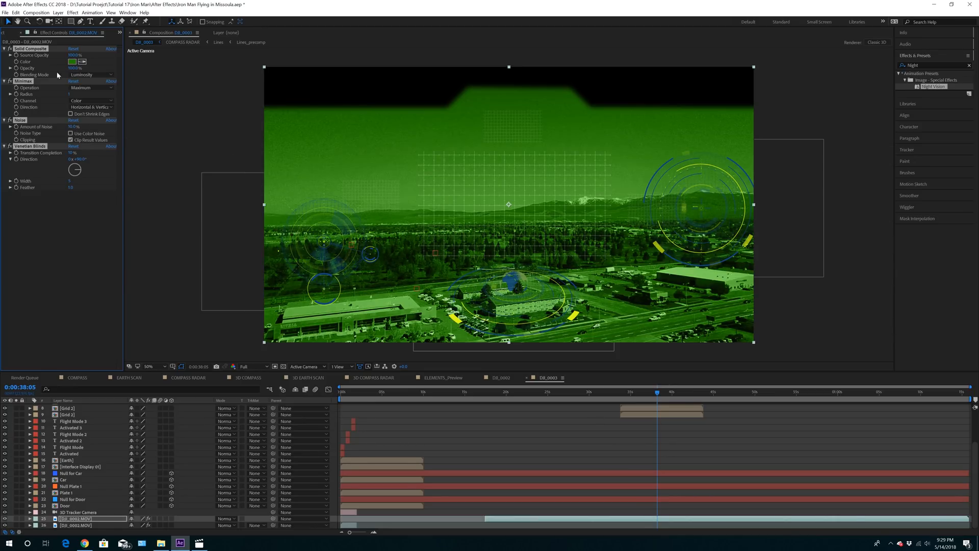
Set the night vision effect's Amount of Noise to 30% and change its Solid Composite color to blue.
left_click(48, 243)
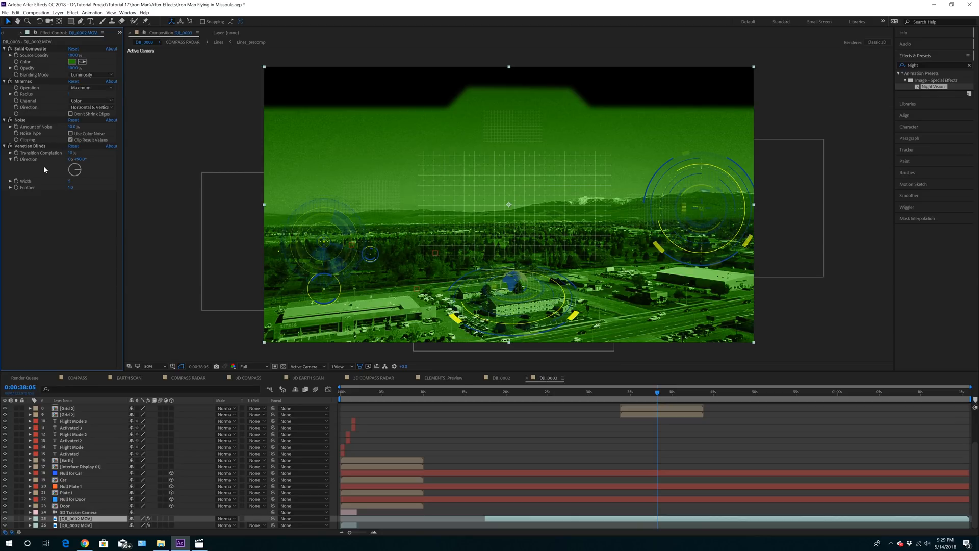
left_click(72, 126)
type("30")
key("Return")
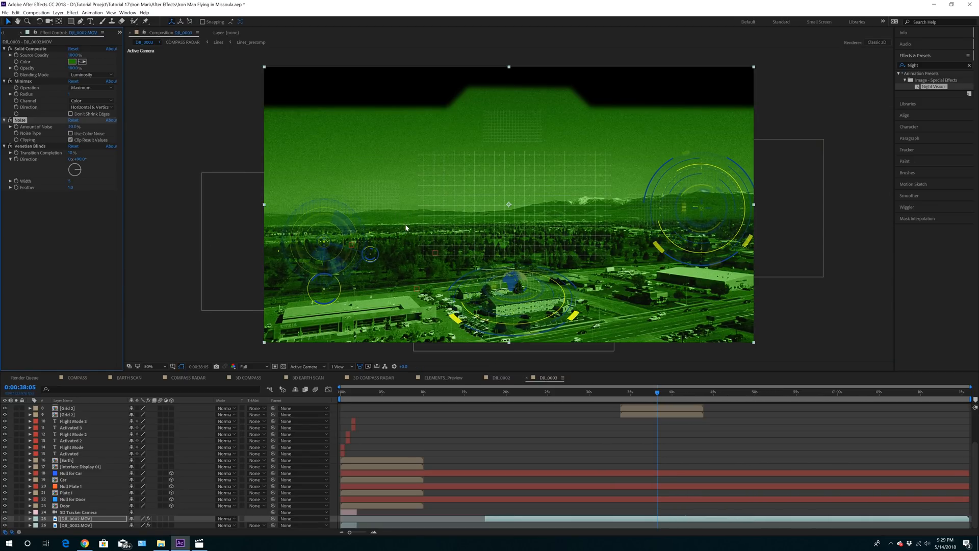
left_click(72, 62)
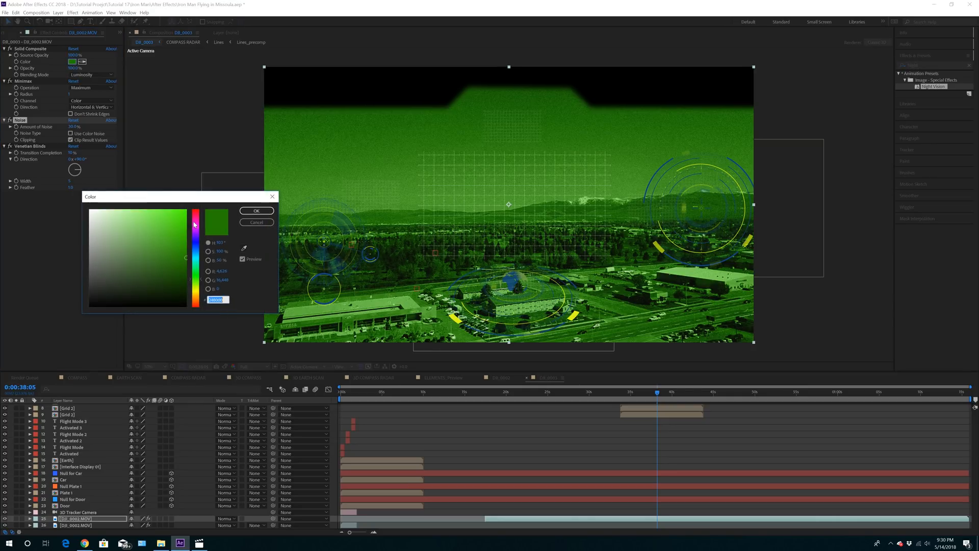
left_click(197, 259)
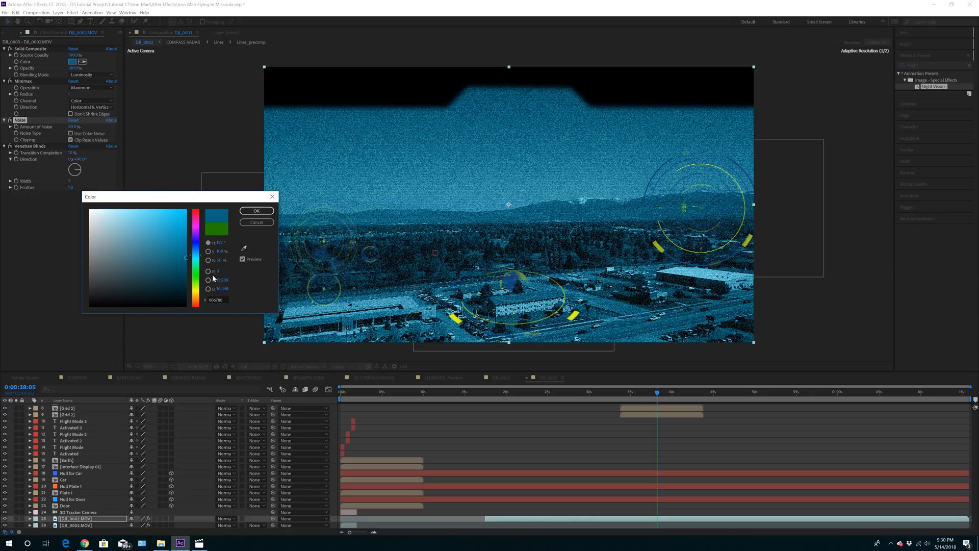
left_click(260, 211)
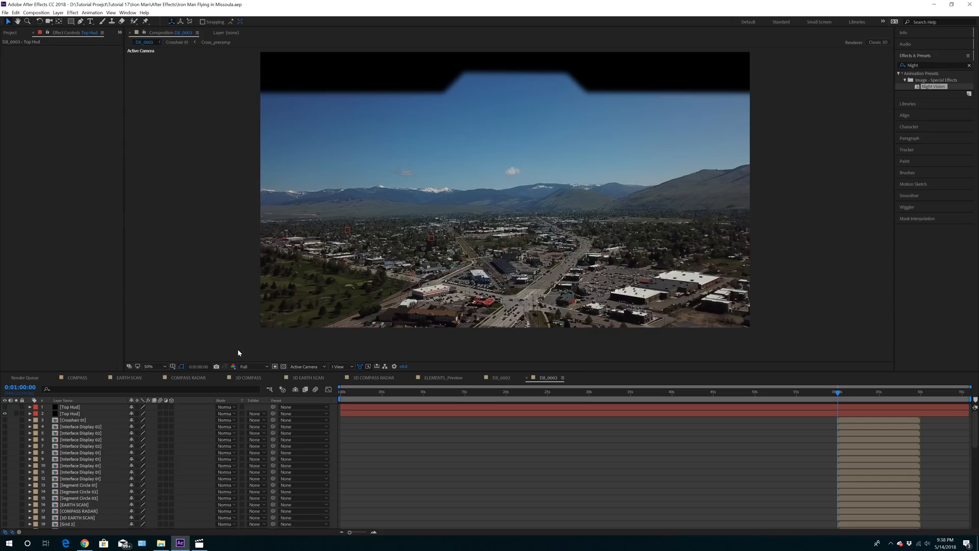
Create a black solid named Ironman and arrange it below both Top Hud layers, with the visible Top Hud uppermost.
left_click(57, 13)
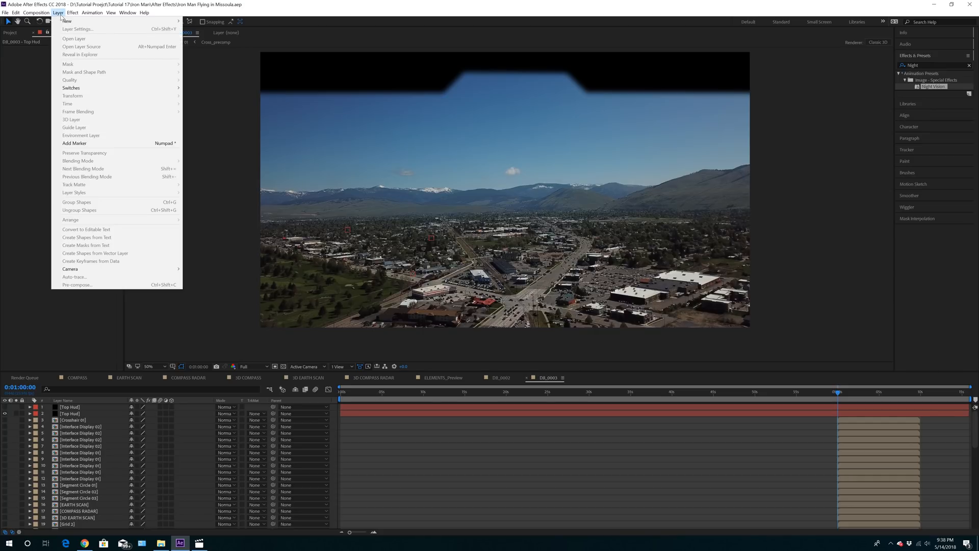
mouse_move(81, 21)
left_click(198, 29)
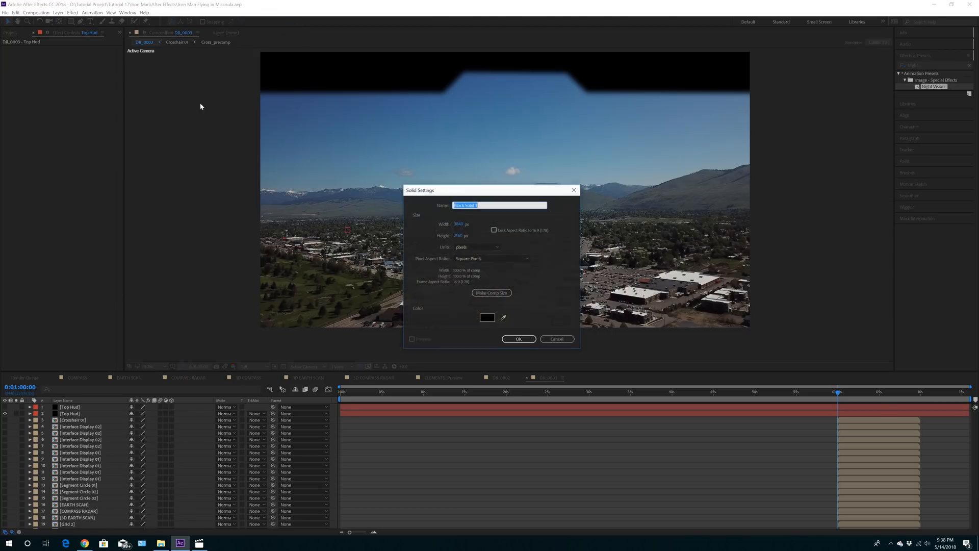
type("Ironman")
key("Return")
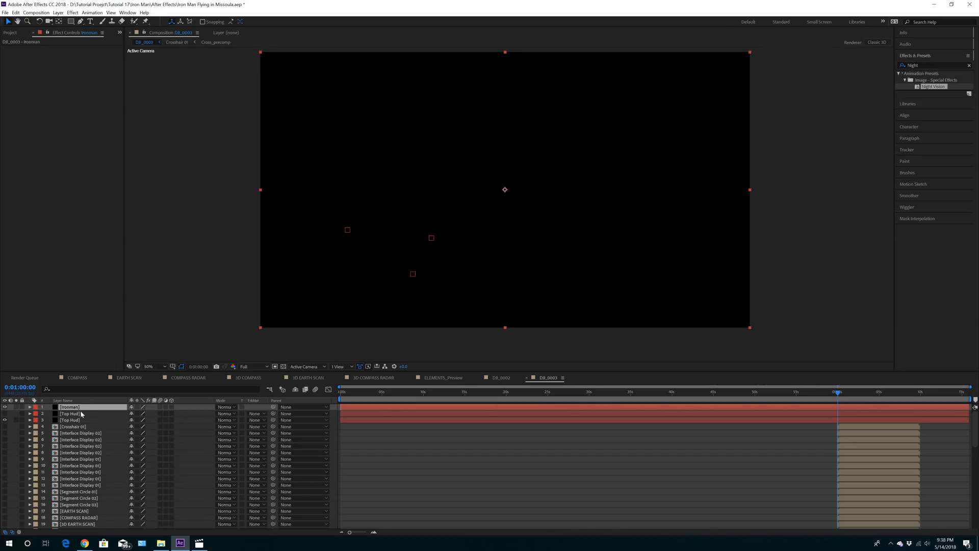
left_click_drag(76, 407, 75, 423)
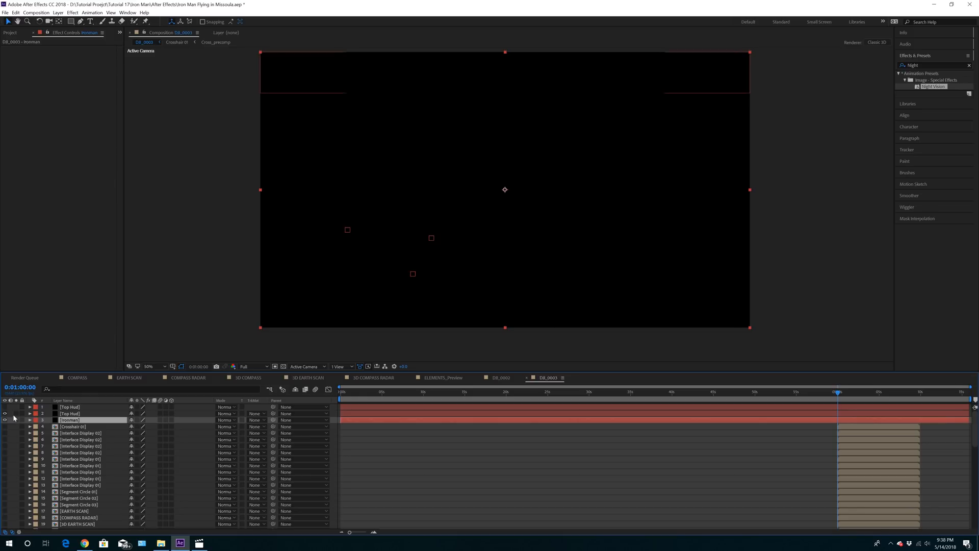
left_click_drag(70, 413, 68, 407)
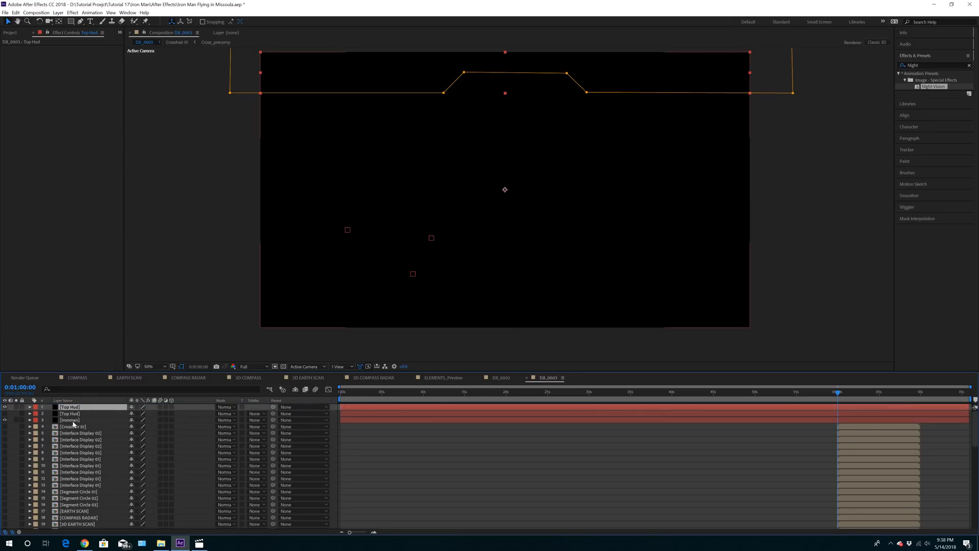
Apply the Video Copilot Element effect to the Ironman solid and open its Scene Setup.
left_click(70, 420)
left_click(72, 12)
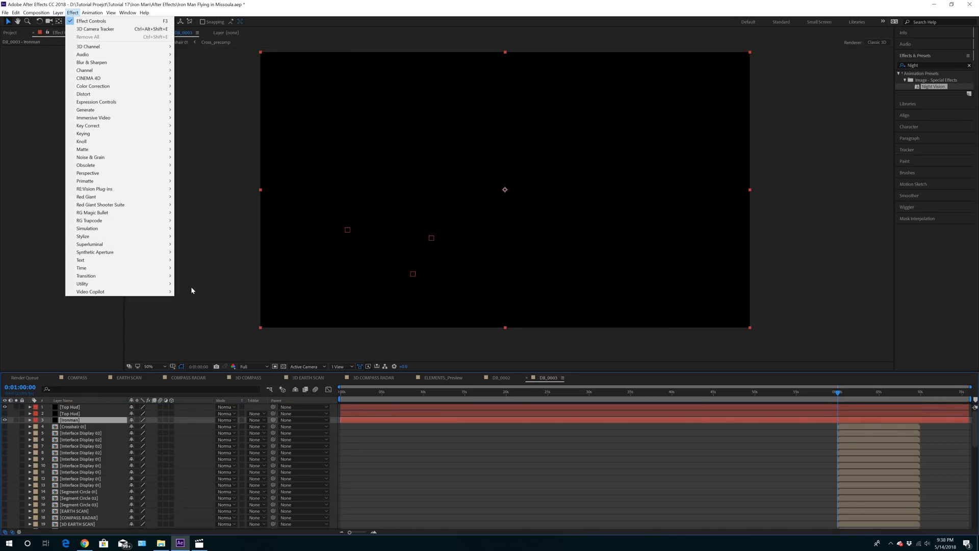
left_click(191, 292)
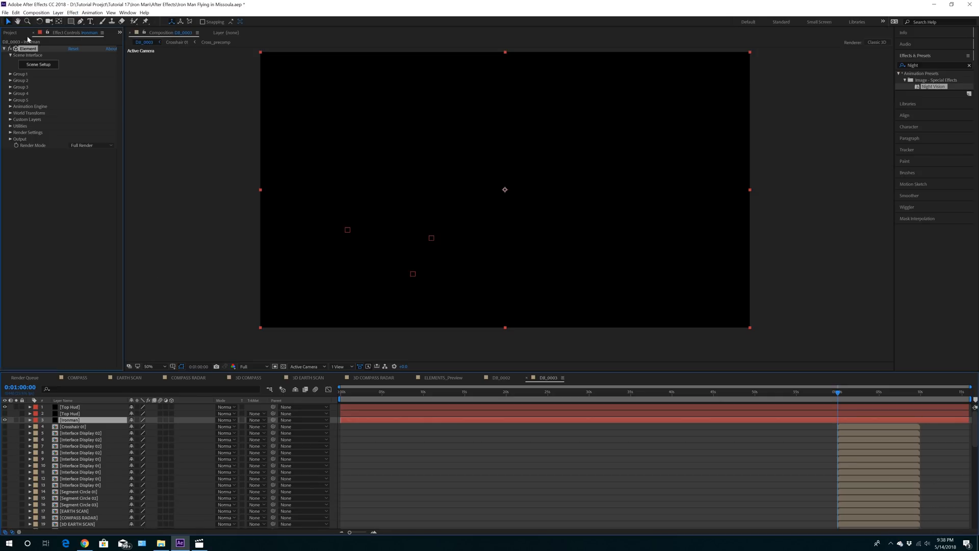
left_click(38, 64)
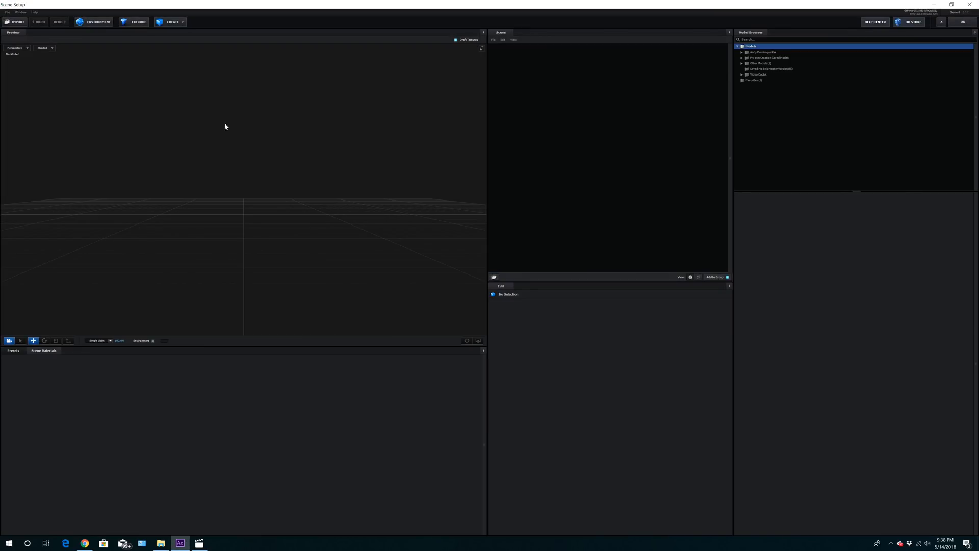
Begin importing a 3D sequence and browse to Tutorial 15 Youtube Folder inside Tutorial 17.
left_click(8, 12)
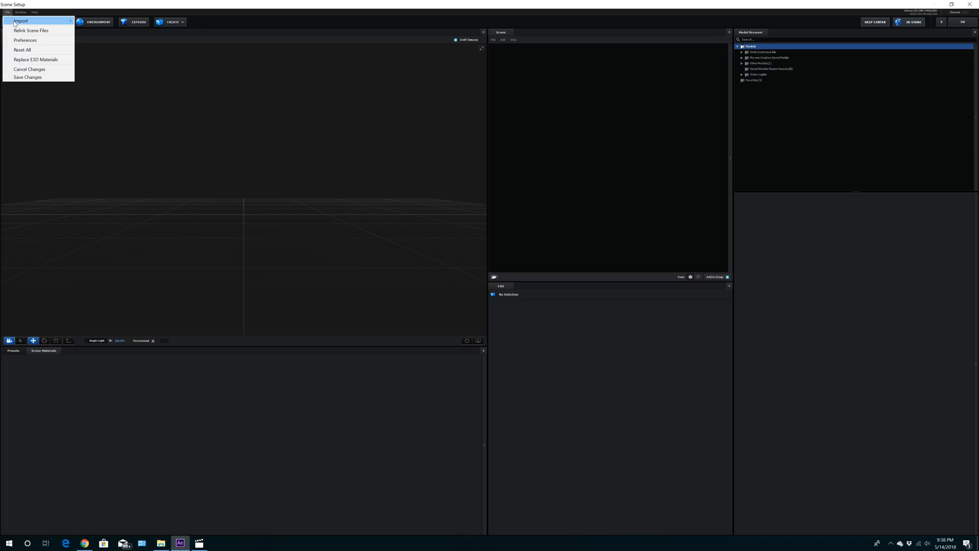
mouse_move(43, 21)
left_click(86, 31)
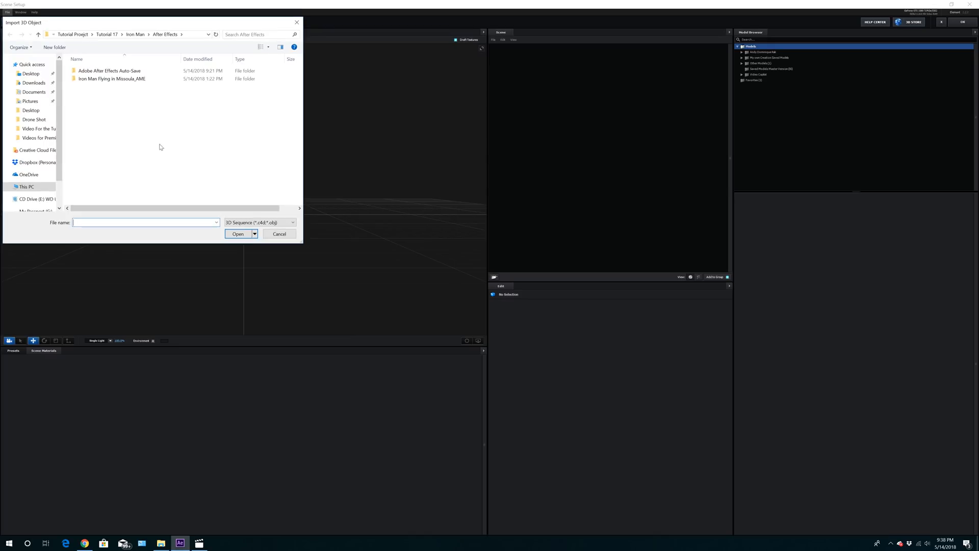
left_click(113, 35)
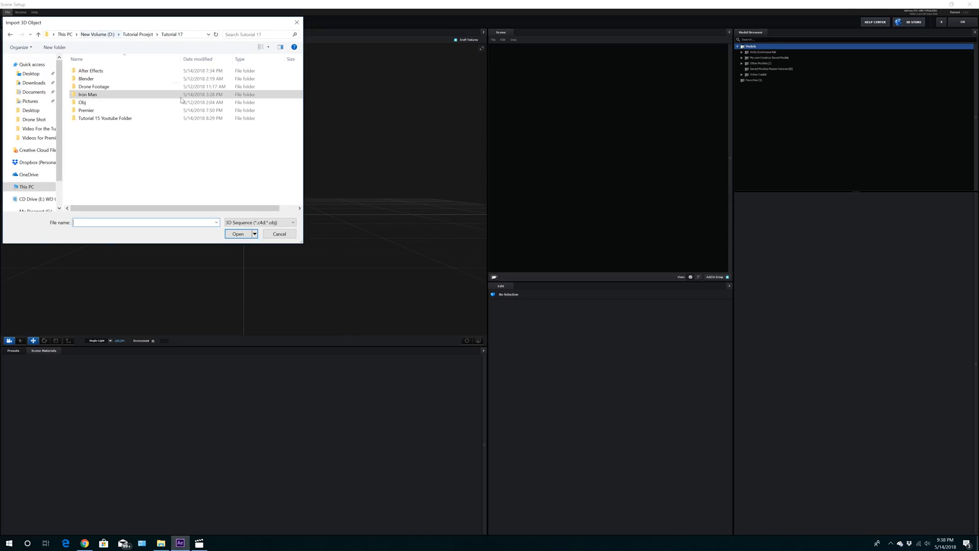
double_click(102, 119)
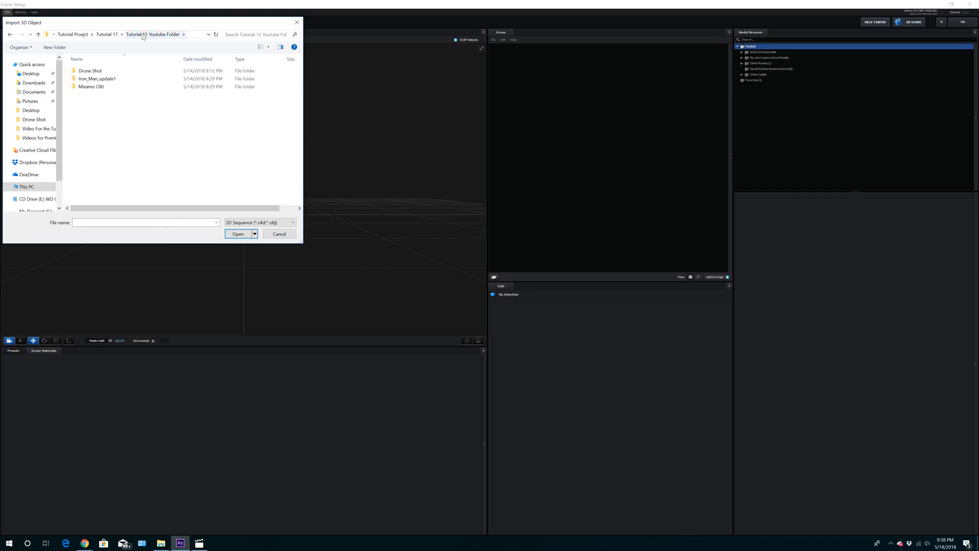
Look through the Iron_Man_update1 folder and its Textures subfolder, and return to Tutorial 15 Youtube Folder.
left_click(92, 70)
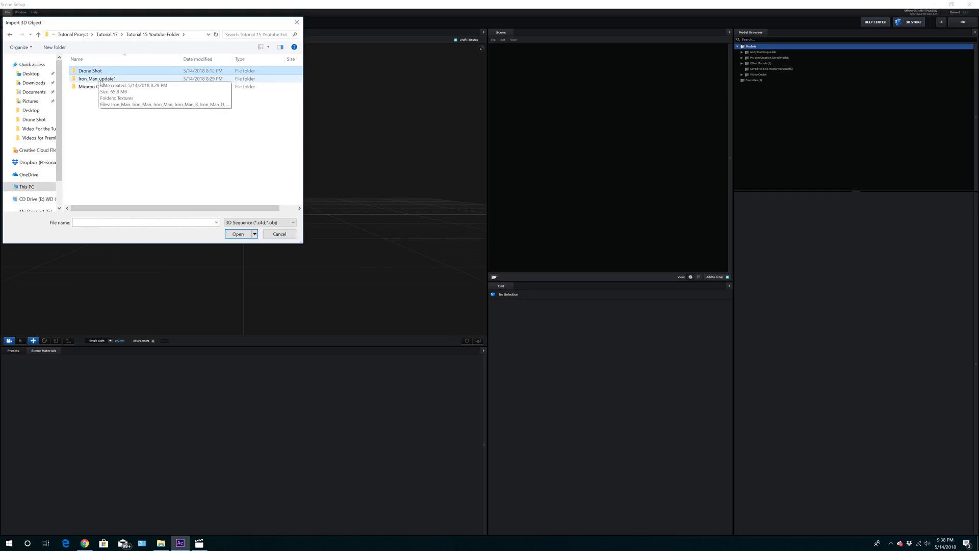
left_click(101, 79)
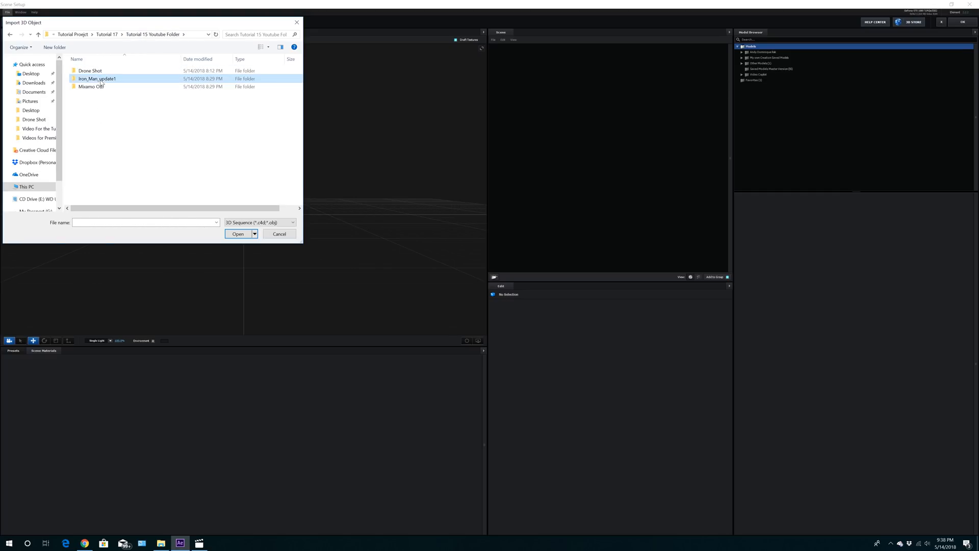
double_click(101, 80)
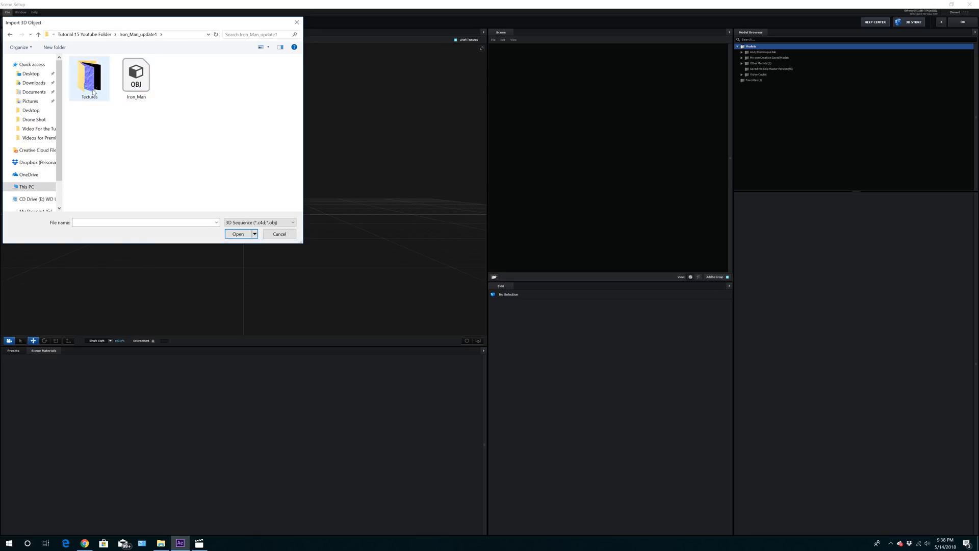
double_click(93, 92)
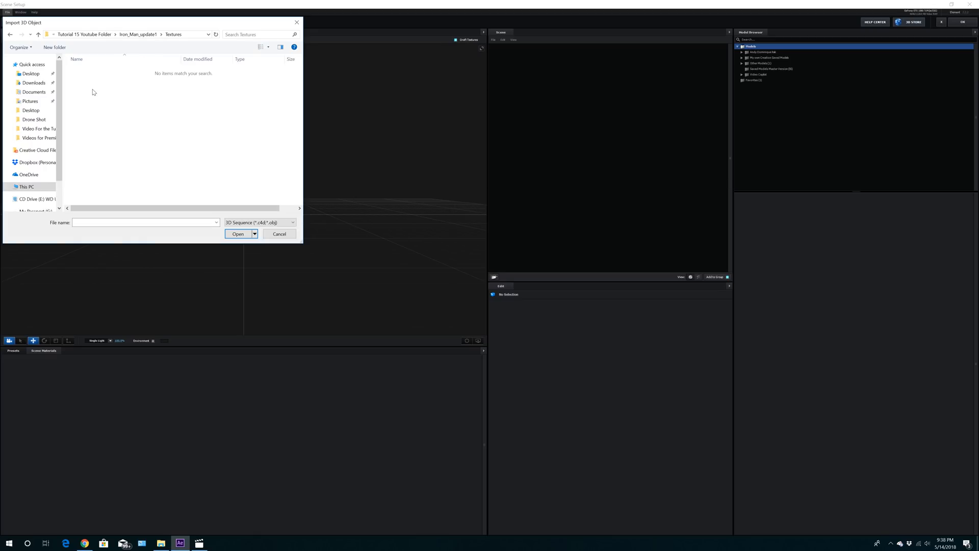
left_click(10, 34)
left_click(84, 34)
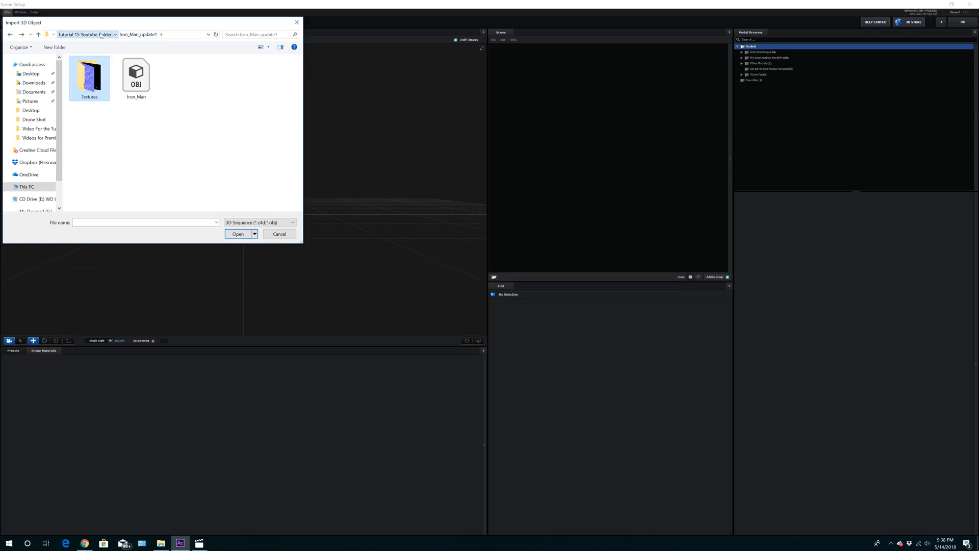
Import the flying OBJ sequence beginning with FLying_000001 from the OBJ Sequences folder inside Mixamo OBJ.
double_click(99, 88)
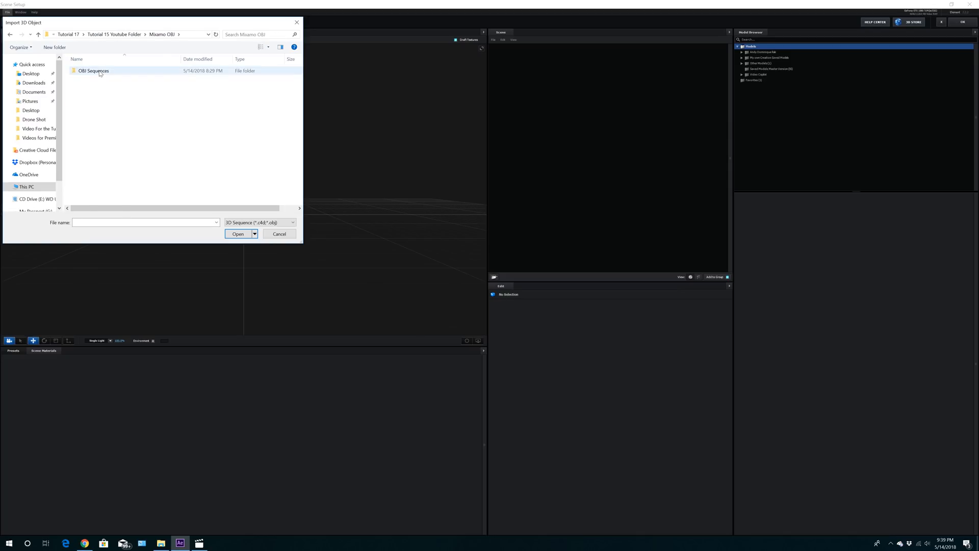
double_click(99, 70)
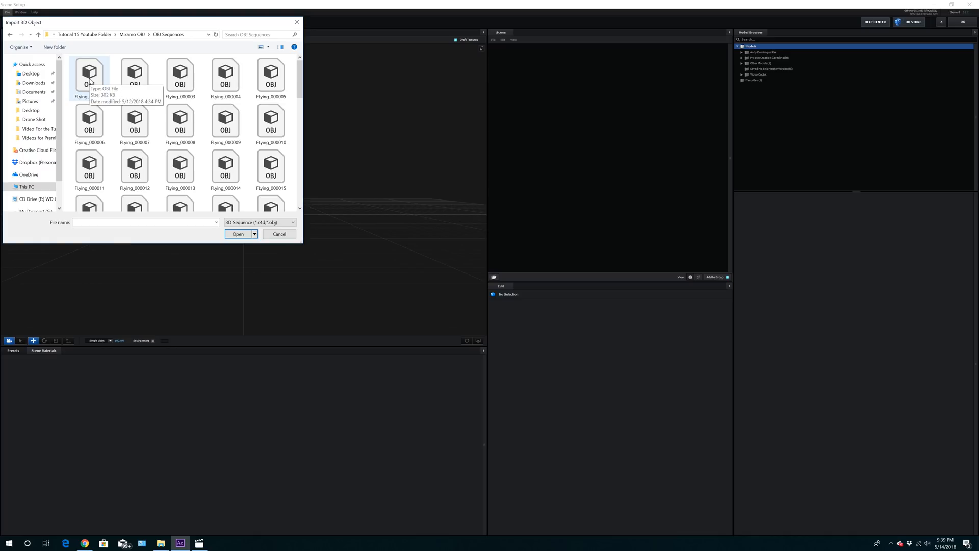
double_click(89, 80)
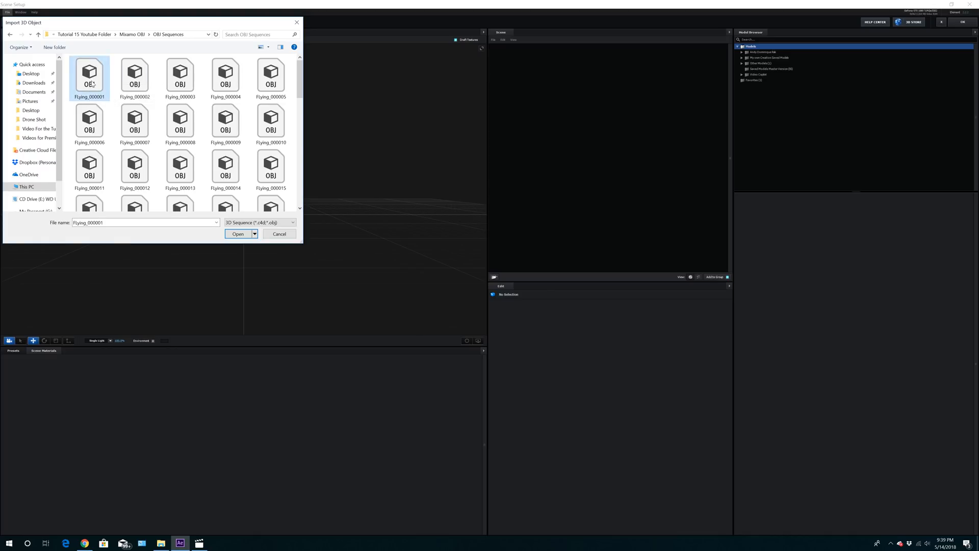
left_click(526, 324)
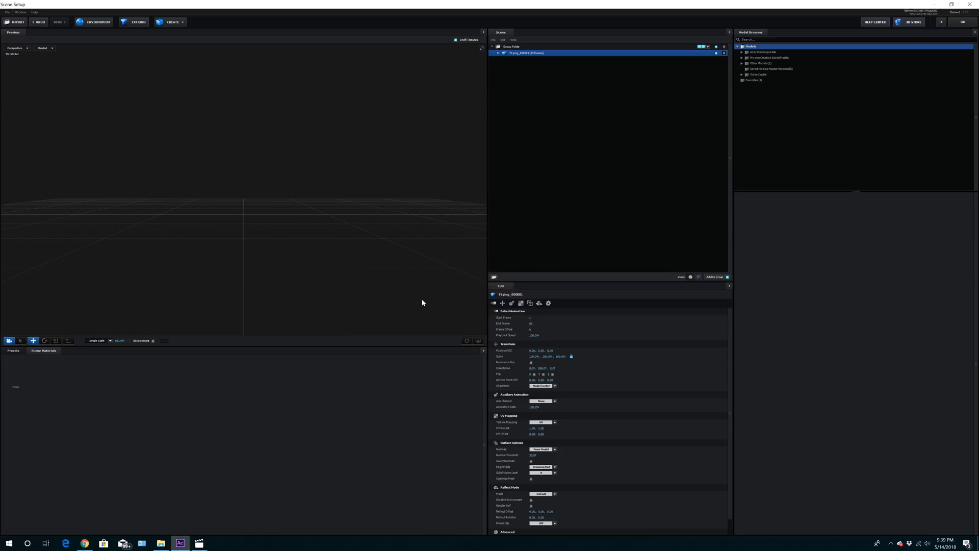
Enable Normalize Size for the imported flying model and check the figure from several angles in the preview.
left_click(530, 362)
left_click_drag(378, 249, 370, 262)
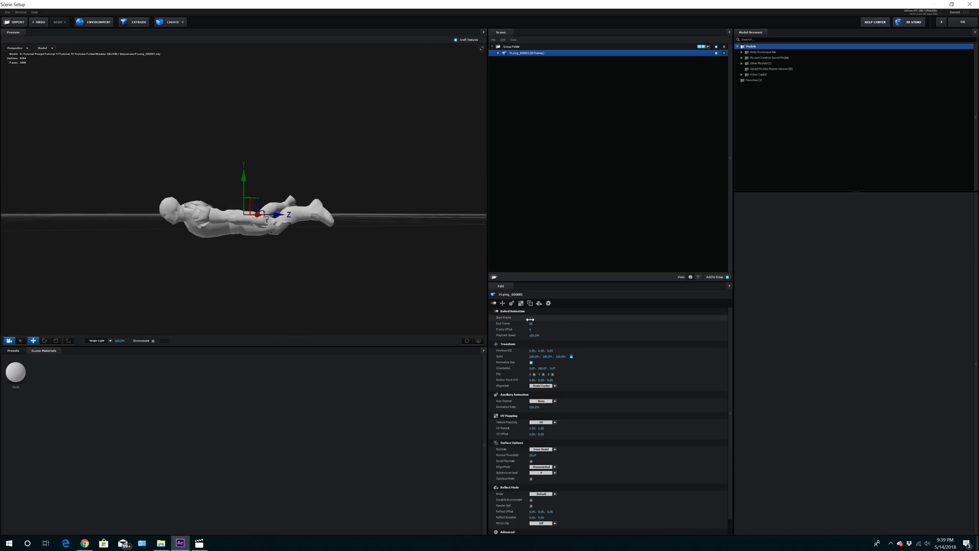
mouse_move(530, 319)
left_mouse_down()
mouse_move(683, 330)
mouse_move(521, 326)
left_mouse_up()
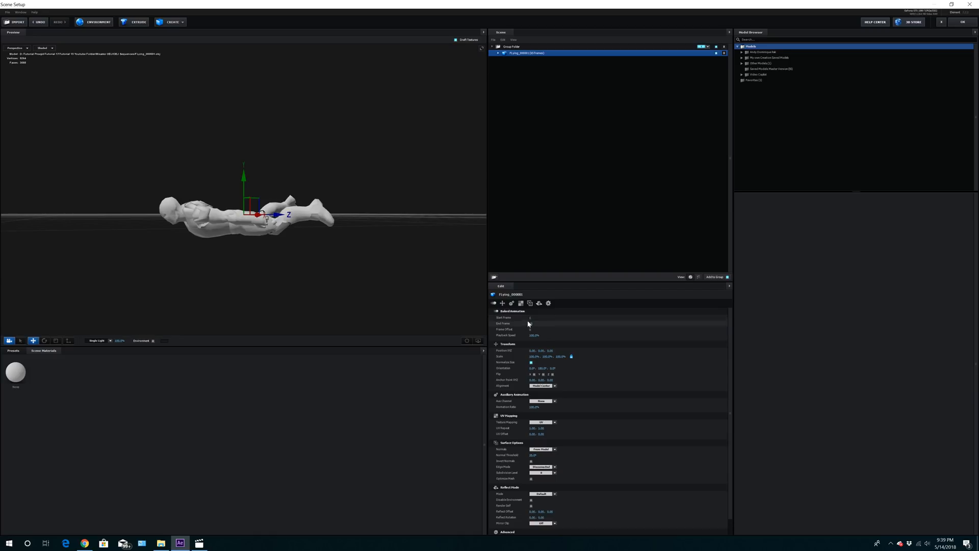
left_click_drag(316, 275, 336, 269)
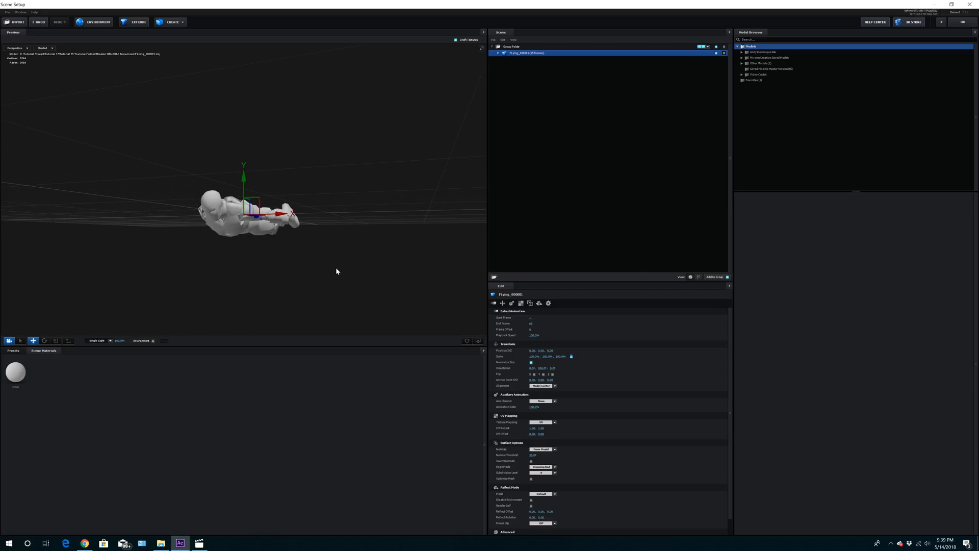
Assign Iron_Man_D.jpg from the Textures folder inside Iron_Man_update1 as the diffuse texture of the flying model's material.
left_click(498, 53)
left_click(519, 60)
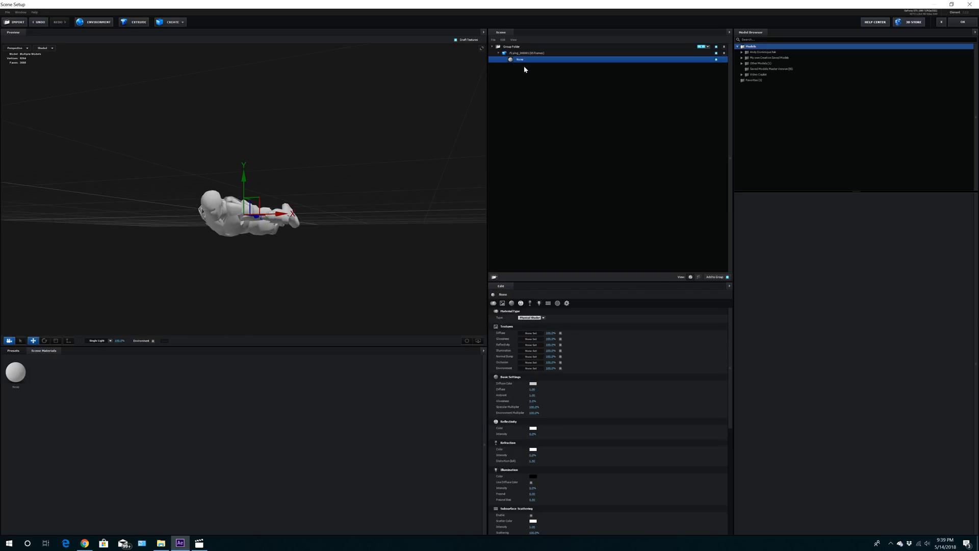
left_click(533, 337)
left_click(559, 308)
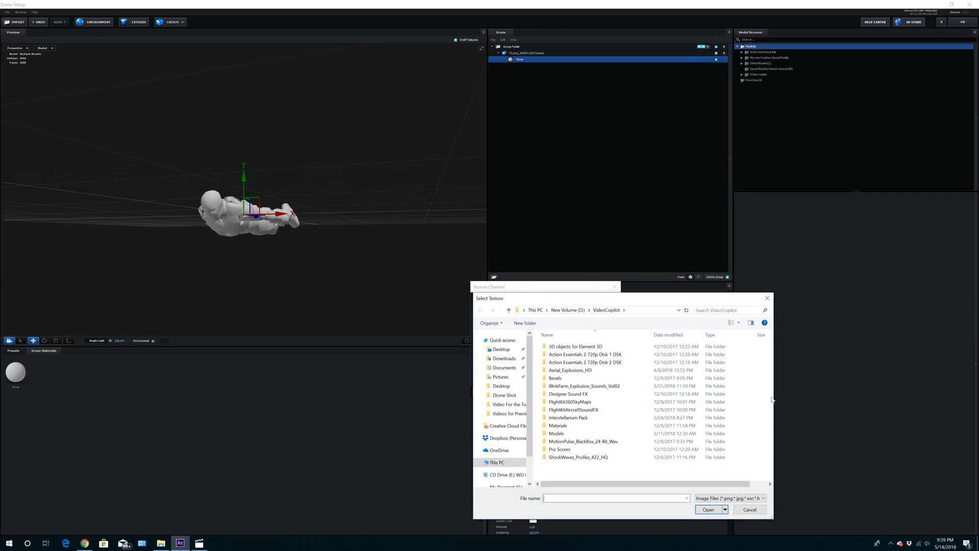
left_click(575, 311)
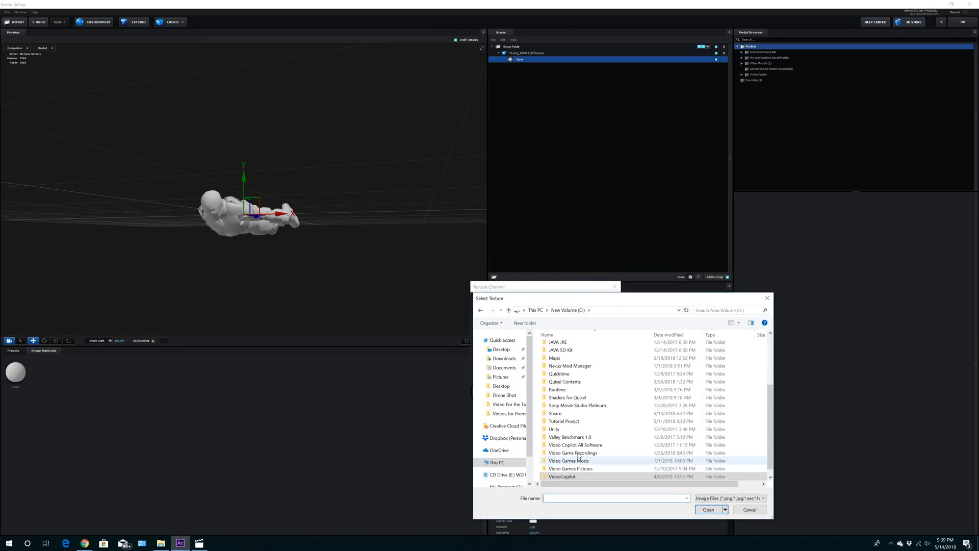
double_click(569, 422)
double_click(564, 386)
double_click(564, 392)
double_click(567, 354)
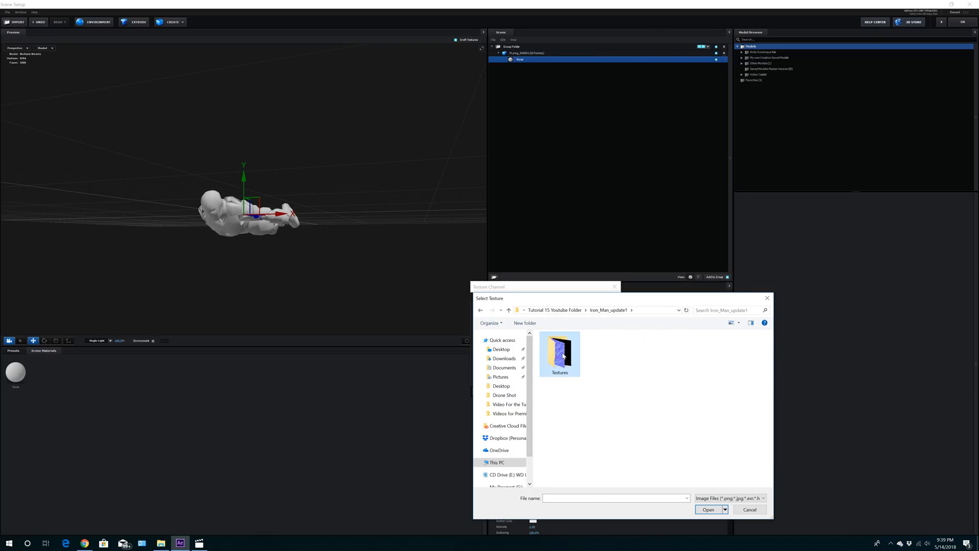
double_click(559, 357)
double_click(555, 365)
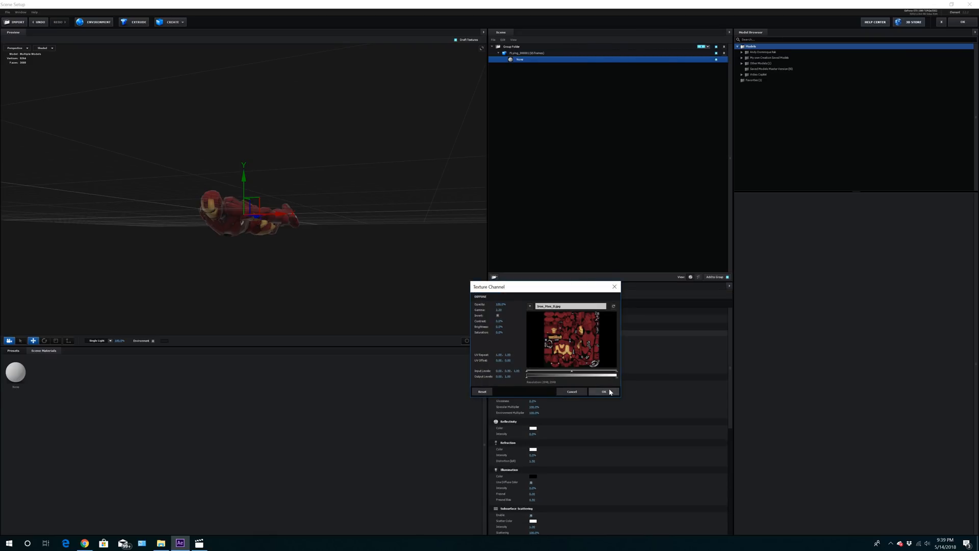
left_click(608, 392)
Assign Iron_Man_N.jpg as the normal bump texture of the flying model's material.
left_click(536, 349)
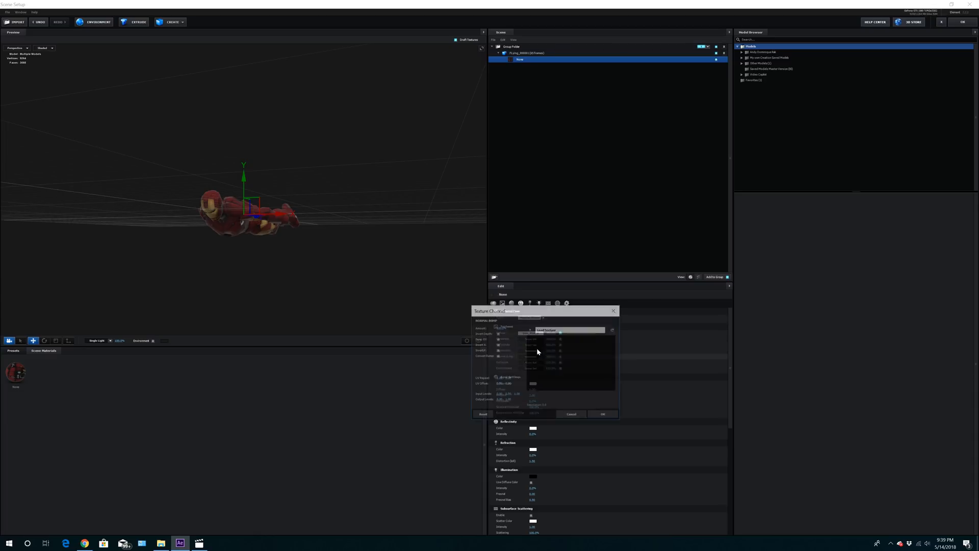
left_click(545, 330)
double_click(651, 356)
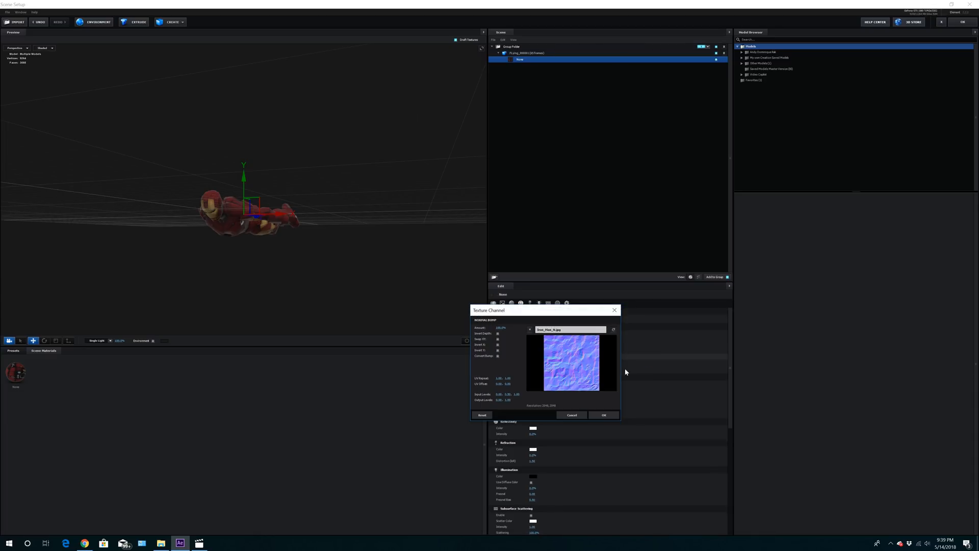
left_click(601, 414)
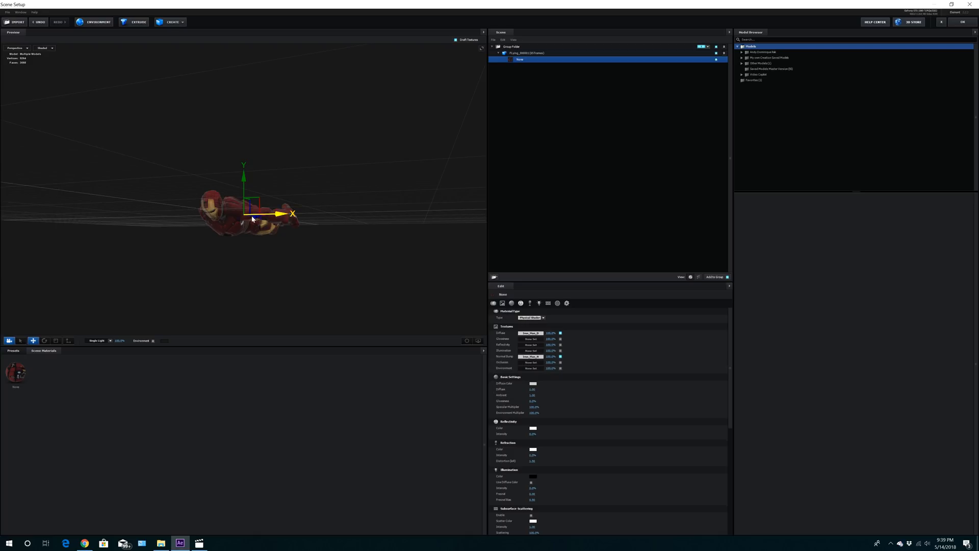
Load the Iron Man illumination map into the illumination texture channel of the material.
left_click(531, 352)
left_click(551, 327)
double_click(610, 368)
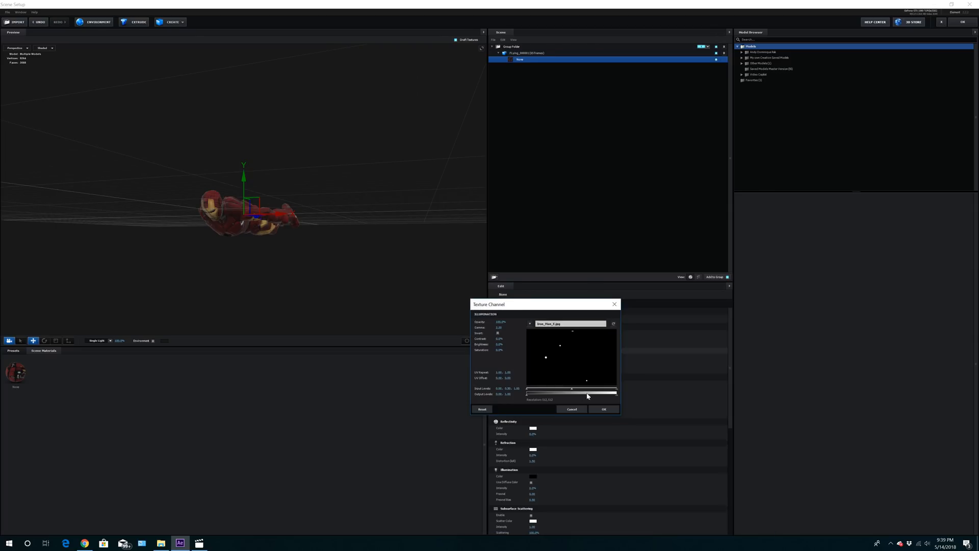
left_click(602, 409)
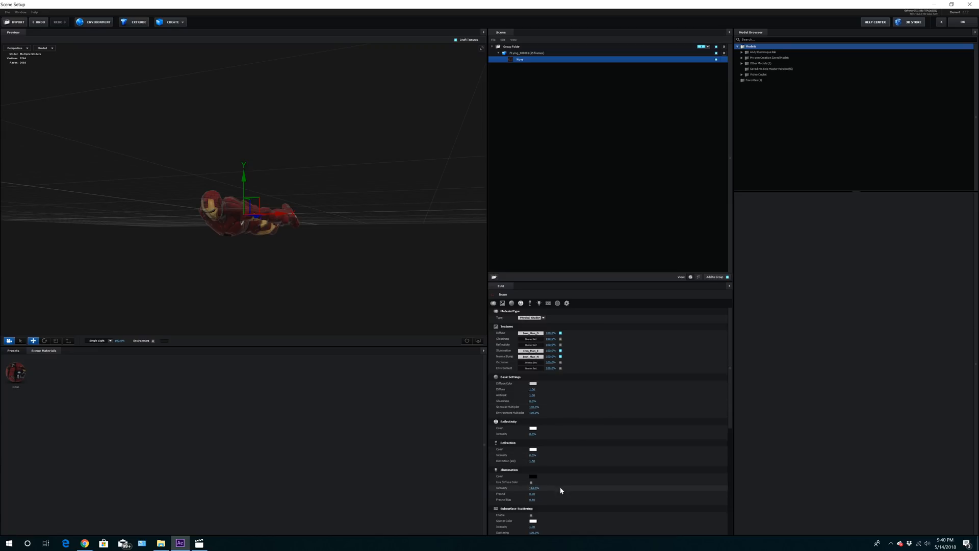
Set the material's illumination color to red and check the glowing eyes and chest from the front.
left_click(532, 476)
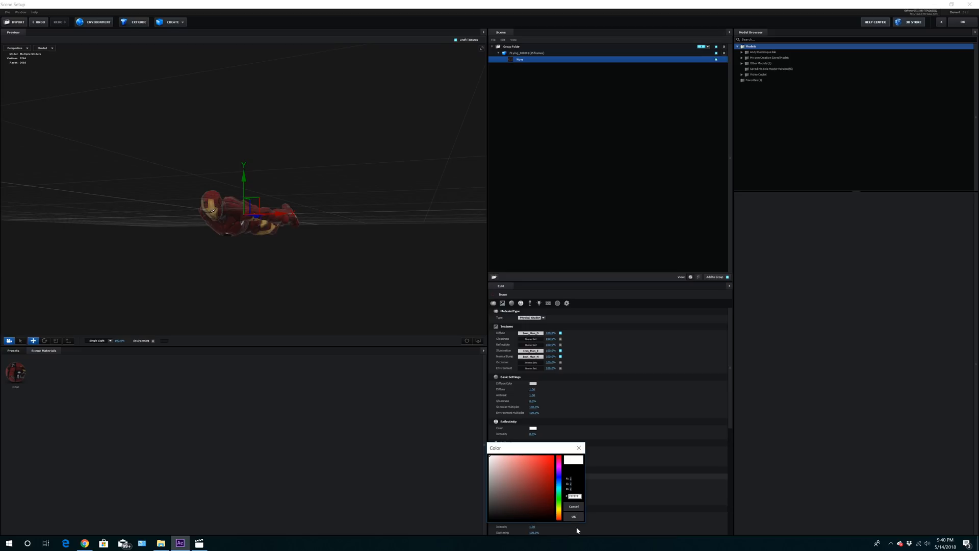
left_click_drag(537, 475, 540, 469)
left_click(574, 516)
left_click_drag(413, 323, 350, 222)
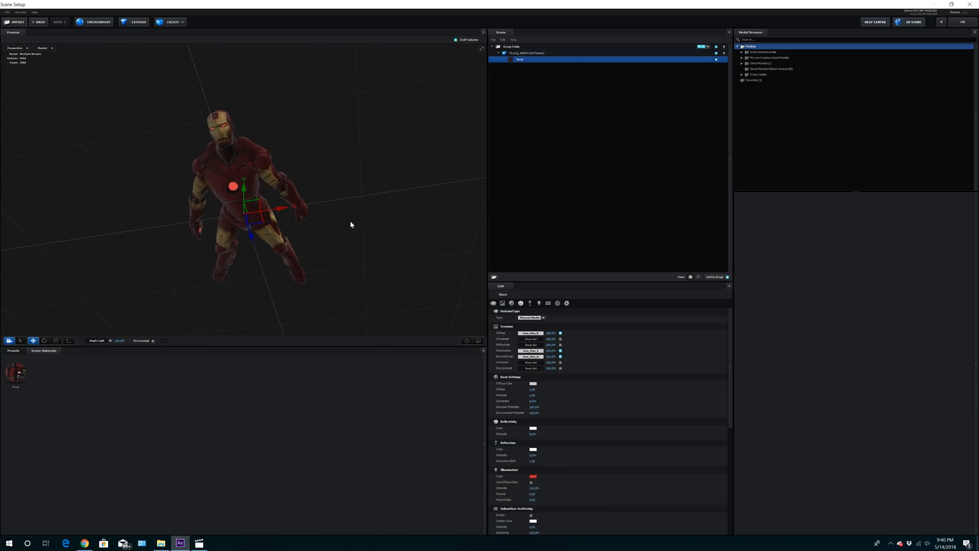
Change the material's illumination color to yellow and set the illumination intensity to 450%.
left_click(533, 477)
left_click_drag(559, 500, 559, 513)
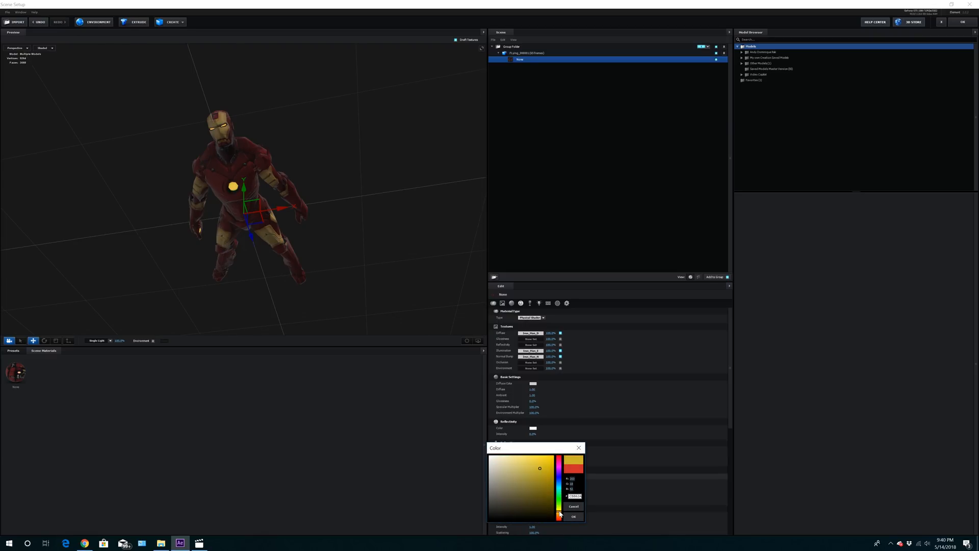
left_click(574, 516)
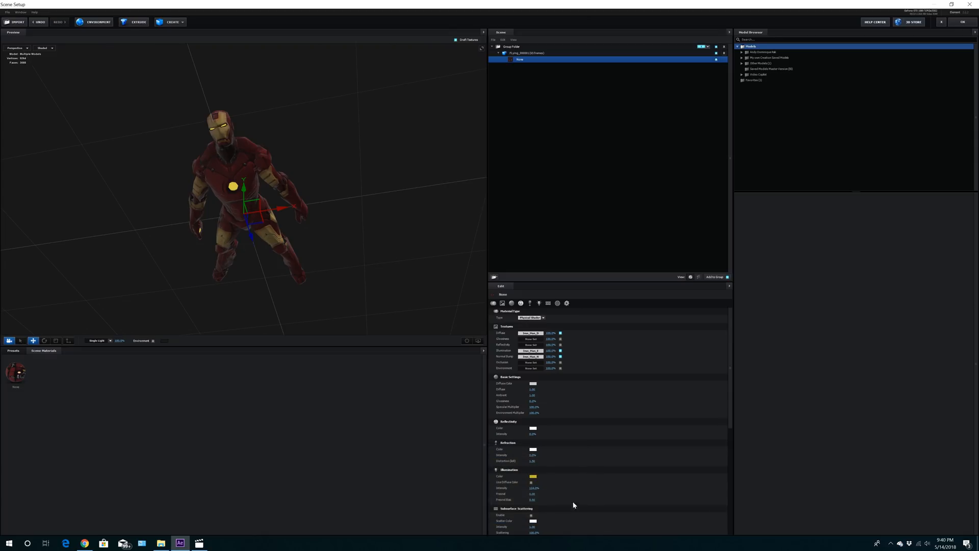
left_click(535, 488)
type("450")
key("Return")
left_click_drag(407, 289, 417, 270)
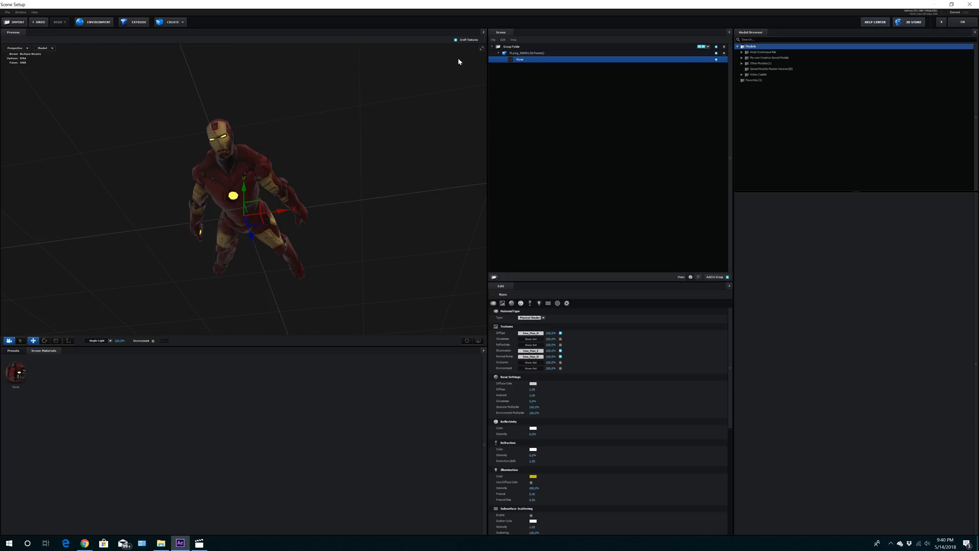
Set the material's glossiness to 60% and try environment multiplier values of 5% and 20%.
left_click(533, 401)
type("60")
key("Return")
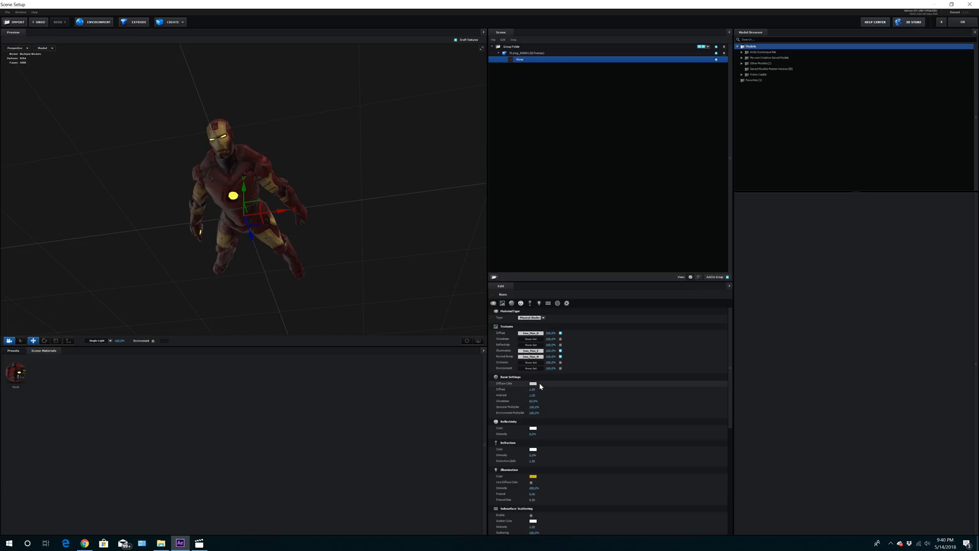
left_click(534, 413)
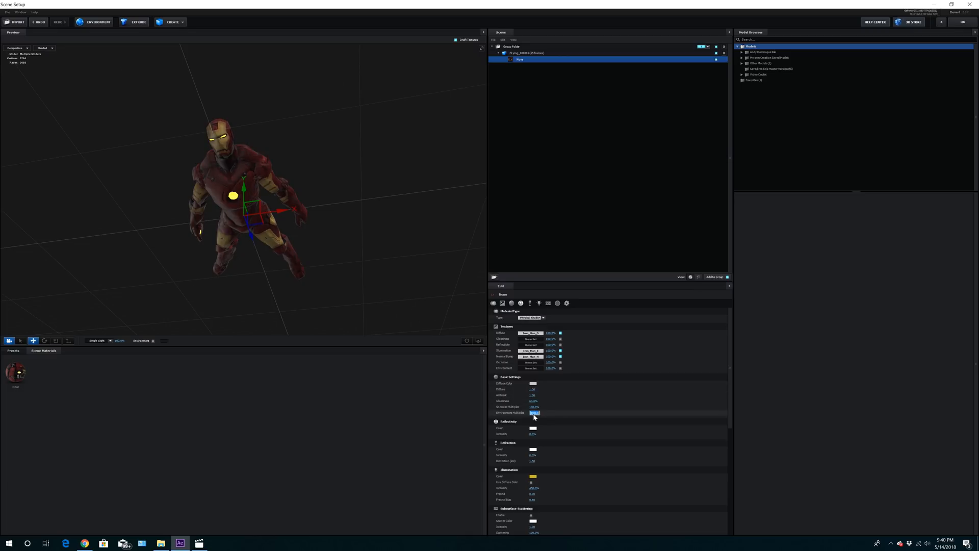
type("5")
key("Return")
left_click(534, 413)
type("20")
key("Return")
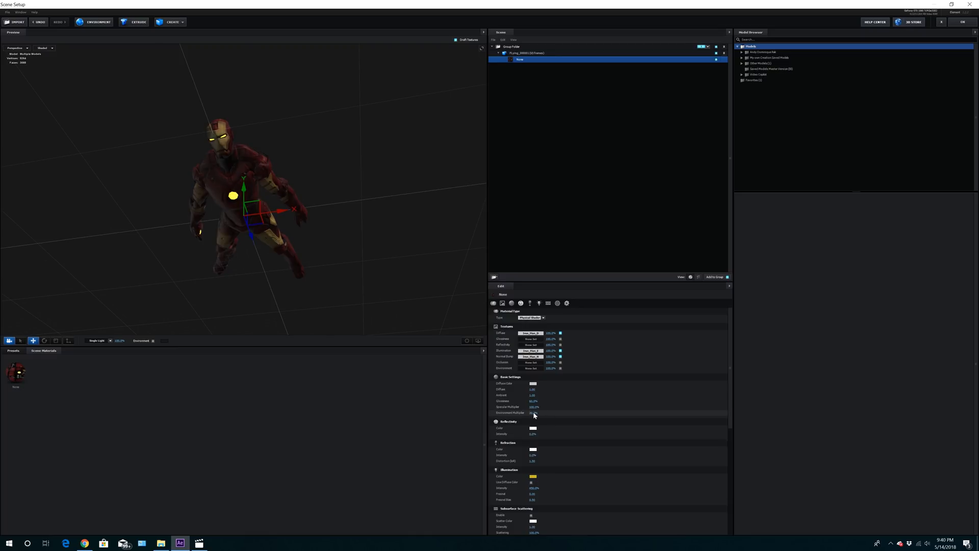
Raise the material's reflectivity intensity and inspect the reflections on the suit from the side.
left_click(532, 434)
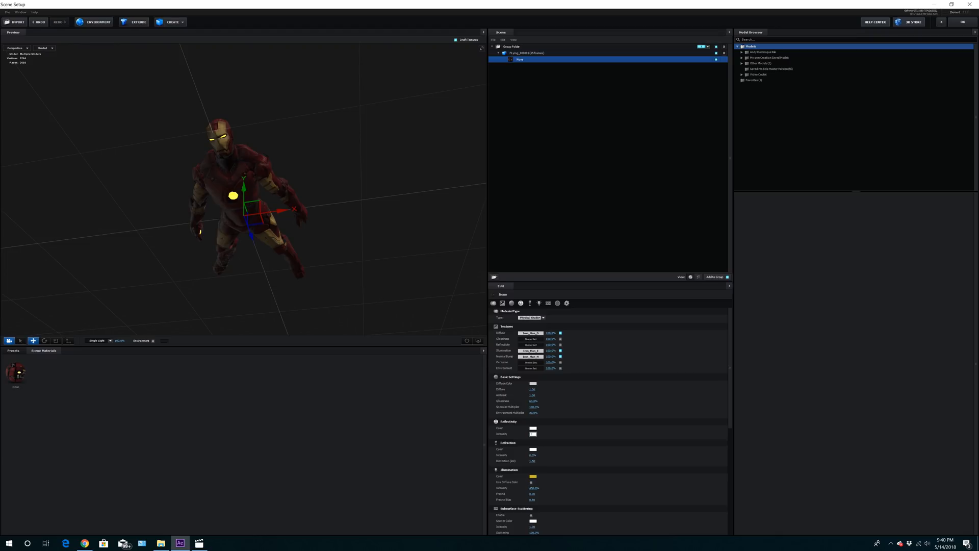
key("Return")
left_click_drag(344, 221, 445, 243)
scroll(355, 261, "up", 4)
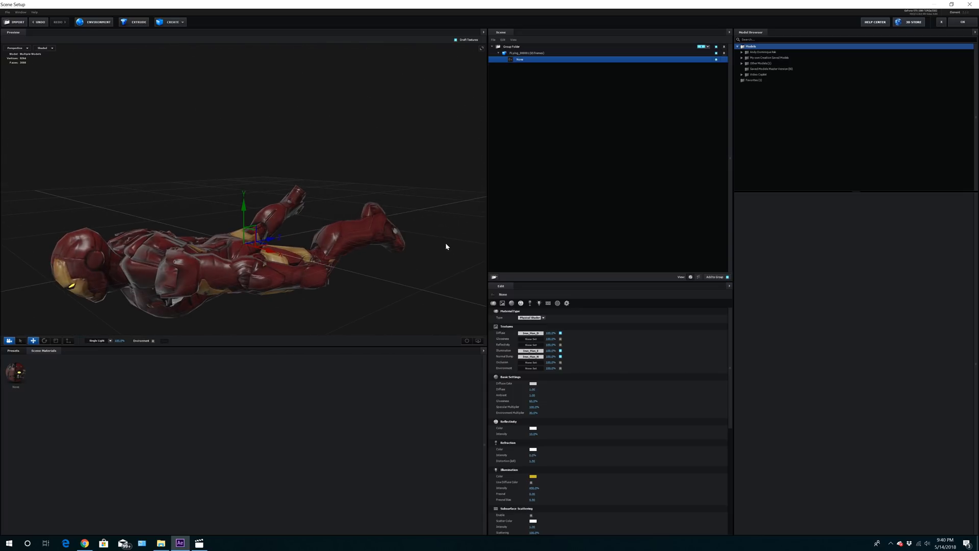
Set the environment multiplier to 5% and the glossiness to 50%, and apply the scene to the composition.
left_click_drag(532, 413, 526, 414)
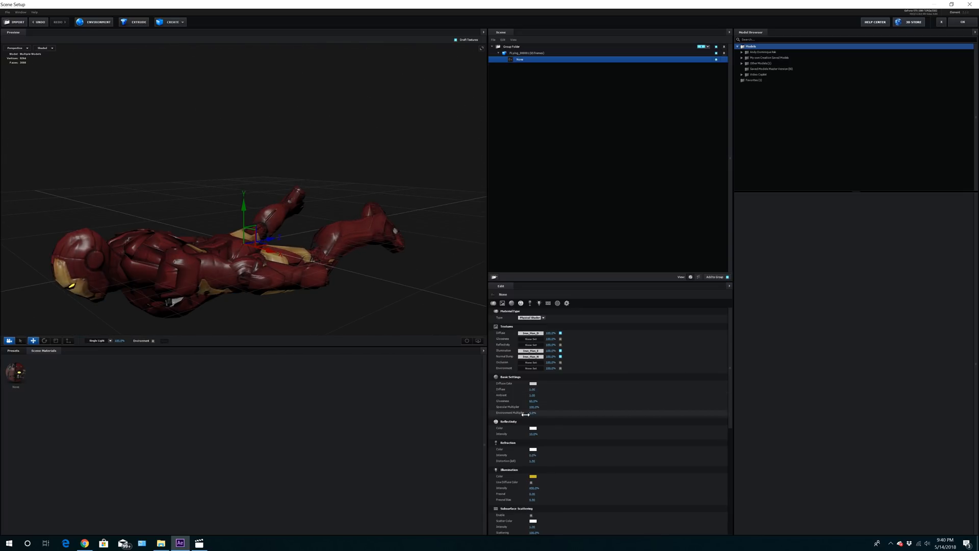
left_click(533, 413)
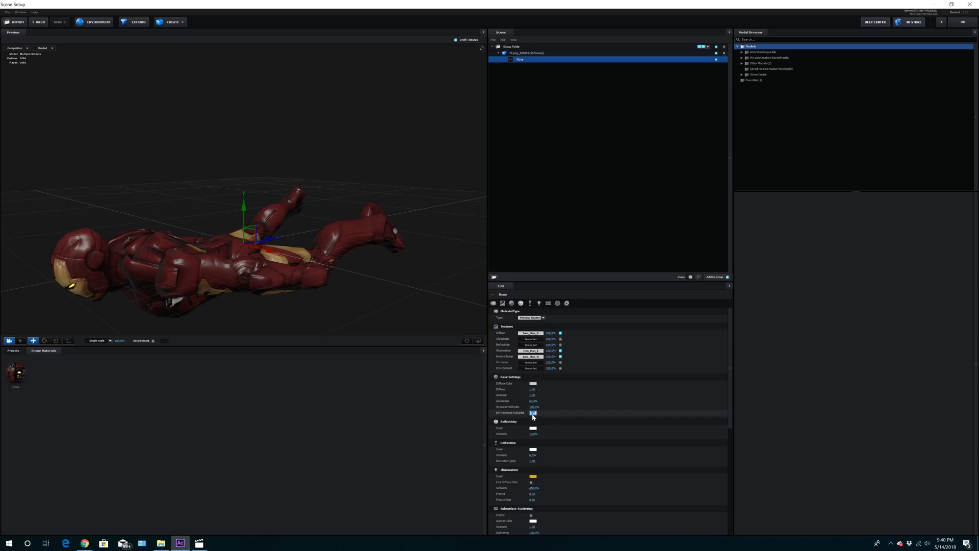
type("5")
key("Return")
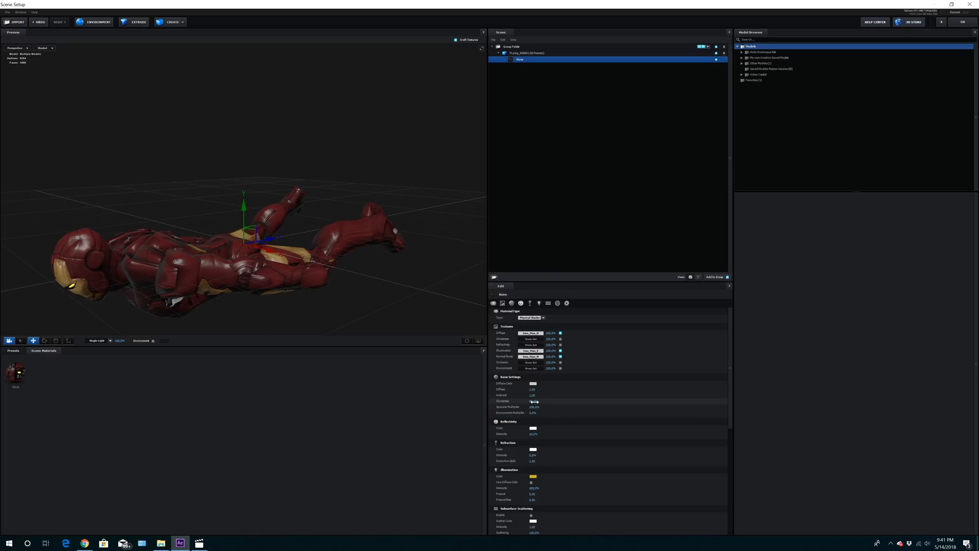
left_click(532, 402)
type("50")
key("Return")
left_click_drag(316, 233, 423, 244)
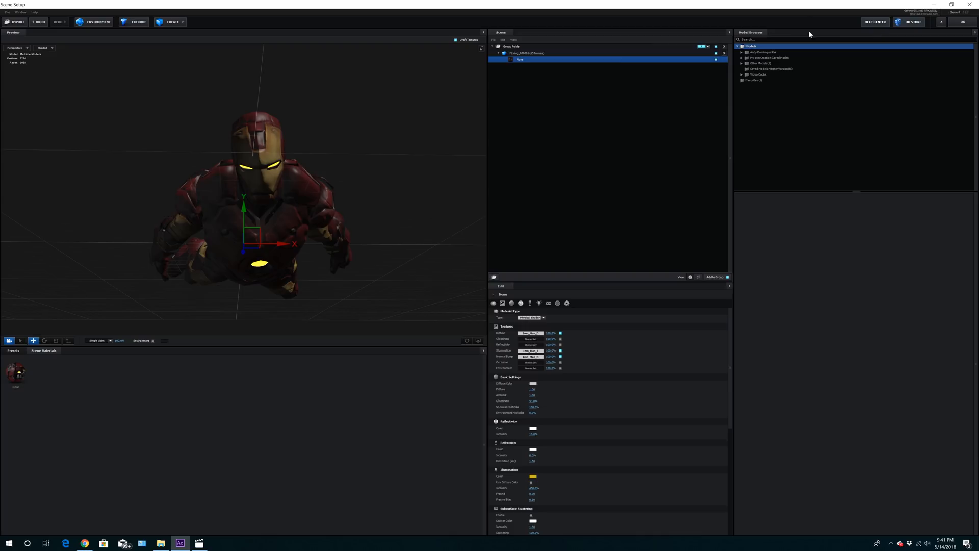
left_click(962, 23)
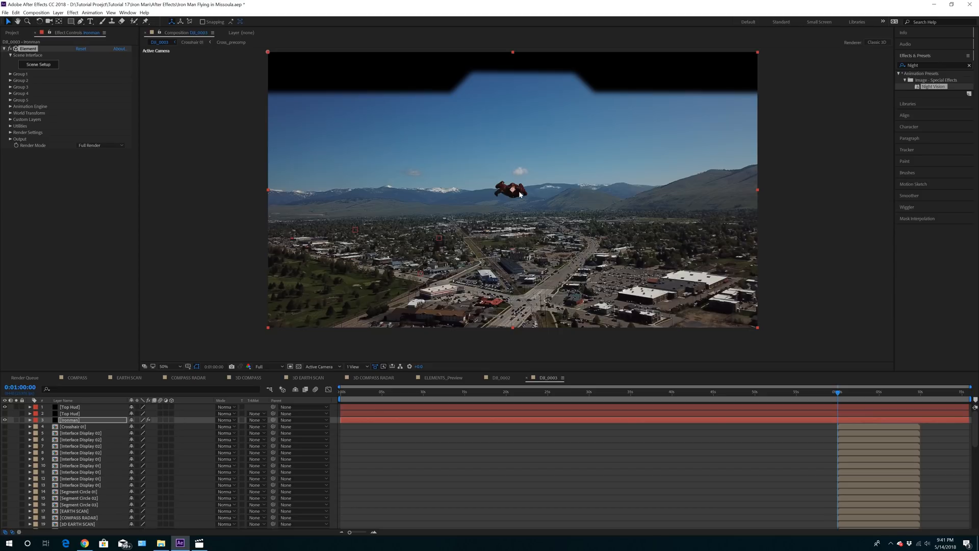
Add a white parallel light with shadow casting enabled directly above the Ironman layer.
left_click(80, 421)
left_click(58, 12)
mouse_move(138, 24)
left_click(214, 37)
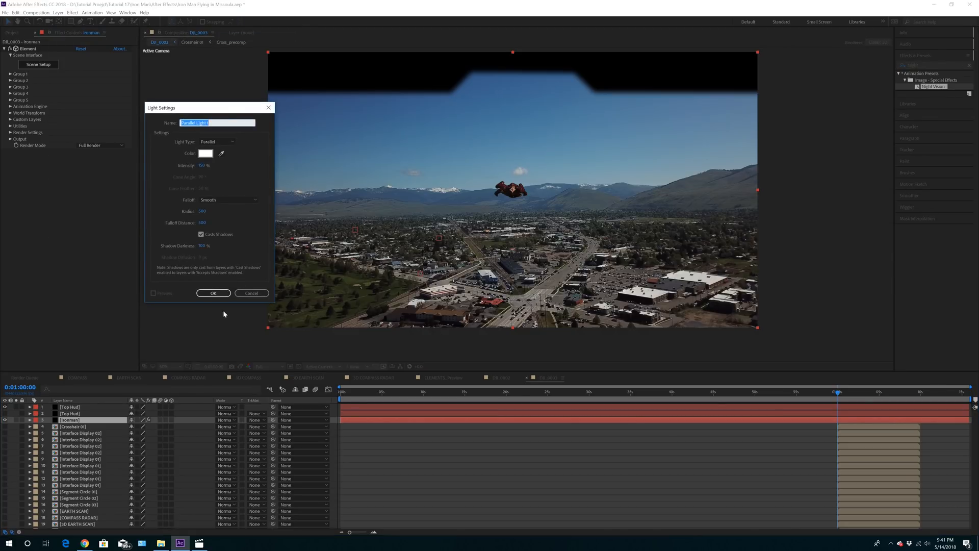
left_click(214, 294)
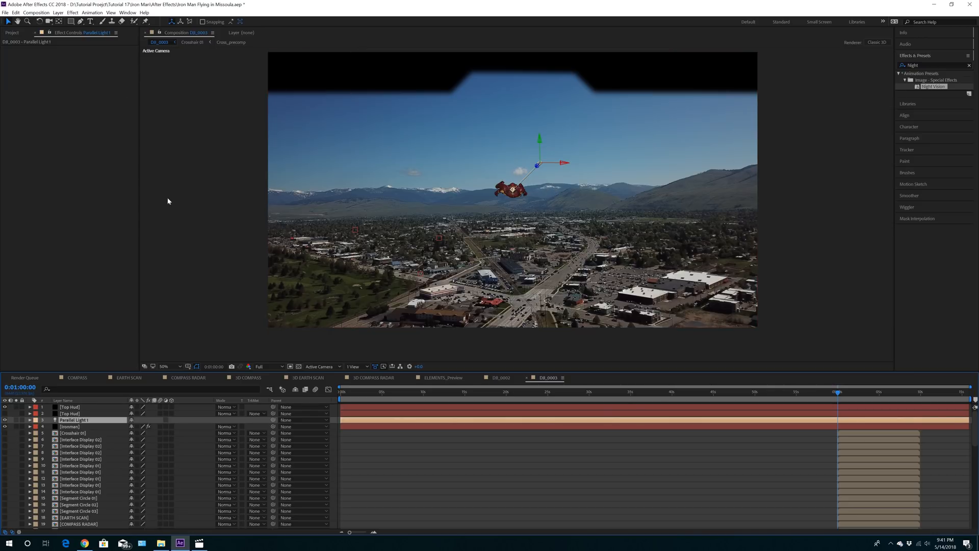
Create a world transform null for the Element effect on the Ironman layer.
scroll(117, 443, "down", 5)
scroll(118, 445, "down", 7)
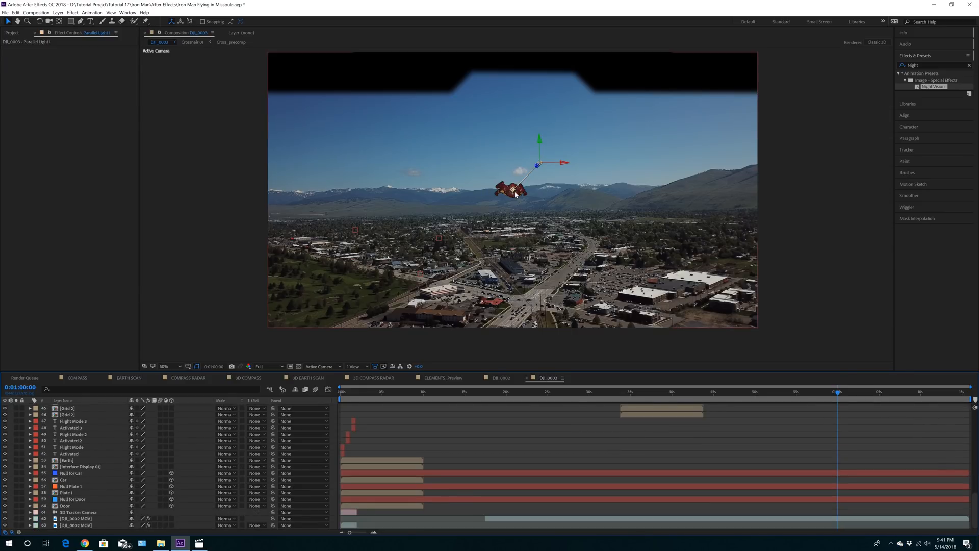
scroll(123, 455, "up", 12)
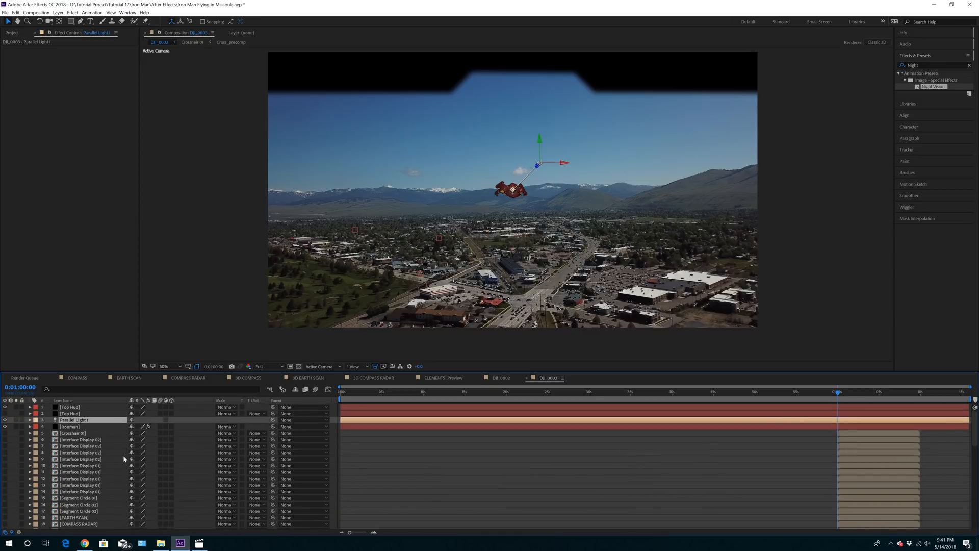
left_click(77, 426)
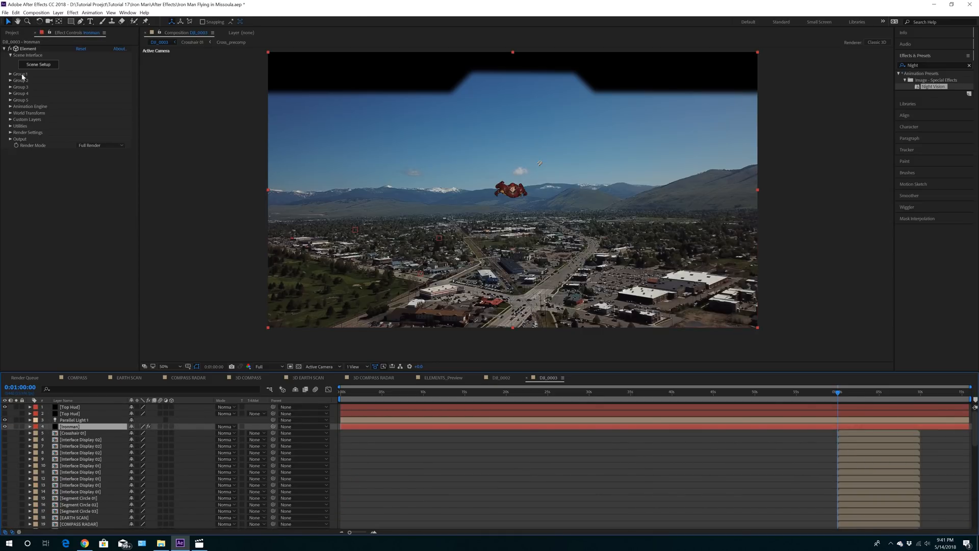
left_click(10, 113)
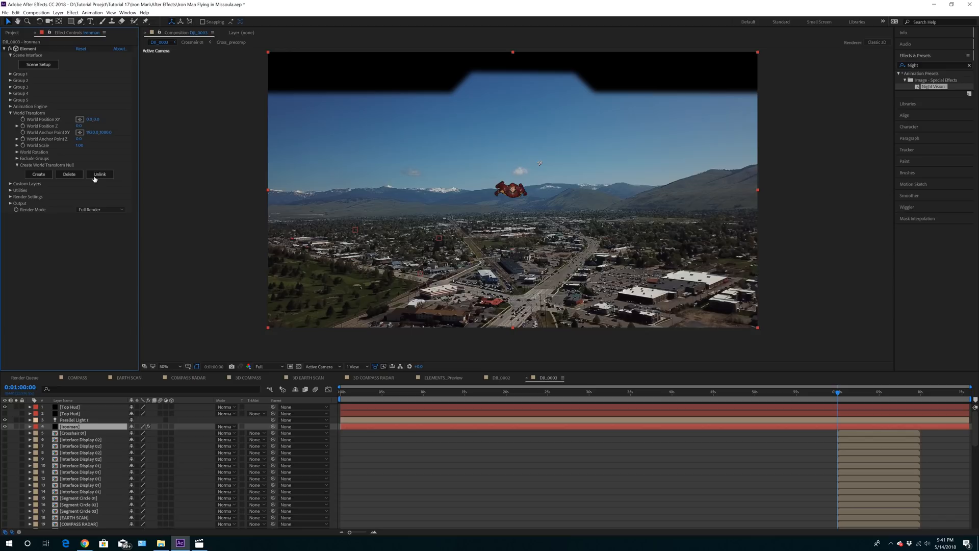
left_click(40, 175)
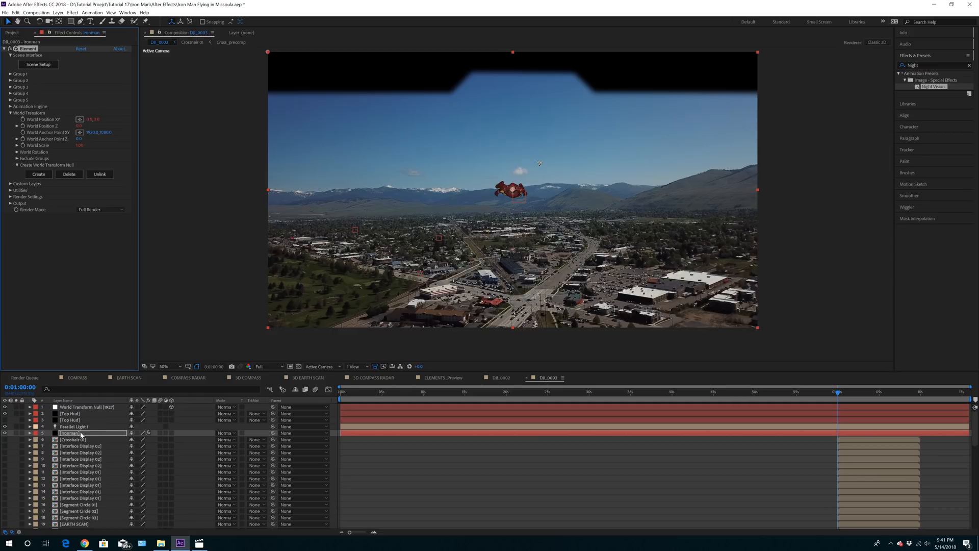
Move the world transform null directly above the Ironman layer and rename it Ironman Camera Null.
left_click_drag(87, 407, 86, 433)
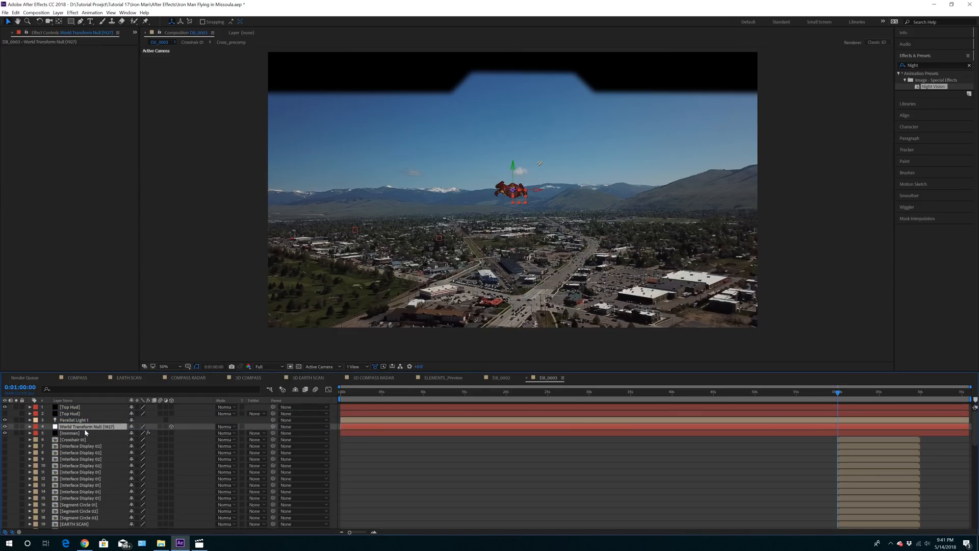
key("Return")
type("Ironman Camera Null")
key("Return")
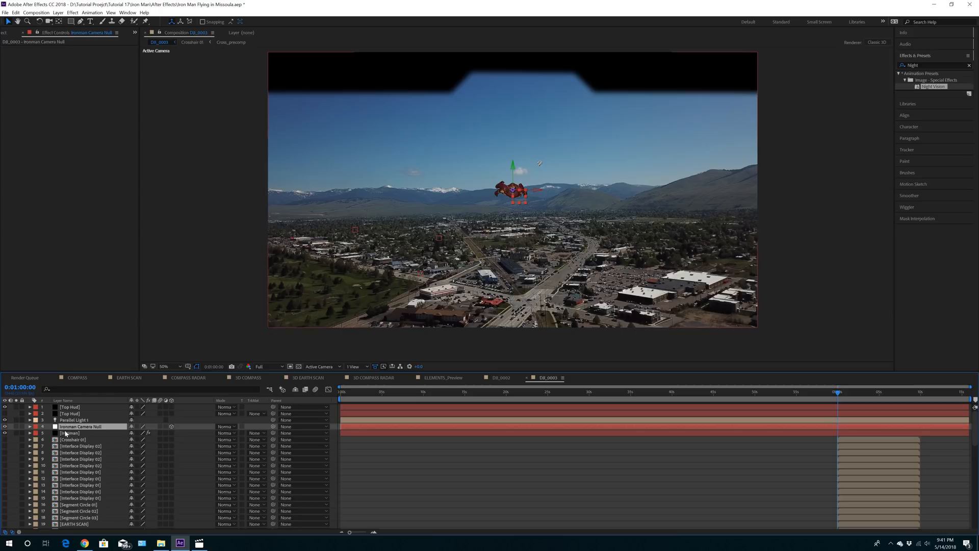
Reveal the Ironman Camera Null's transform properties and shift the null along Z toward the camera.
left_click(30, 427)
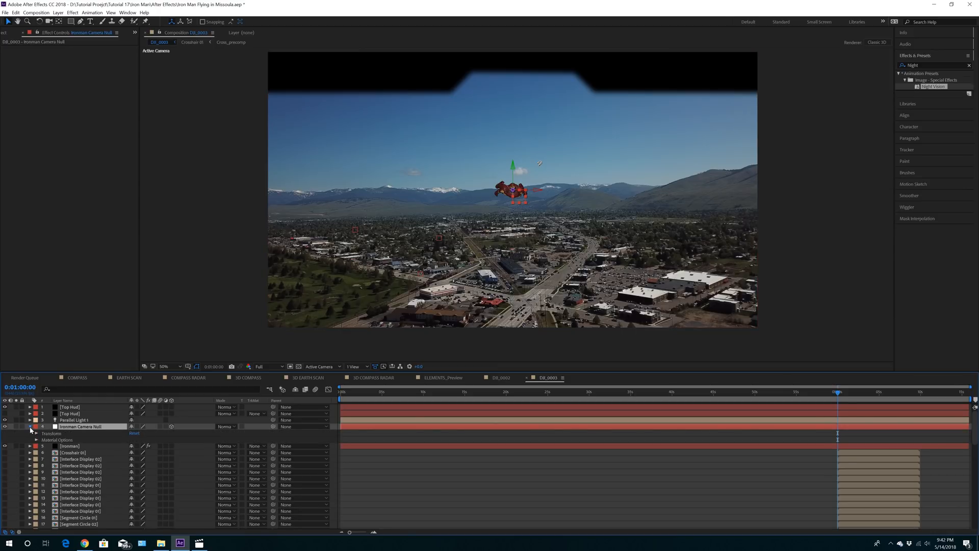
left_click(37, 433)
mouse_move(159, 448)
left_mouse_down()
mouse_move(140, 447)
mouse_move(171, 453)
mouse_move(150, 450)
left_mouse_up()
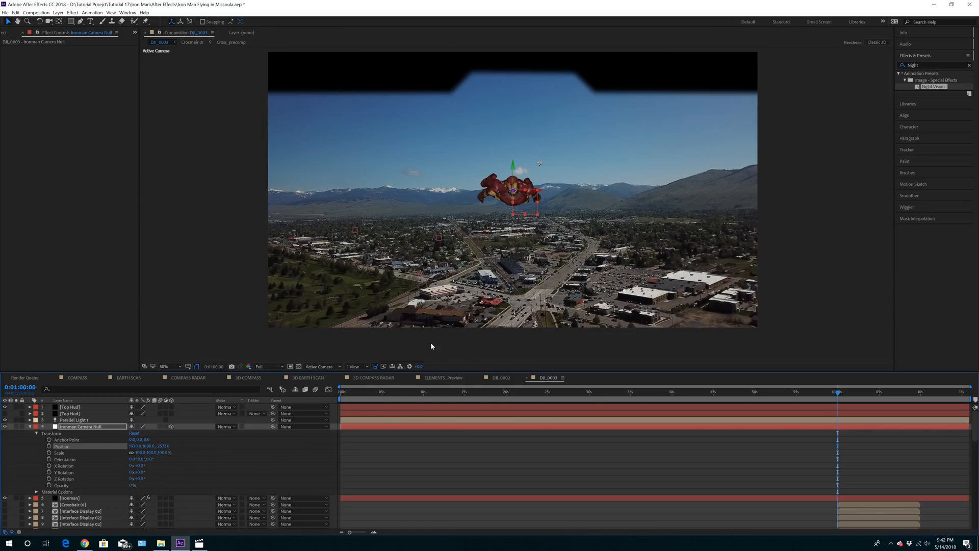
Show the composition in two views and reposition the Ironman Camera Null in depth using the Top view.
left_click(357, 366)
left_click(366, 382)
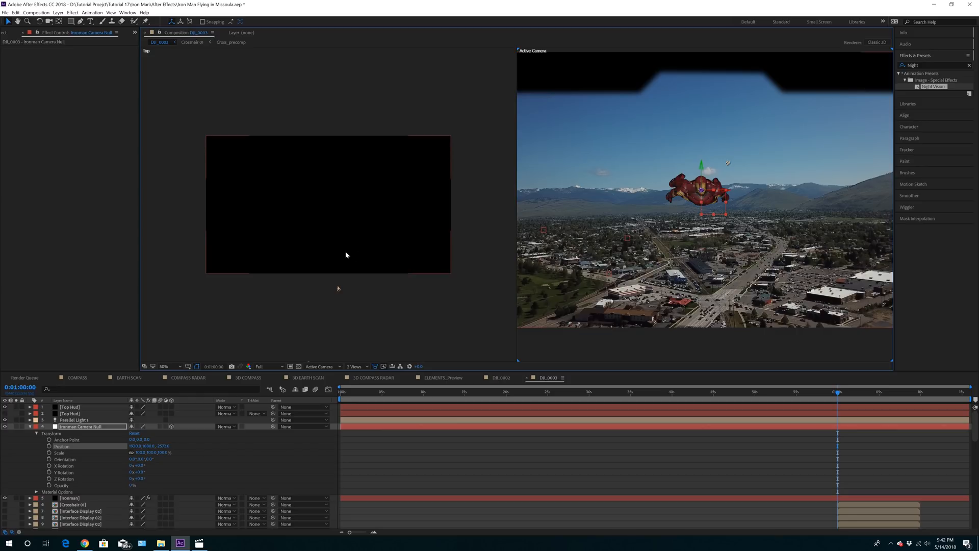
scroll(345, 255, "down", 3)
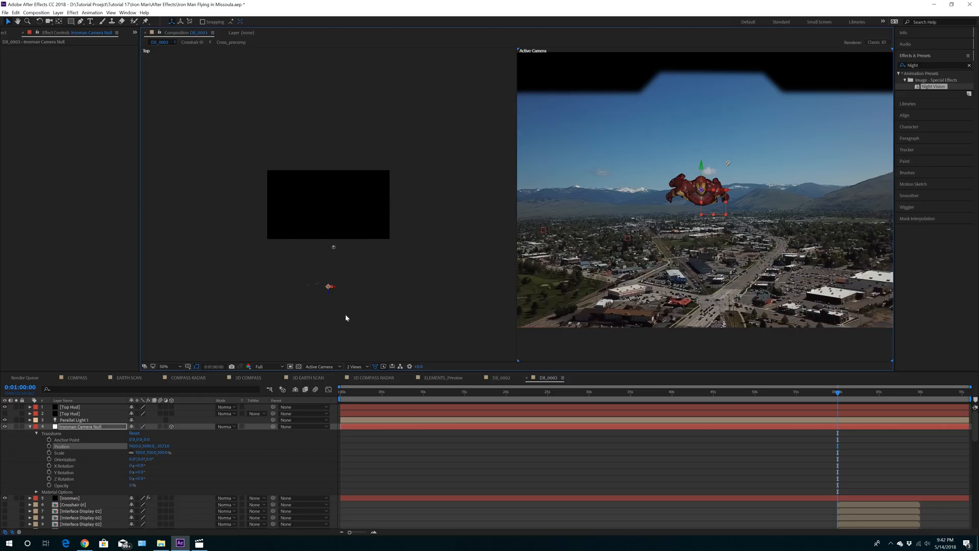
left_click(104, 426)
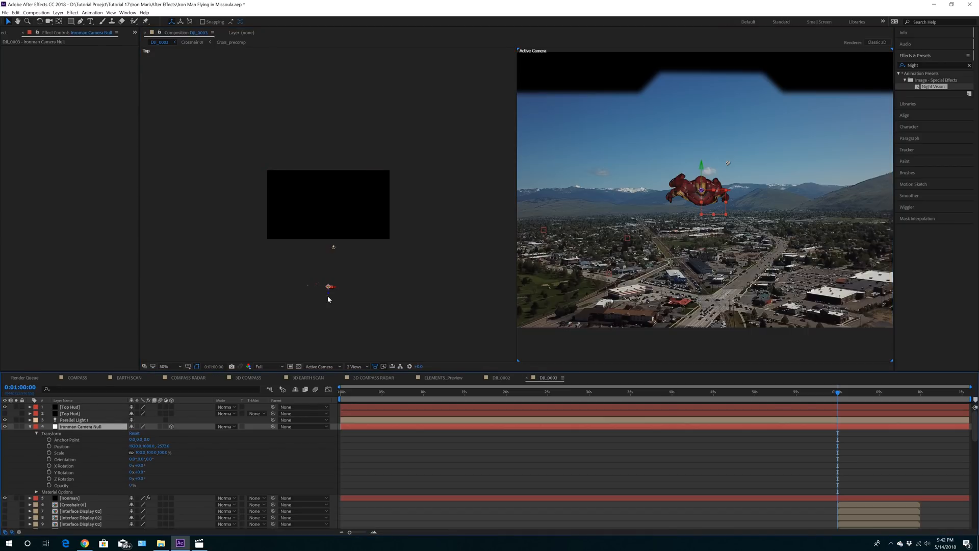
left_click_drag(330, 298, 332, 221)
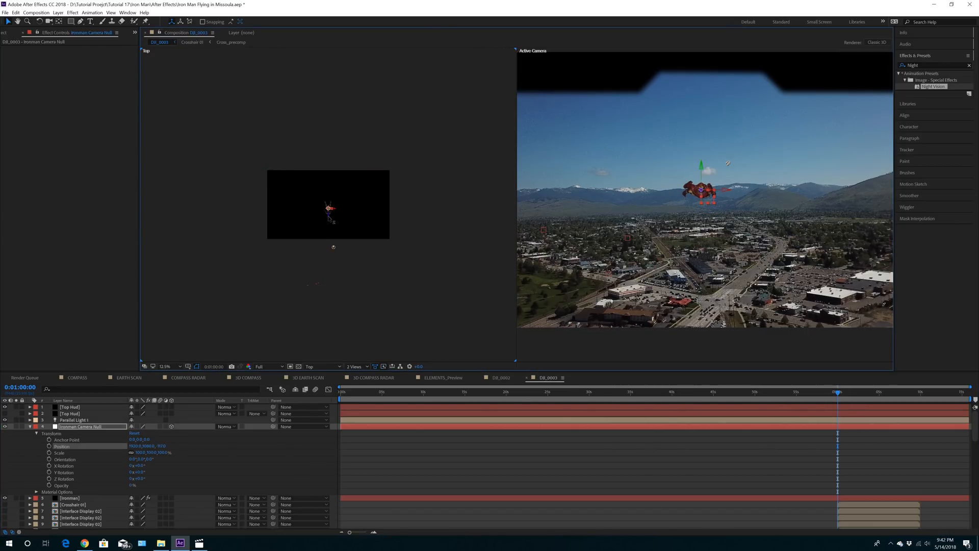
scroll(702, 273, "down", 1)
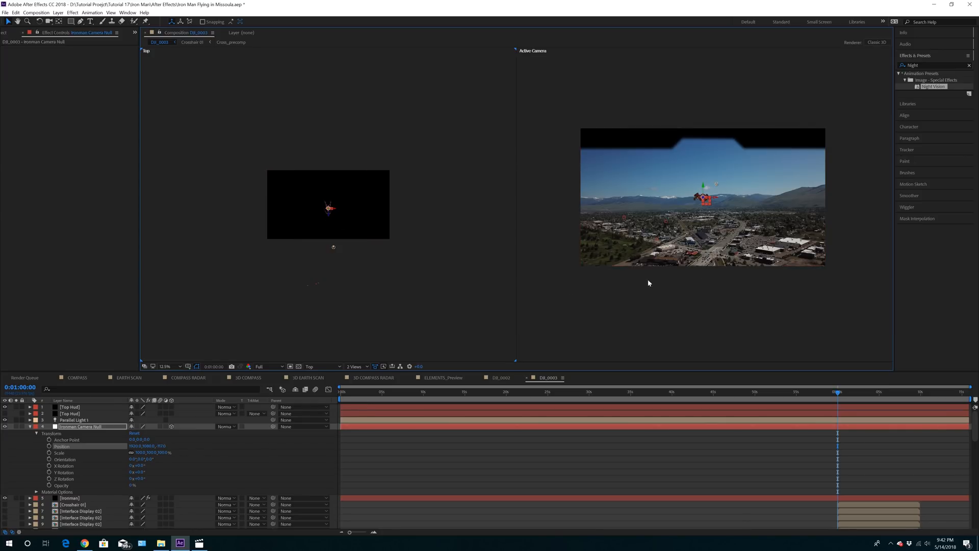
left_click_drag(329, 220, 333, 238)
Raise the Camera Far Plane in the camera cut-off render settings of the Ironman layer's Element effect.
left_click(71, 497)
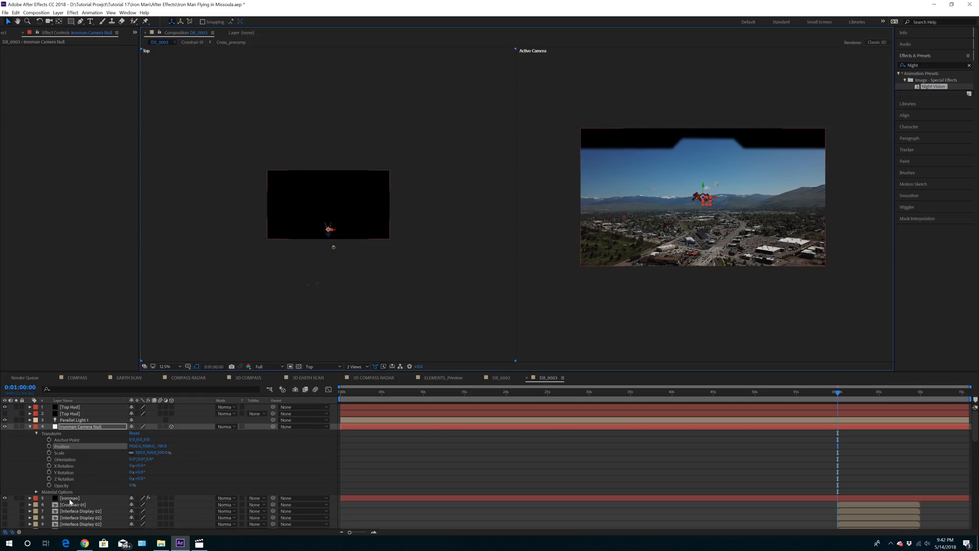
left_click(70, 498)
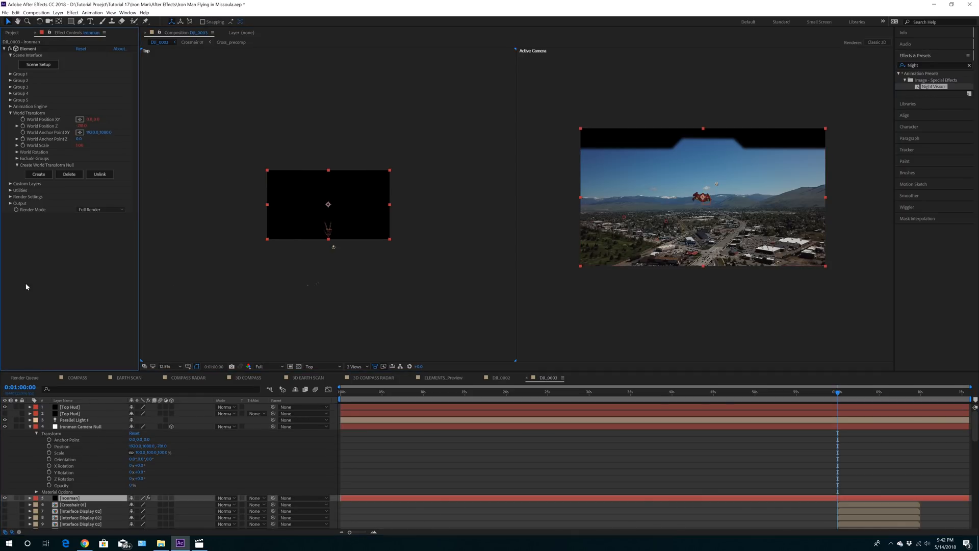
left_click(11, 197)
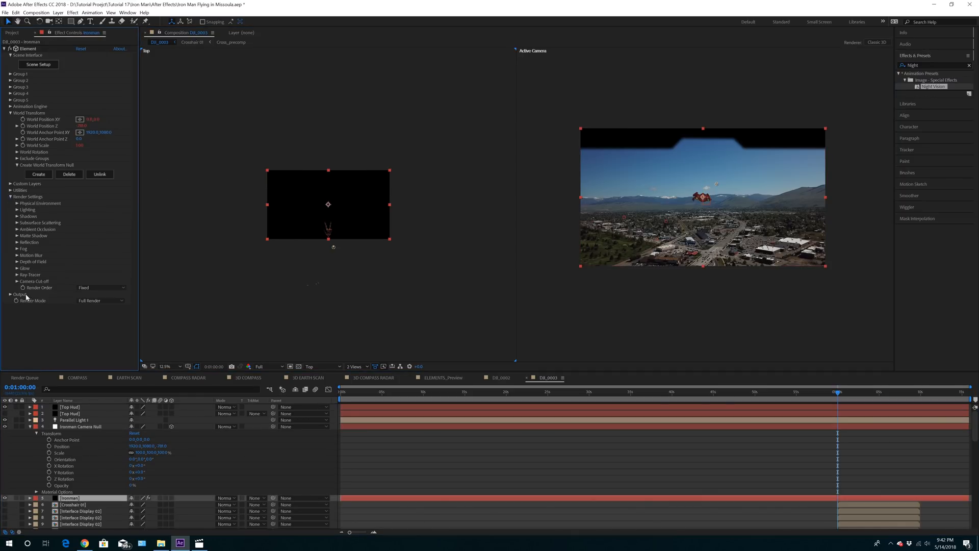
left_click(18, 282)
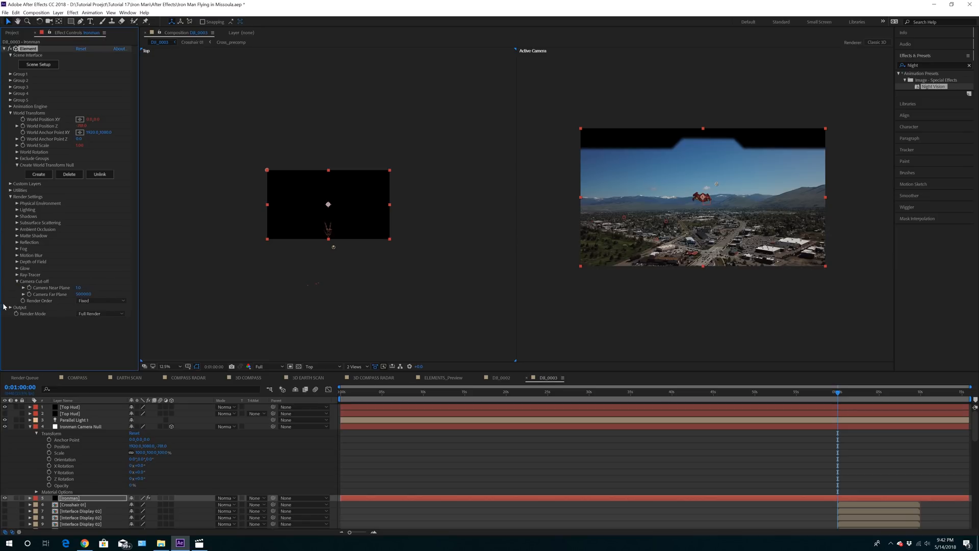
left_click(88, 295)
type("20")
left_click(85, 323)
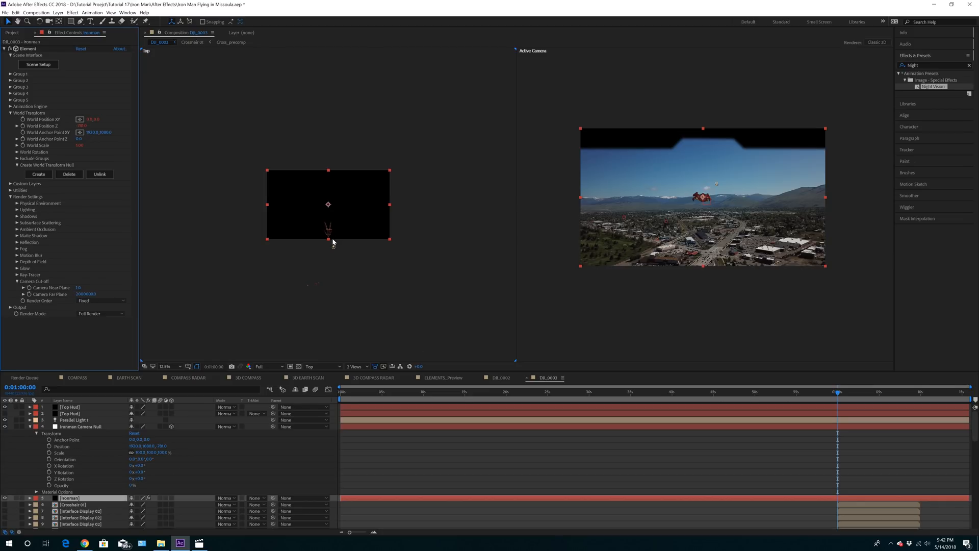
Bring the Ironman Camera Null much closer to the camera in depth and turn it about 180° around Y.
left_click(77, 426)
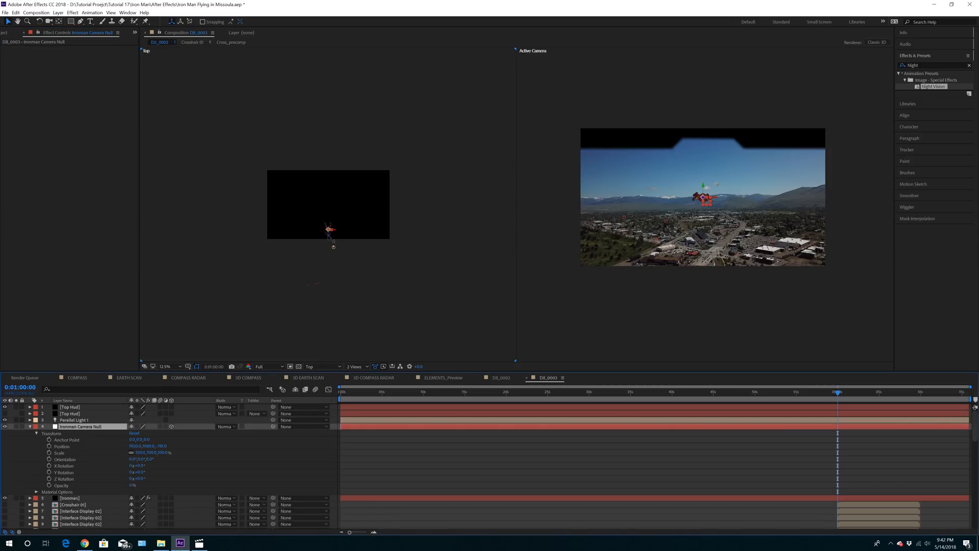
left_click_drag(329, 228, 329, 327)
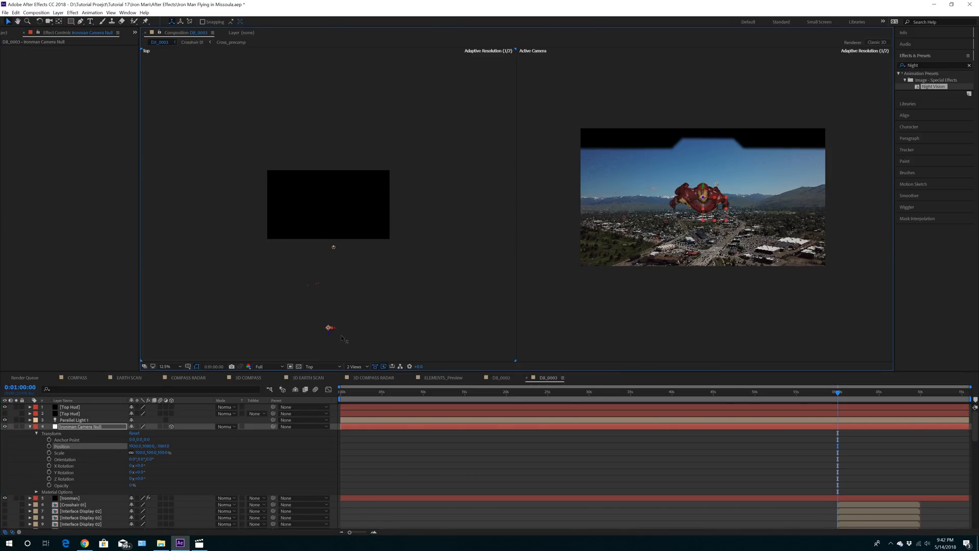
left_click_drag(137, 472, 202, 465)
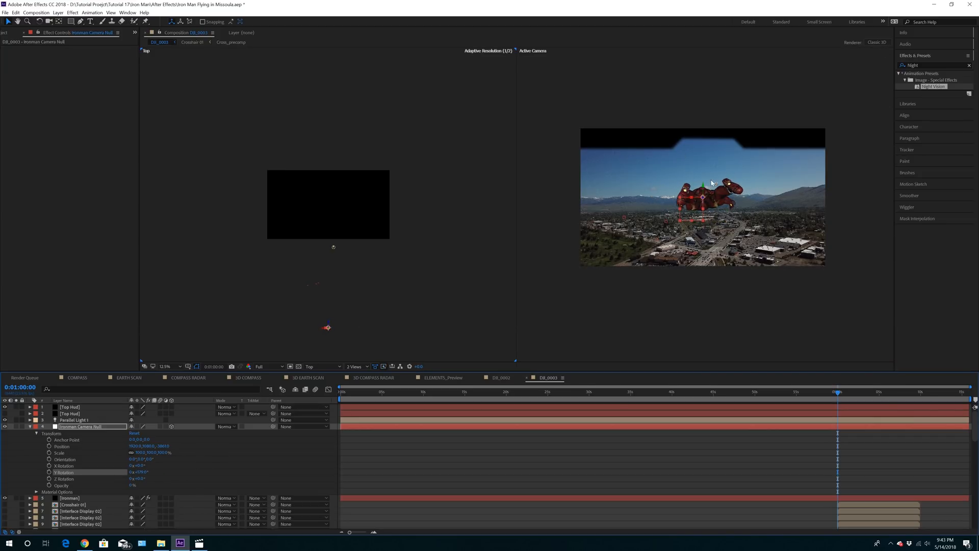
Move the Ironman Camera Null still closer to the camera and raise it above the frame, out of shot.
left_click_drag(704, 204, 712, 180)
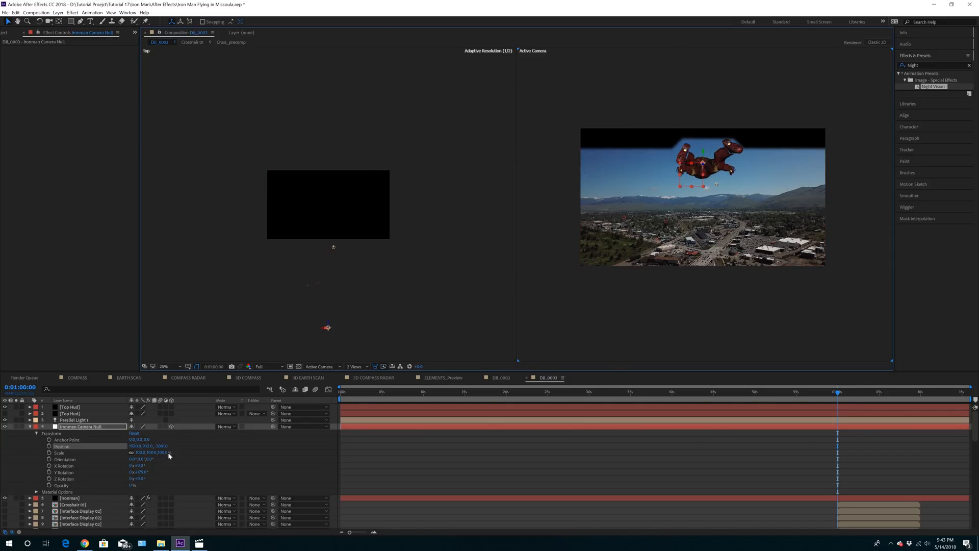
left_click_drag(328, 325, 330, 347)
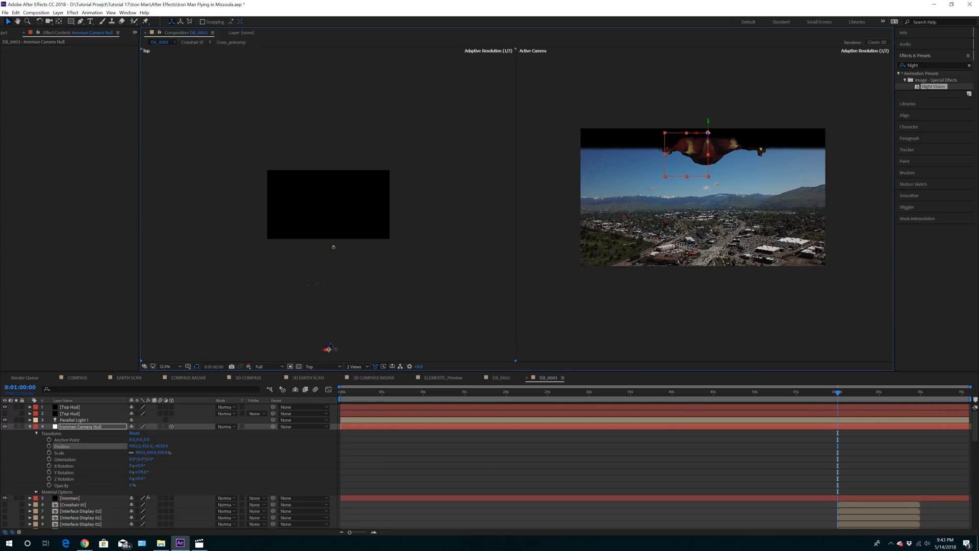
left_click_drag(708, 124, 709, 75)
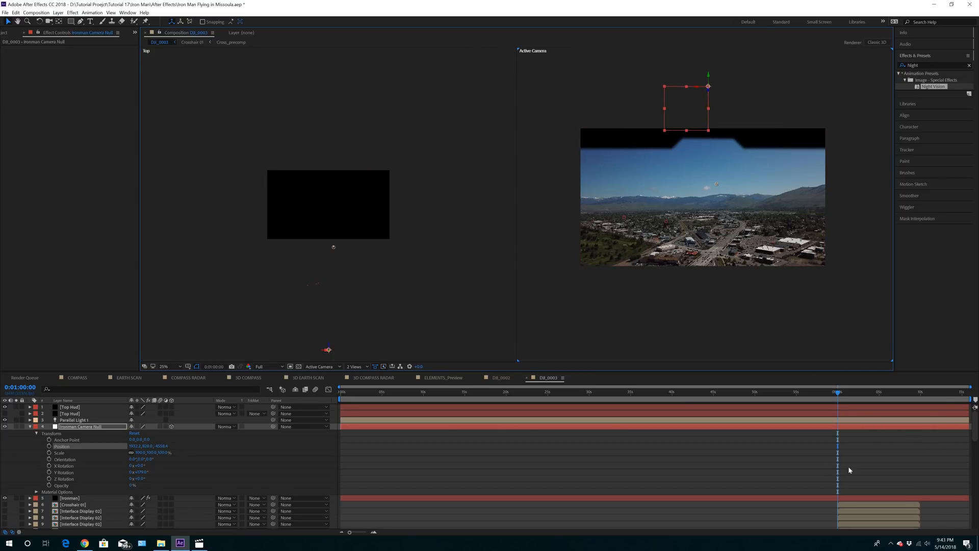
Start keyframing the Ironman Camera Null's position at 0:01:00:00.
left_click(374, 532)
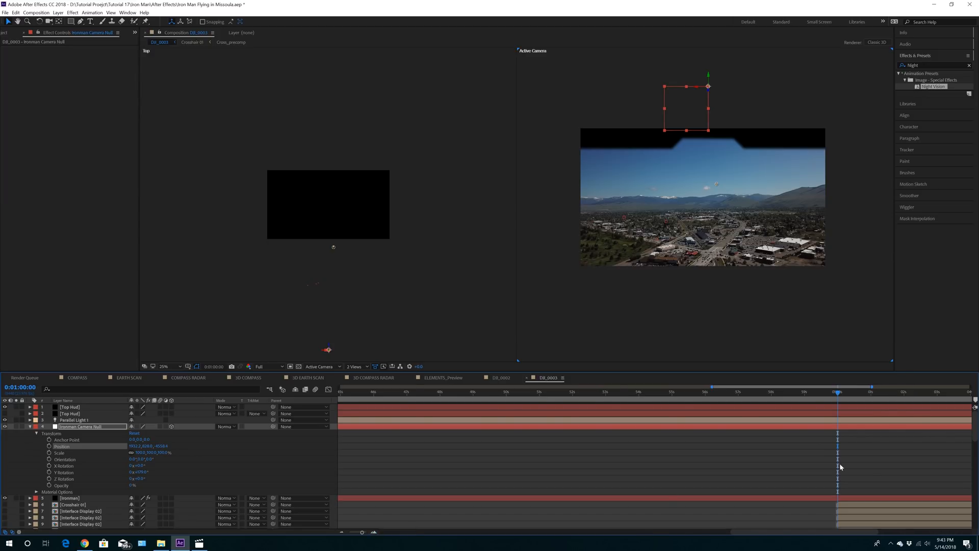
mouse_move(844, 396)
left_mouse_down()
mouse_move(870, 404)
mouse_move(846, 408)
left_mouse_up()
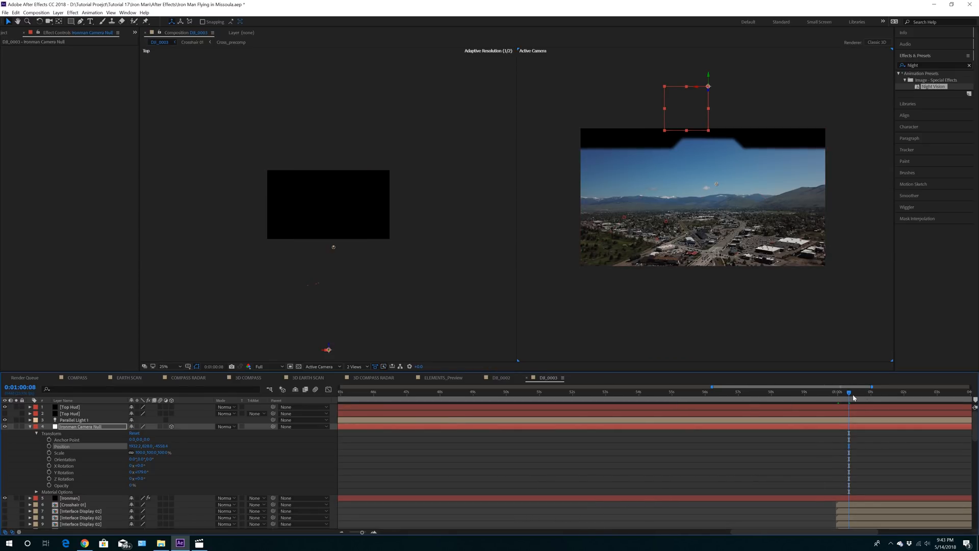
left_click_drag(849, 397, 838, 401)
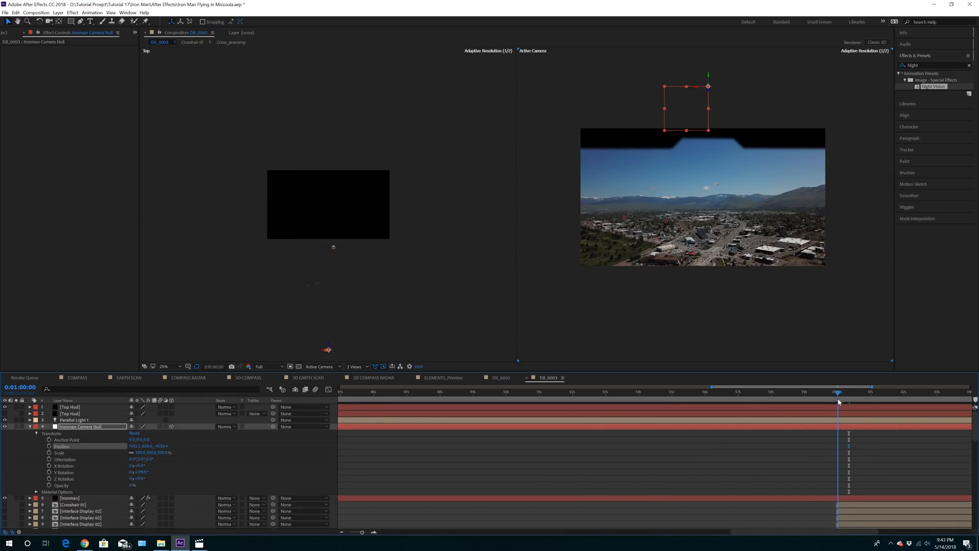
left_click(49, 446)
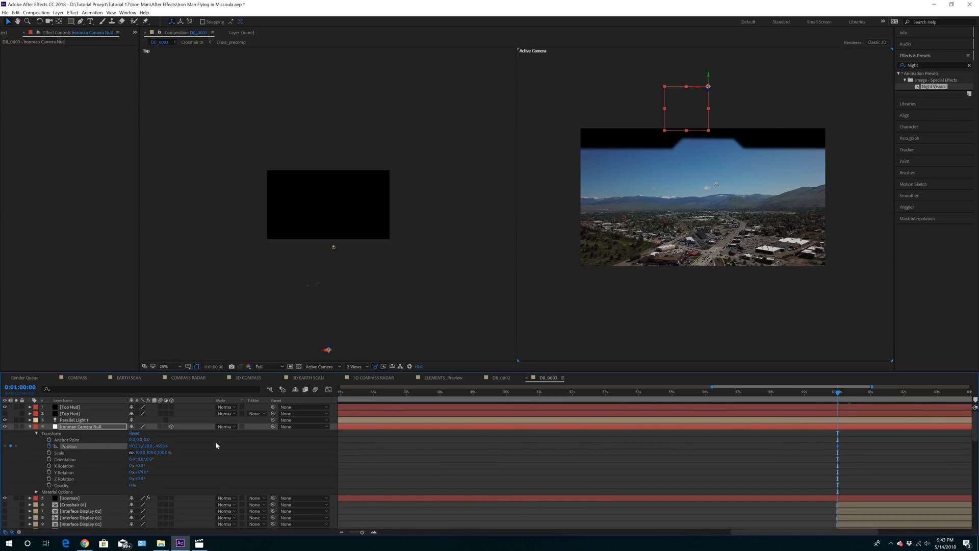
At 0:01:00:08, keyframe the Ironman Camera Null far beyond the layers in depth so it recedes to the horizon.
left_click_drag(838, 398, 849, 398)
left_click_drag(329, 349, 336, 63)
scroll(388, 246, "down", 3)
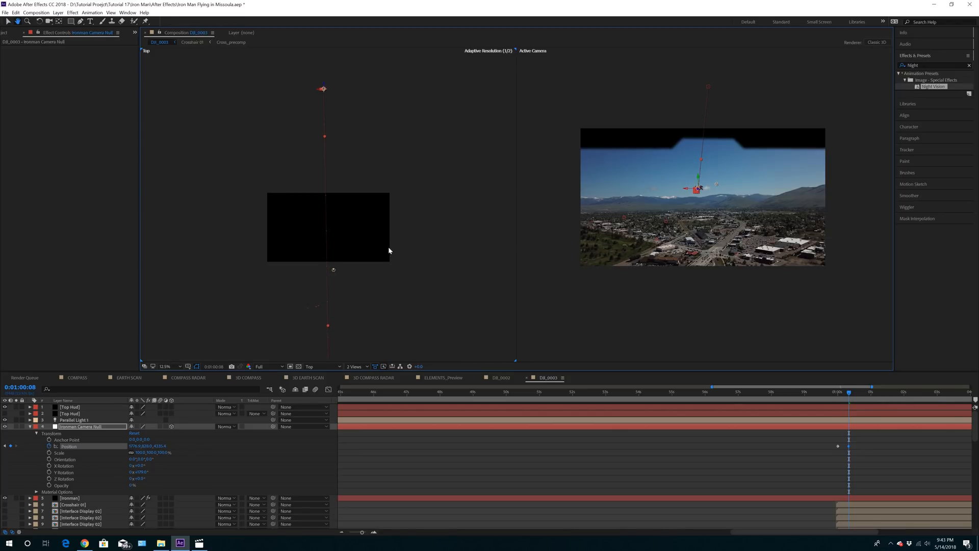
left_click_drag(327, 199, 331, 78)
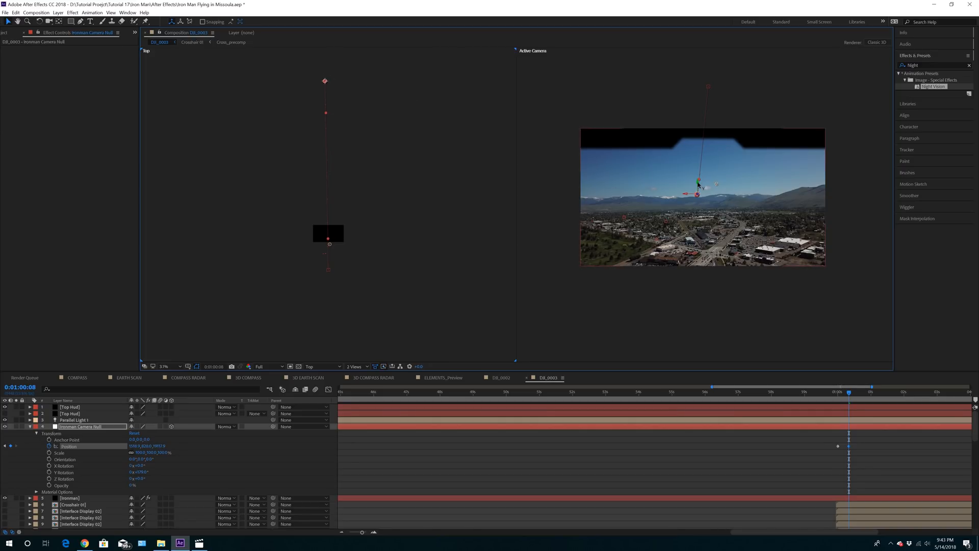
left_click_drag(698, 184, 703, 4)
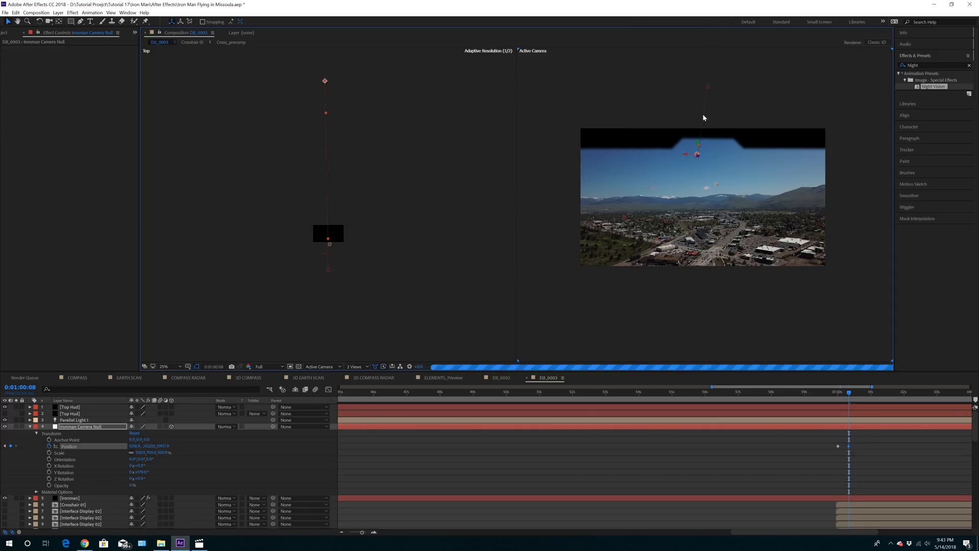
left_click_drag(697, 143, 699, 13)
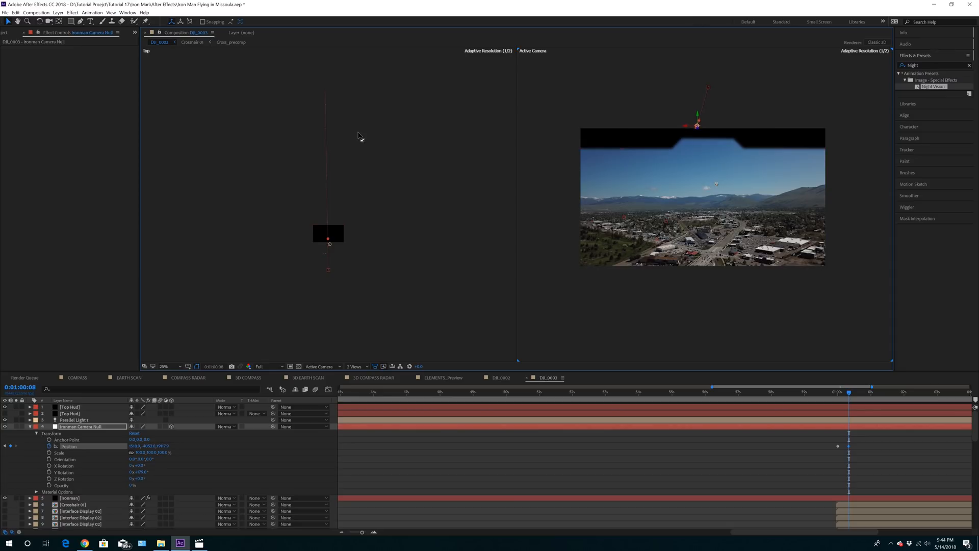
left_click(16, 13)
left_click(19, 23)
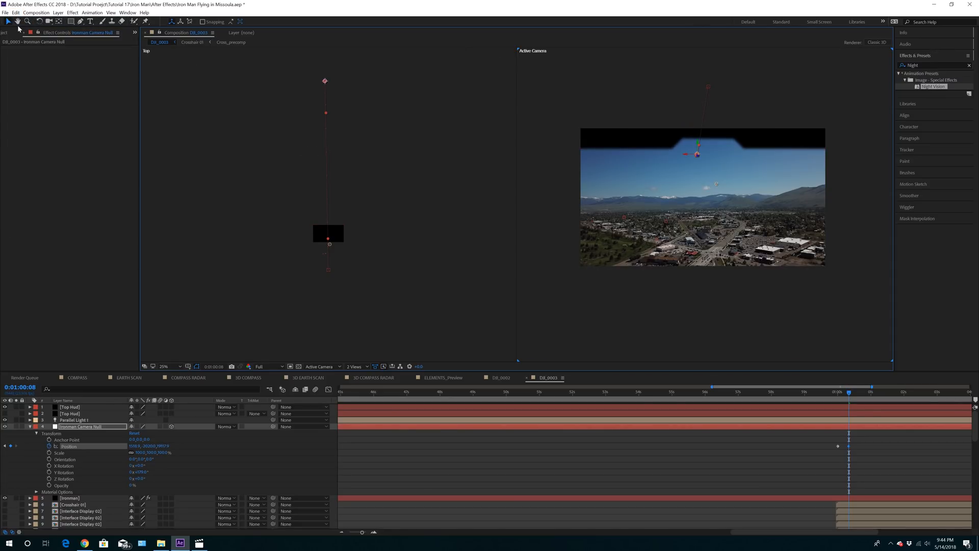
left_click(15, 12)
left_click(21, 22)
At 0:01:00:15, keyframe the distant Ironman Camera Null above the frame so Iron Man flies up out of view.
left_click(858, 393)
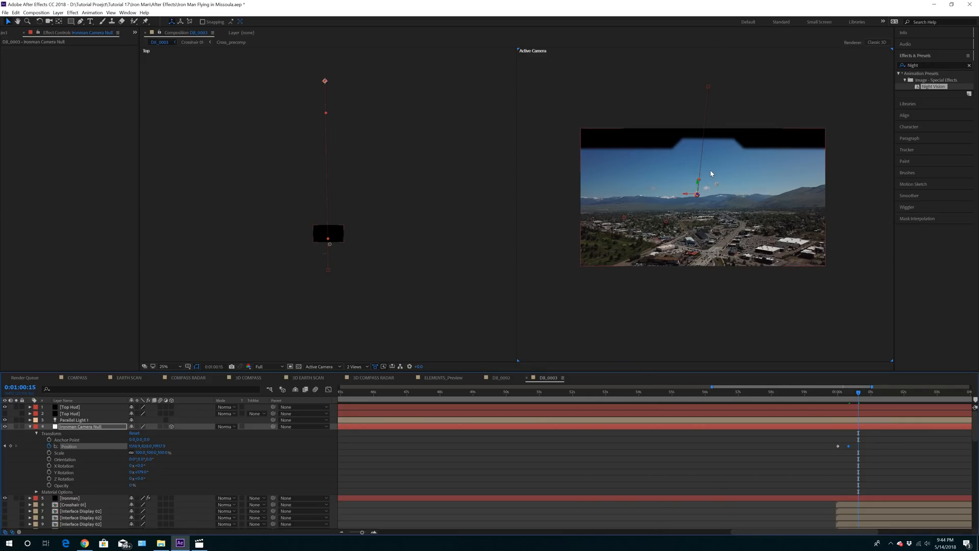
left_click_drag(698, 184, 699, 67)
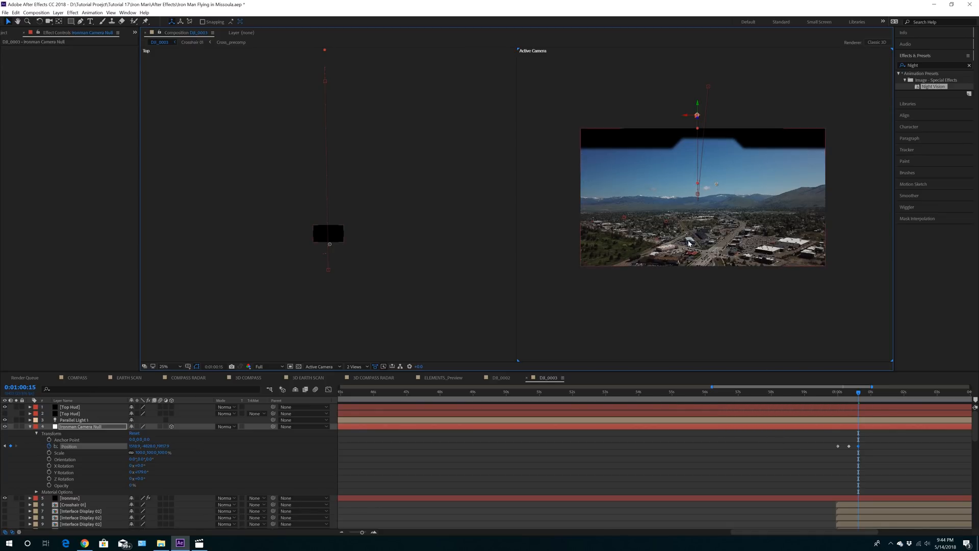
left_click_drag(689, 116, 694, 116)
Reduce the preview resolution to Quarter and play the Iron Man flight from 0:01:00:00.
left_click(268, 366)
left_click(267, 408)
scroll(734, 326, "up", 2)
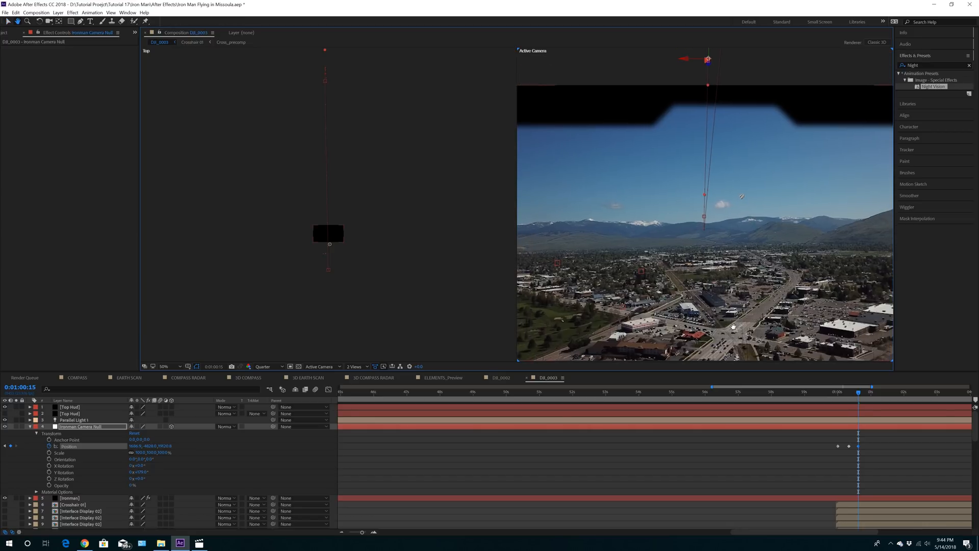
left_click_drag(860, 394, 838, 396)
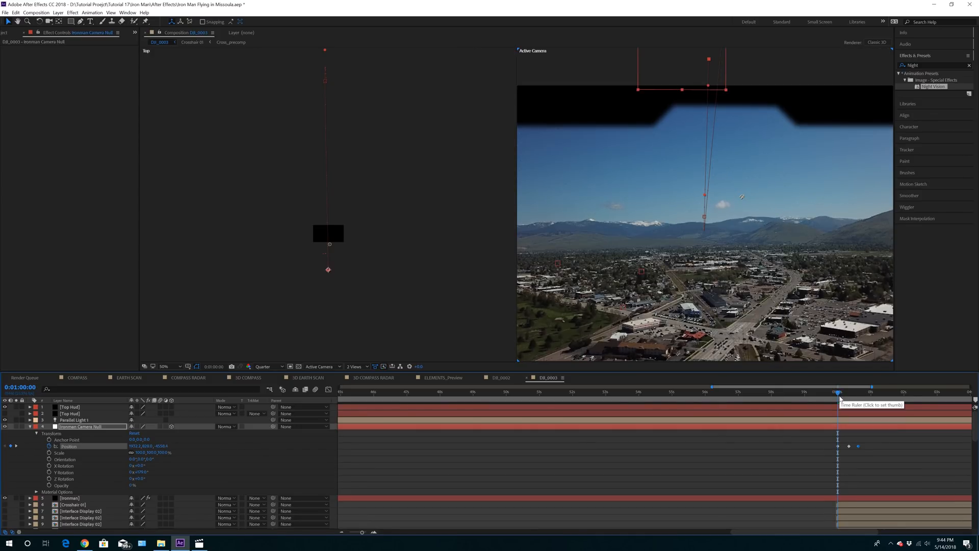
key("space")
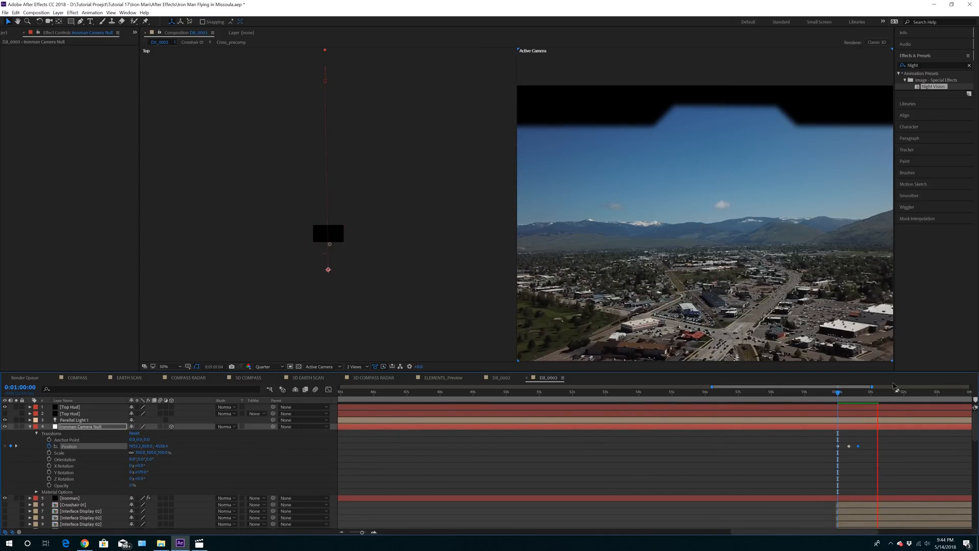
Inspect the Iron Man flight at 0:01:00:08 and 0:01:00:03, with the null deselected.
left_click_drag(839, 396, 849, 394)
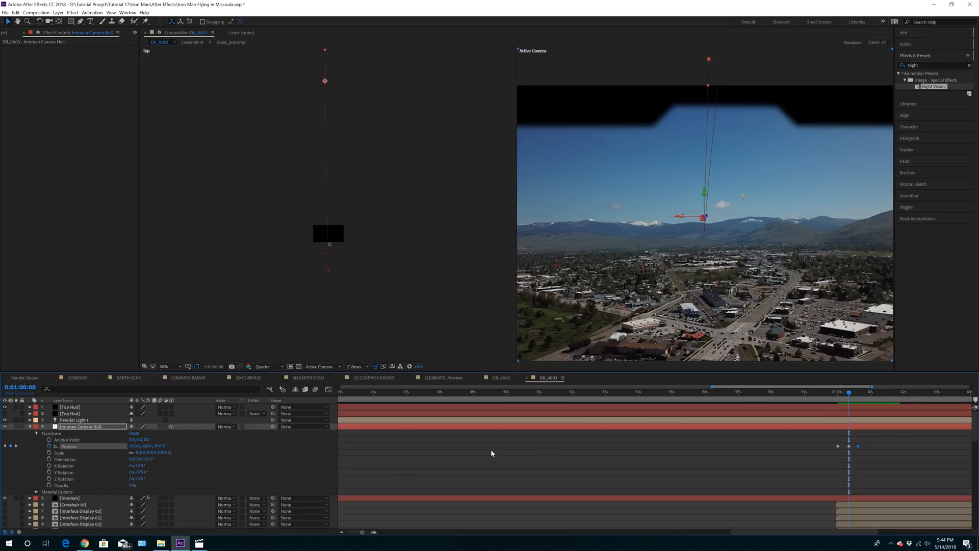
left_click_drag(847, 396, 840, 397)
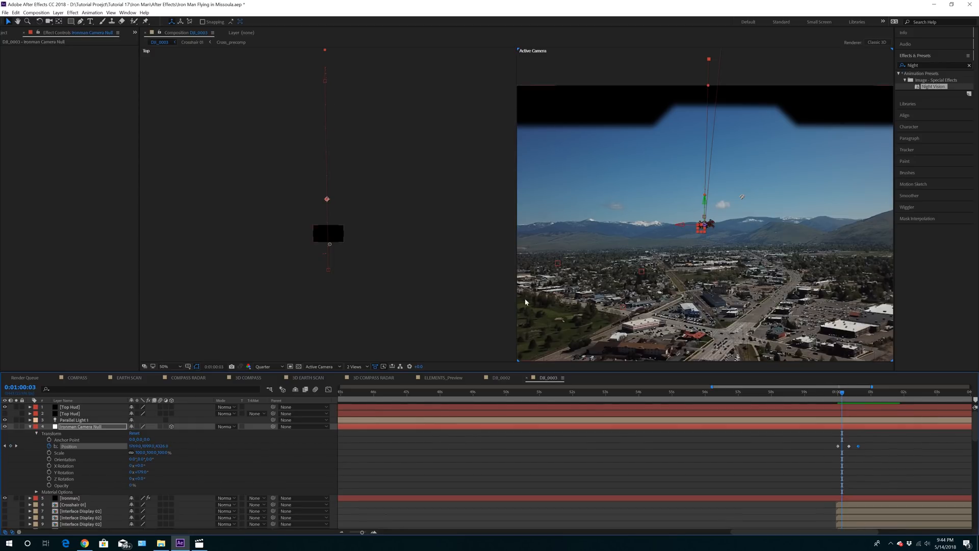
left_click(601, 65)
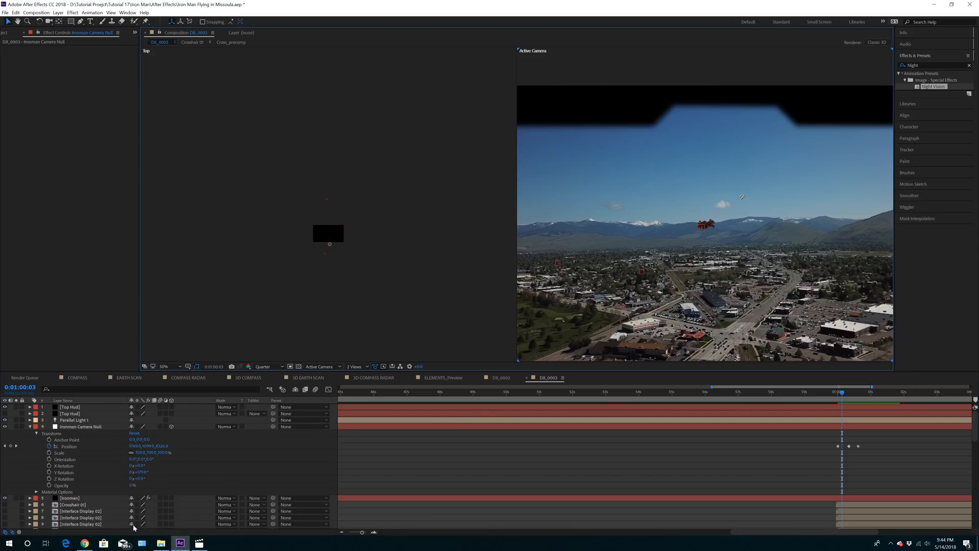
Test the Ironman Camera Null's Z and X rotation, then reset both to 0°.
left_click_drag(143, 480, 145, 479)
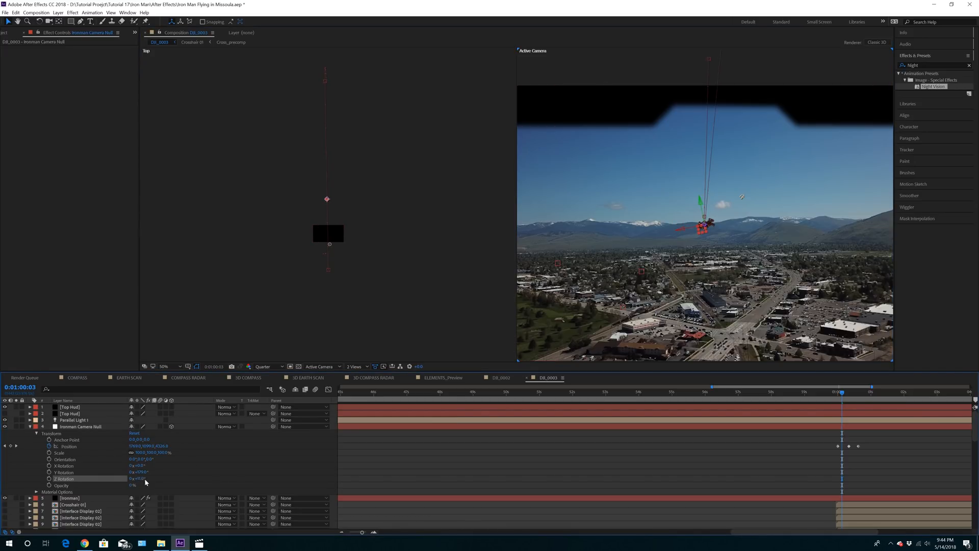
left_click(139, 480)
type("0")
key("Return")
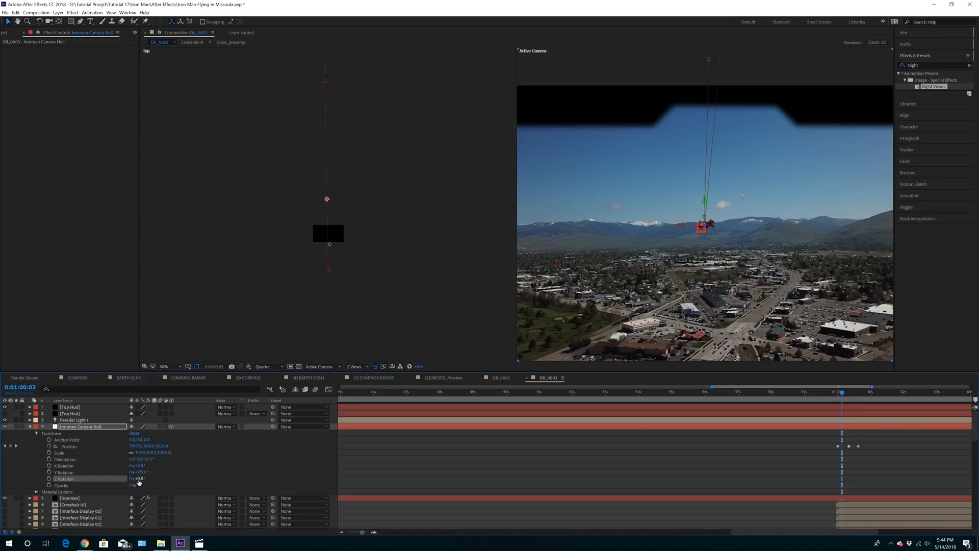
left_click_drag(141, 466, 150, 465)
left_click(140, 466)
type("0")
key("Return")
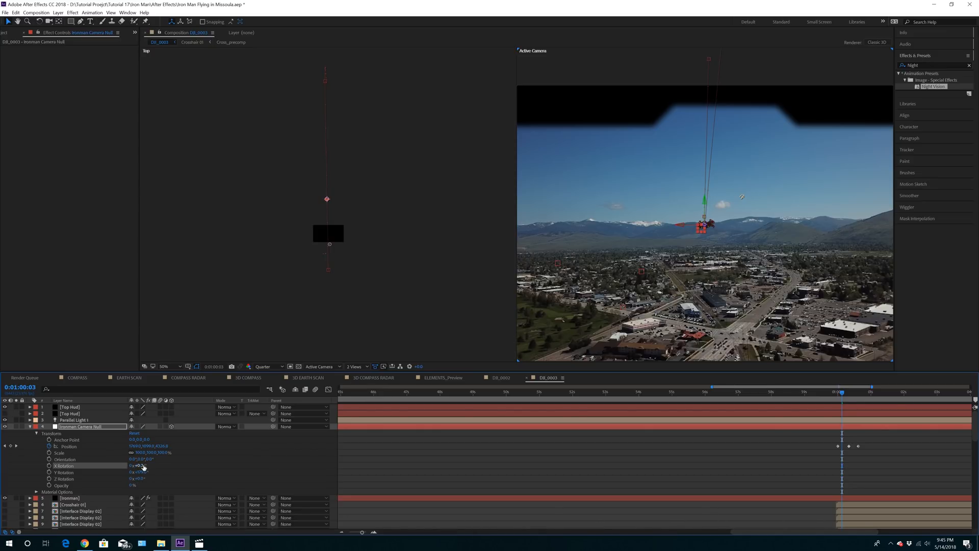
Keyframe the Ironman Camera Null's X Rotation from 0° at 0:01:00:08 to 78° at 0:01:00:15 so Iron Man pitches upward.
left_click_drag(842, 394, 849, 394)
left_click(50, 465)
left_click_drag(850, 397, 854, 397)
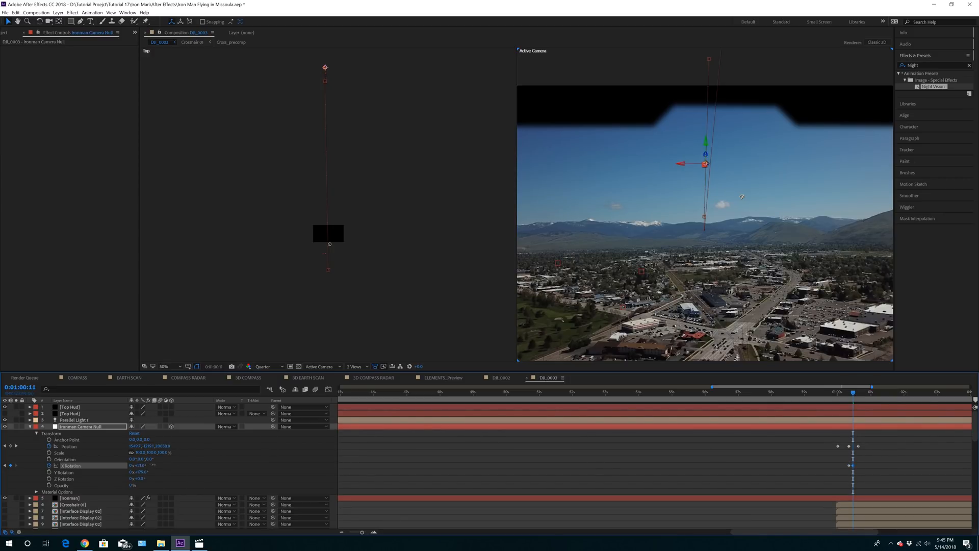
left_click_drag(163, 463, 170, 464)
left_click_drag(853, 465, 859, 465)
Play the Iron Man flight from 0:00:59:23 and check the pitched exit around 0:01:00:14.
left_click_drag(853, 393, 859, 400)
left_click_drag(860, 392, 836, 408)
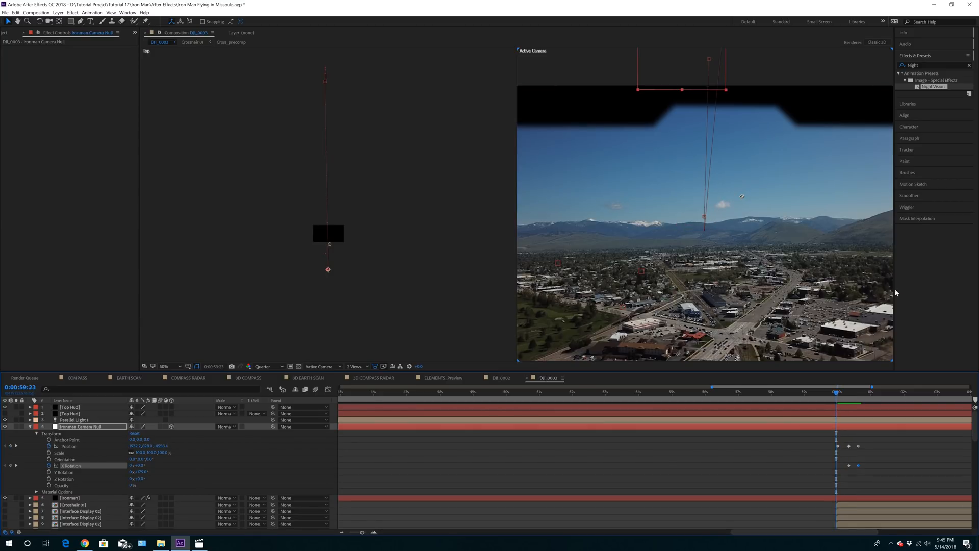
key("space")
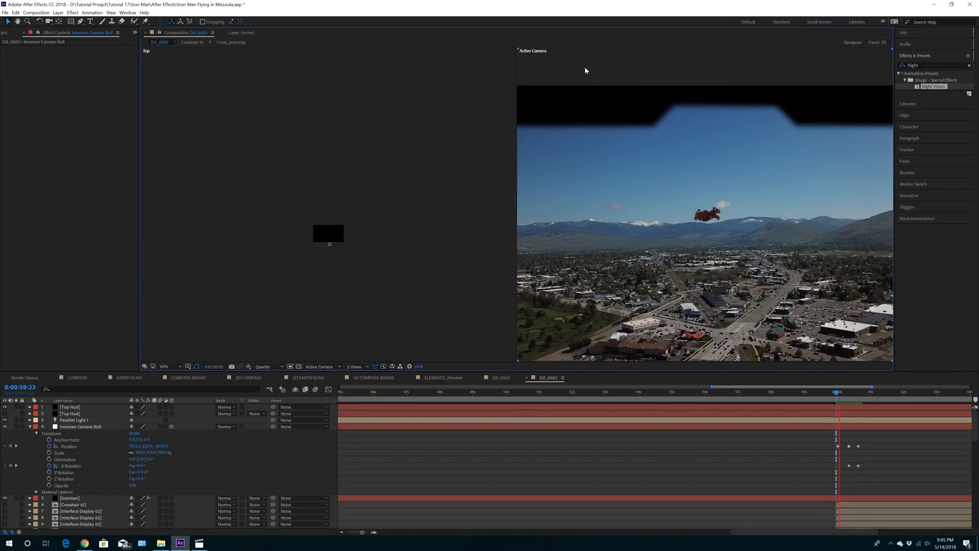
key("space")
left_click_drag(836, 394, 858, 388)
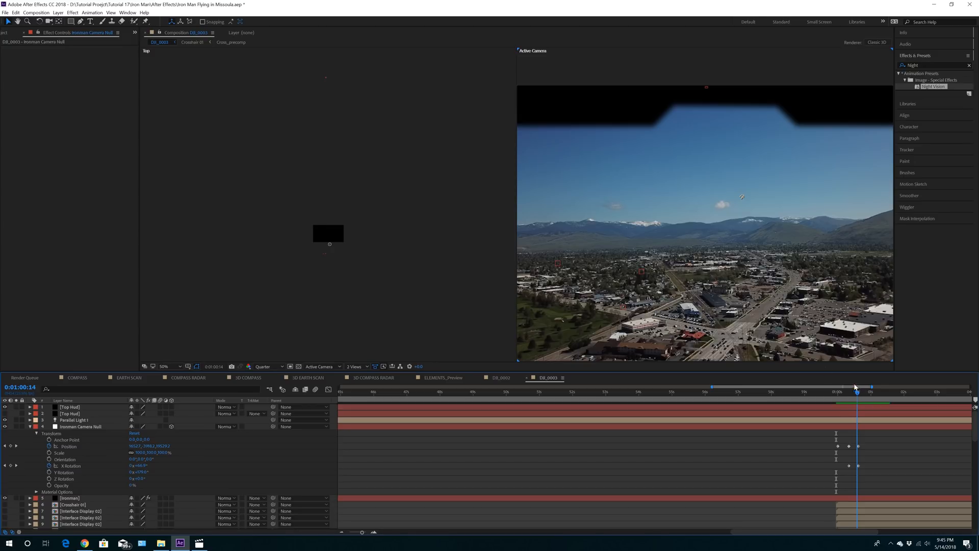
Switch the composition to the 1 View layout and check Iron Man's exit between 0:01:00:12 and 0:01:00:15.
left_click(351, 367)
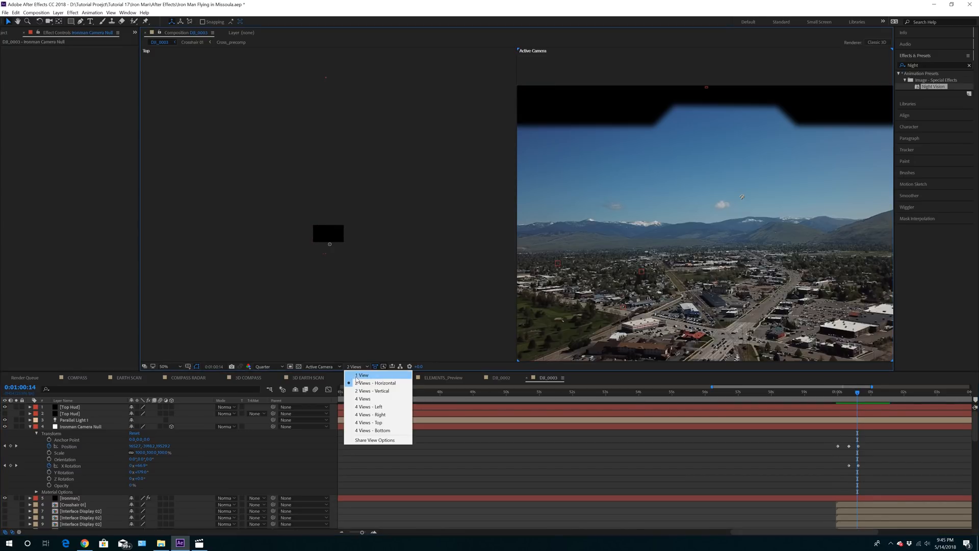
left_click(363, 375)
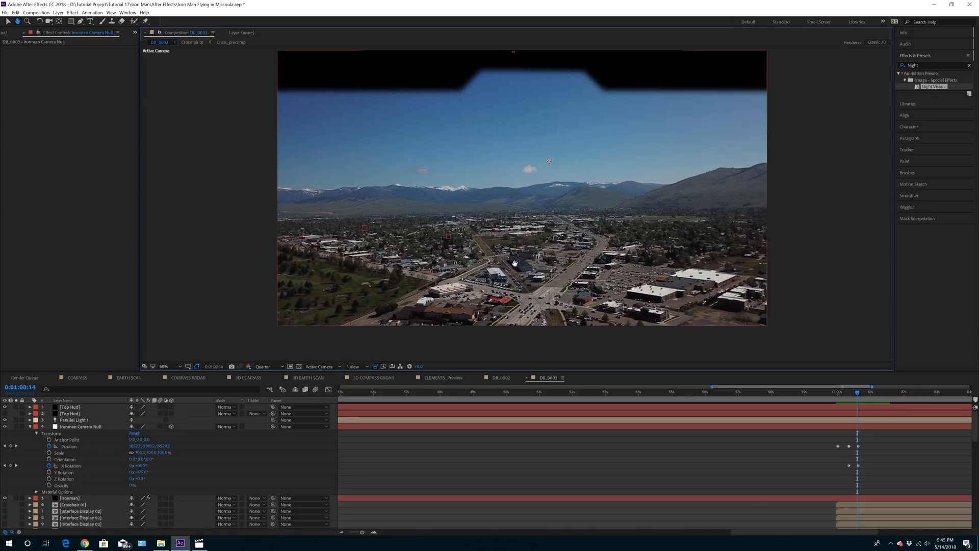
mouse_move(855, 394)
left_mouse_down()
mouse_move(837, 403)
mouse_move(854, 393)
left_mouse_up()
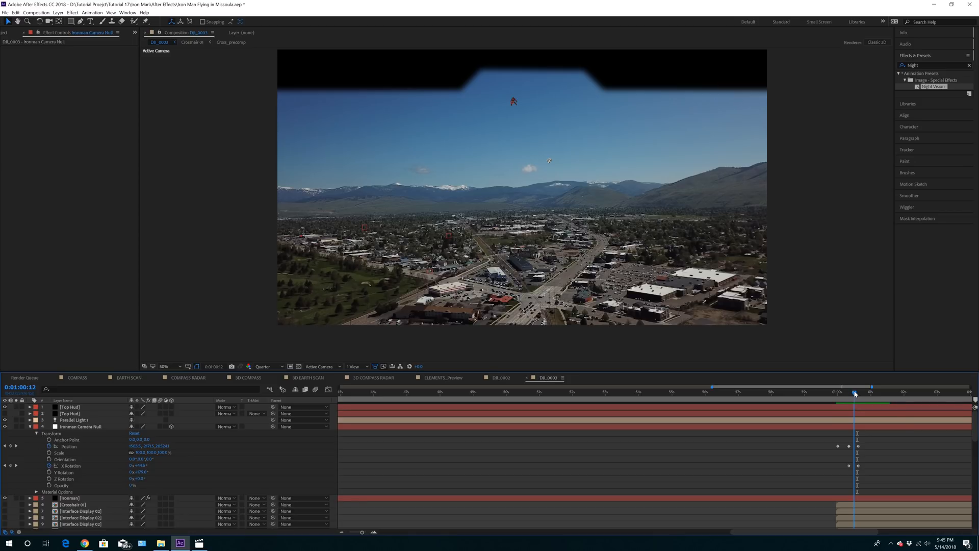
mouse_move(855, 393)
left_mouse_down()
mouse_move(839, 401)
mouse_move(858, 395)
left_mouse_up()
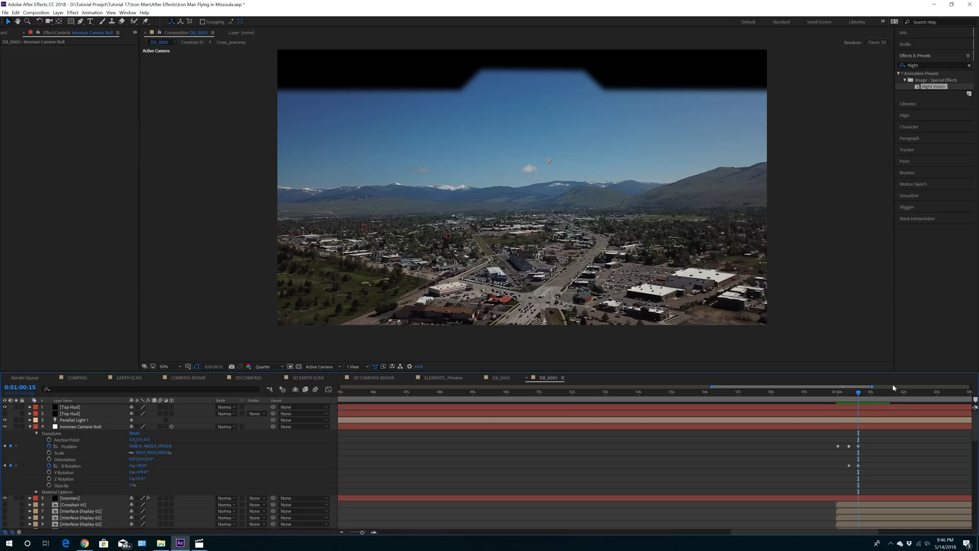
At 0:01:00:01, make all the hidden HUD element layers and the second Top Hud layer visible.
left_click_drag(859, 395, 838, 402)
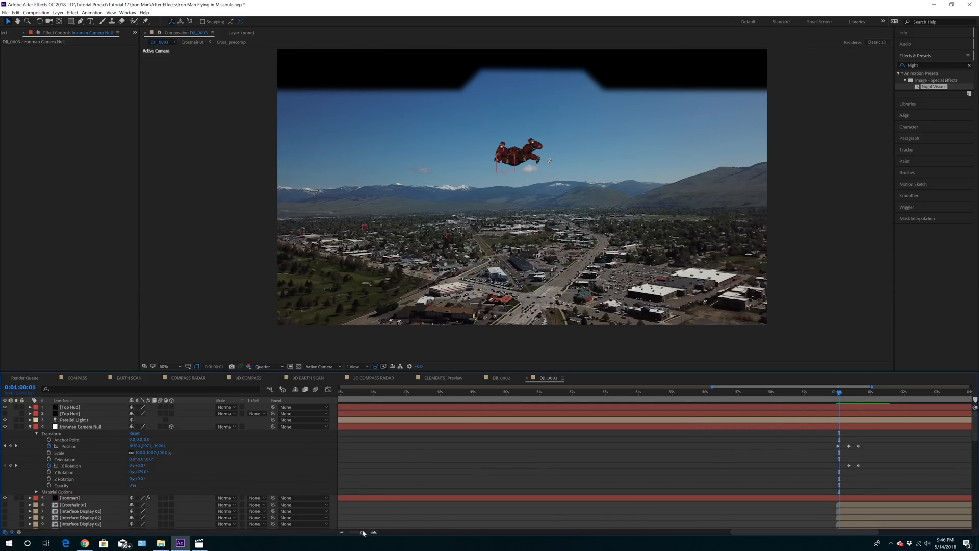
left_click(341, 532)
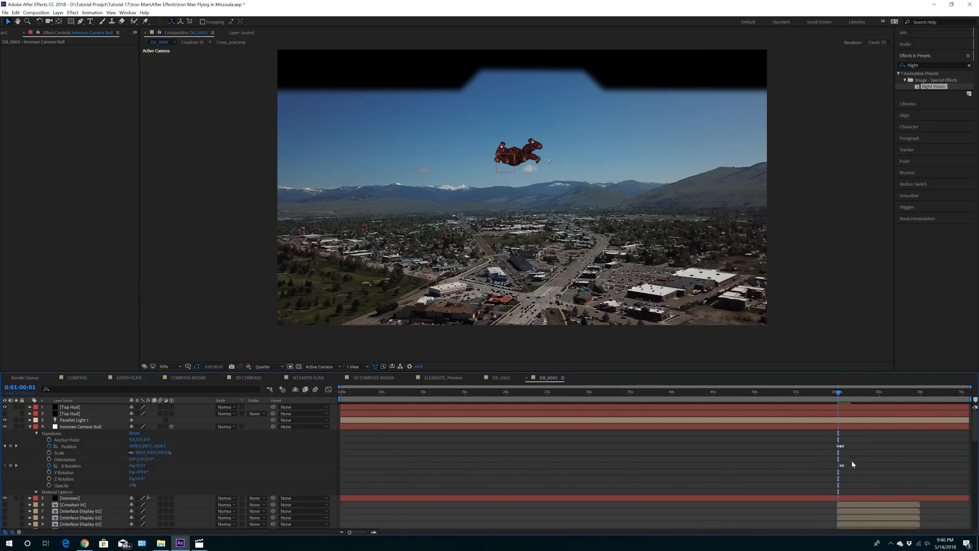
scroll(753, 460, "down", 3)
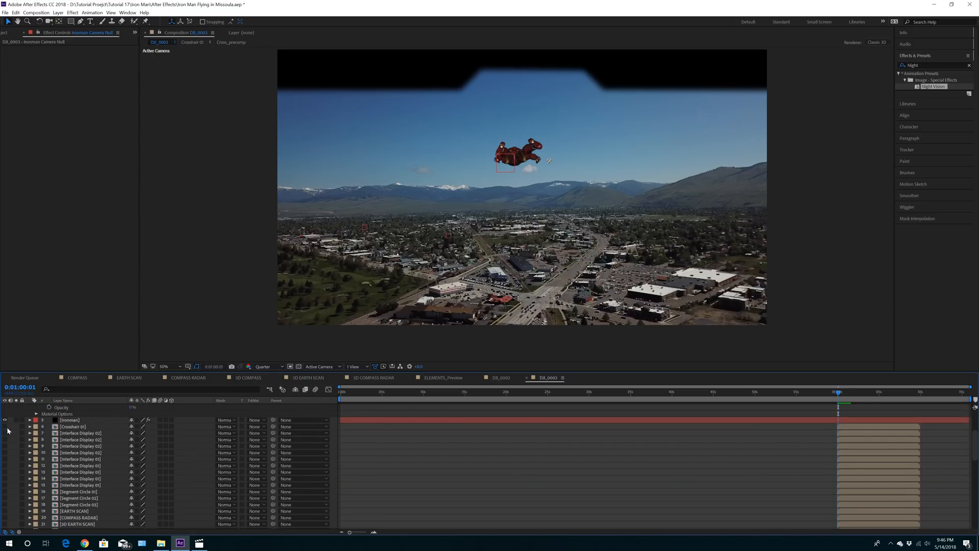
left_click_drag(6, 427, 9, 527)
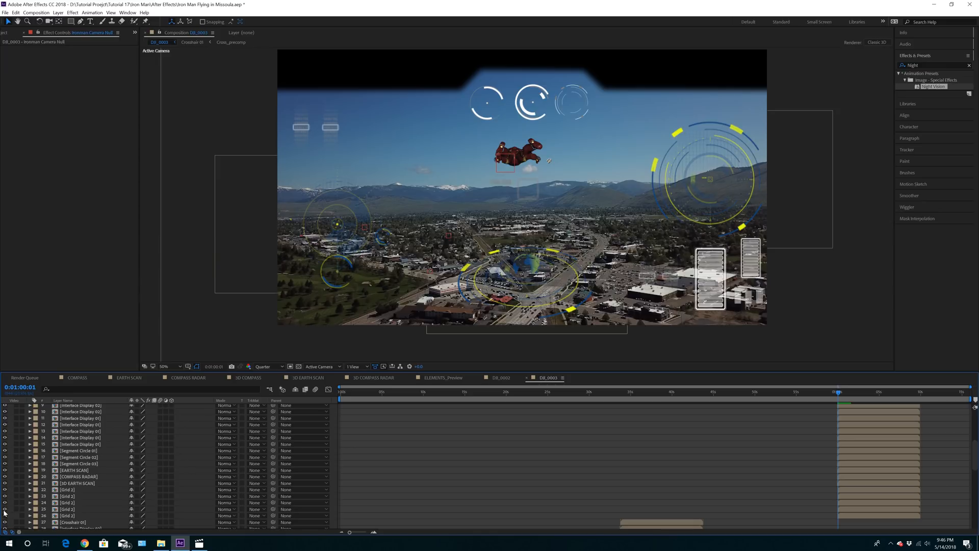
scroll(76, 443, "up", 6)
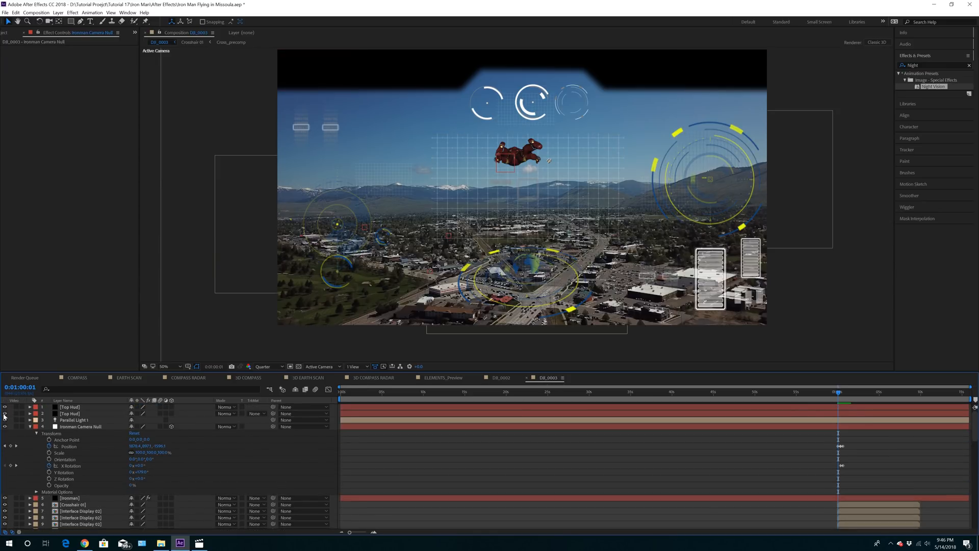
left_click(200, 337)
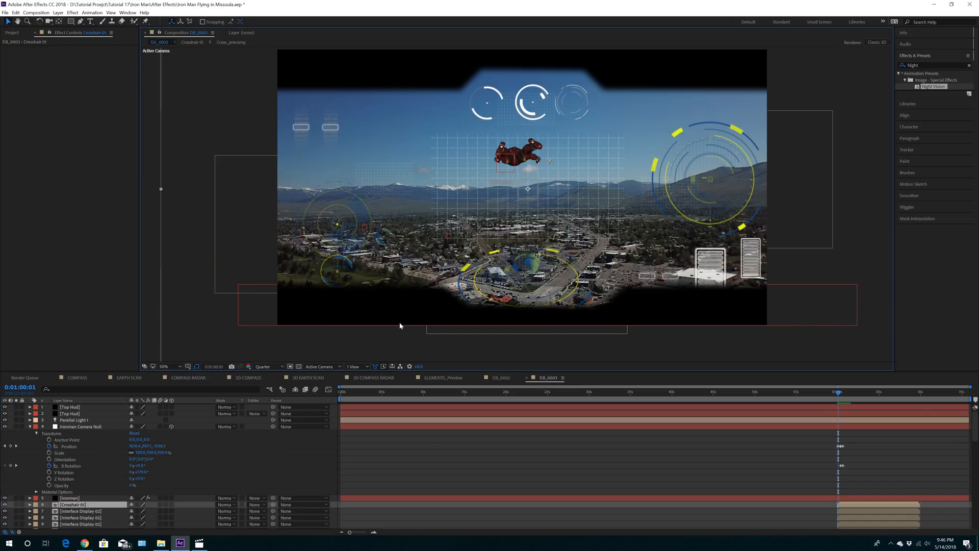
Collapse the null's properties and set Motion Blur to On in the Ironman layer's Element render settings.
left_click(30, 427)
left_click(80, 433)
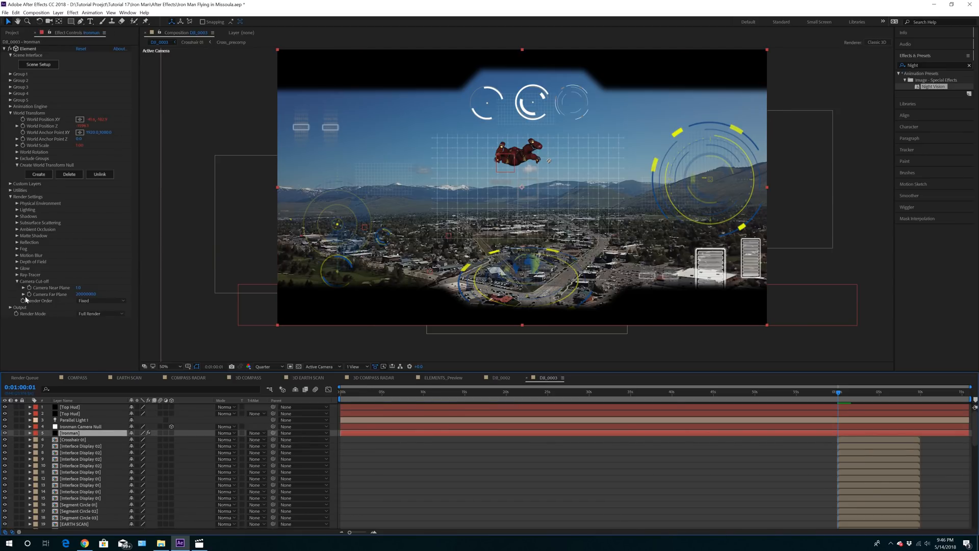
left_click(17, 255)
left_click(102, 261)
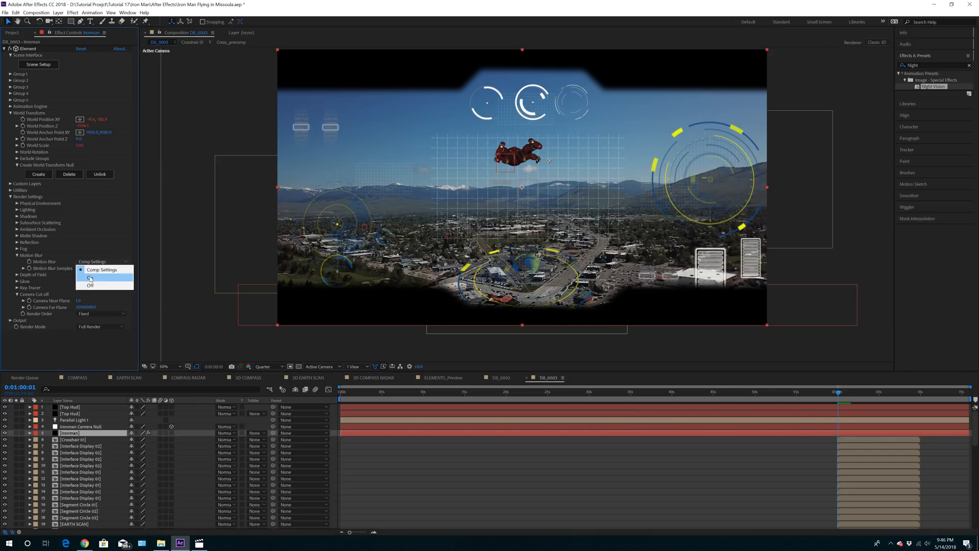
left_click(90, 277)
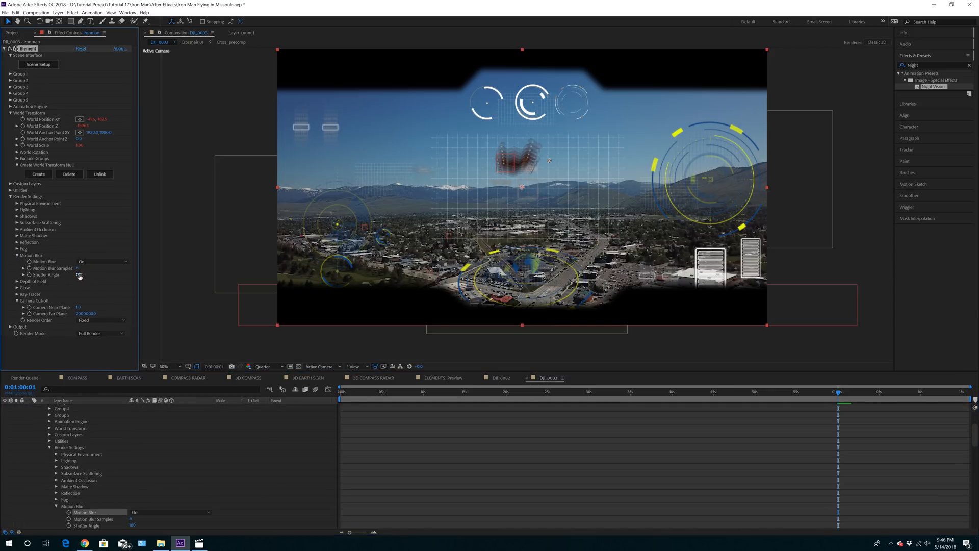
Set Element's Motion Blur Samples to 32 and raise the preview resolution to Full.
left_click(76, 267)
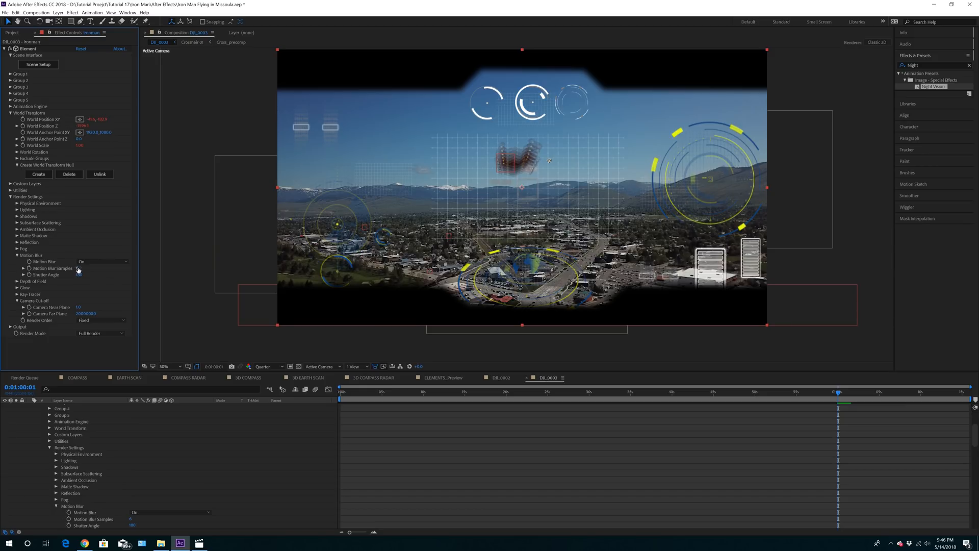
left_click(79, 269)
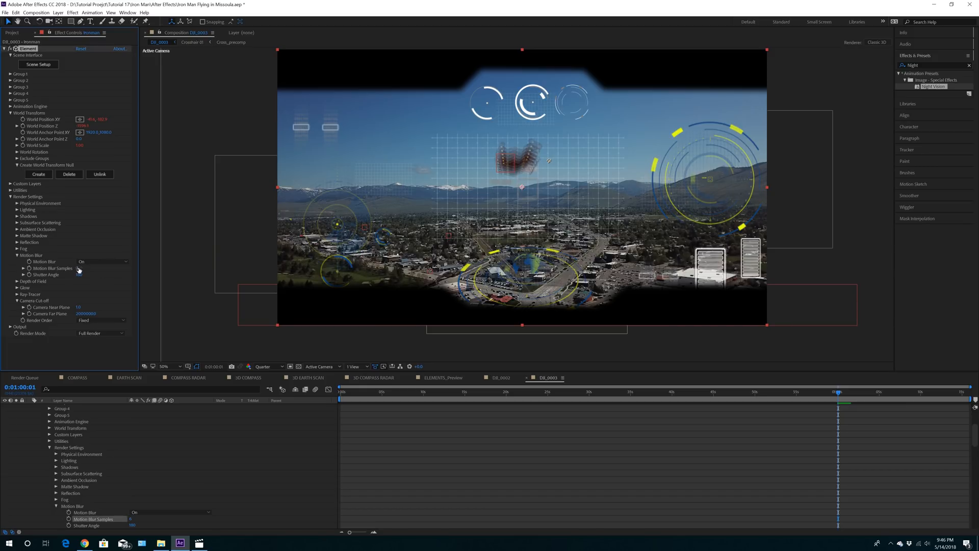
left_click(78, 268)
type("32")
key("Return")
left_click(263, 367)
left_click(267, 385)
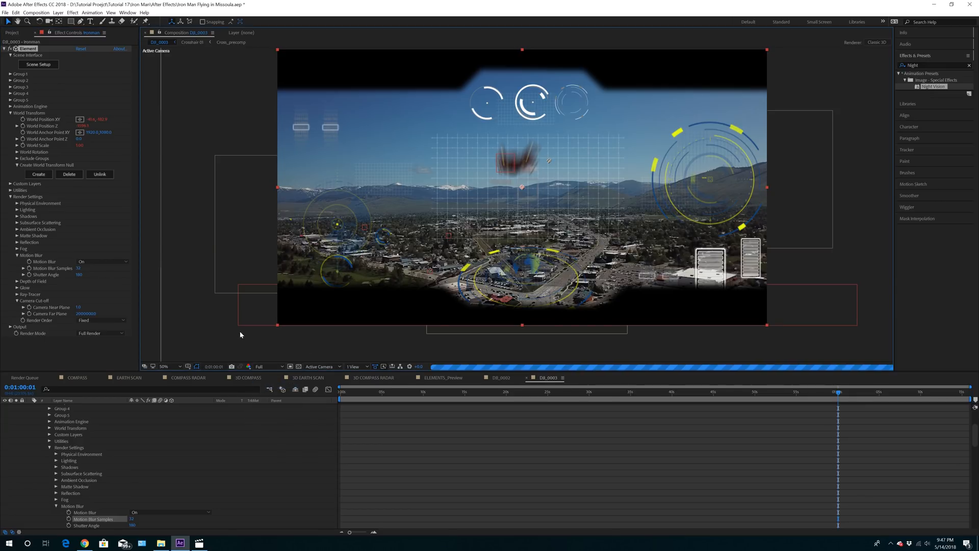